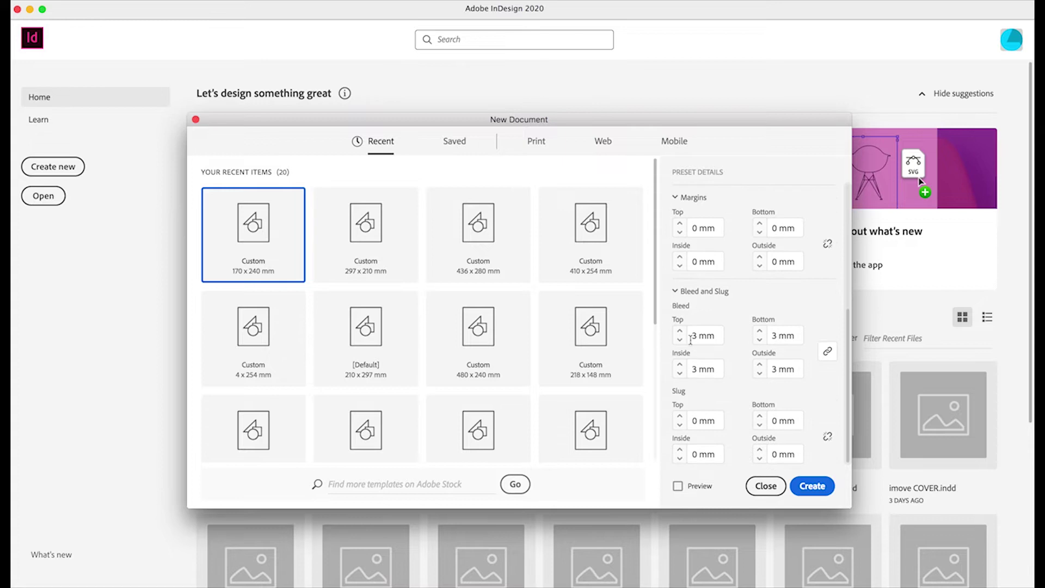
- Confirm 3 mm bleed on top, bottom, inside and outside, then create the 170 × 240 mm document
double_click(690, 336)
key("Tab")
key("Tab")
key("Tab")
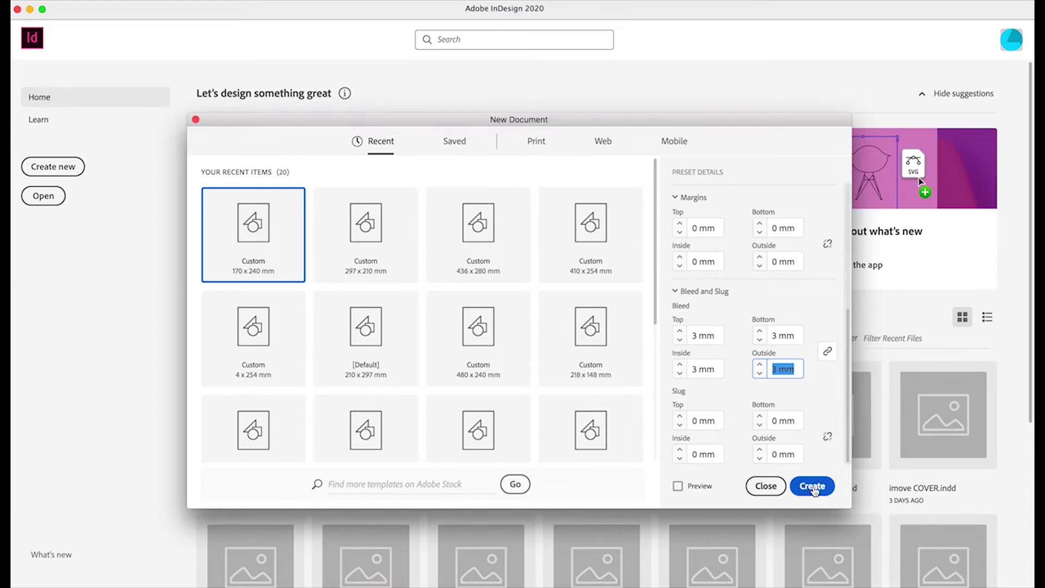
scroll(792, 430, "up", 3)
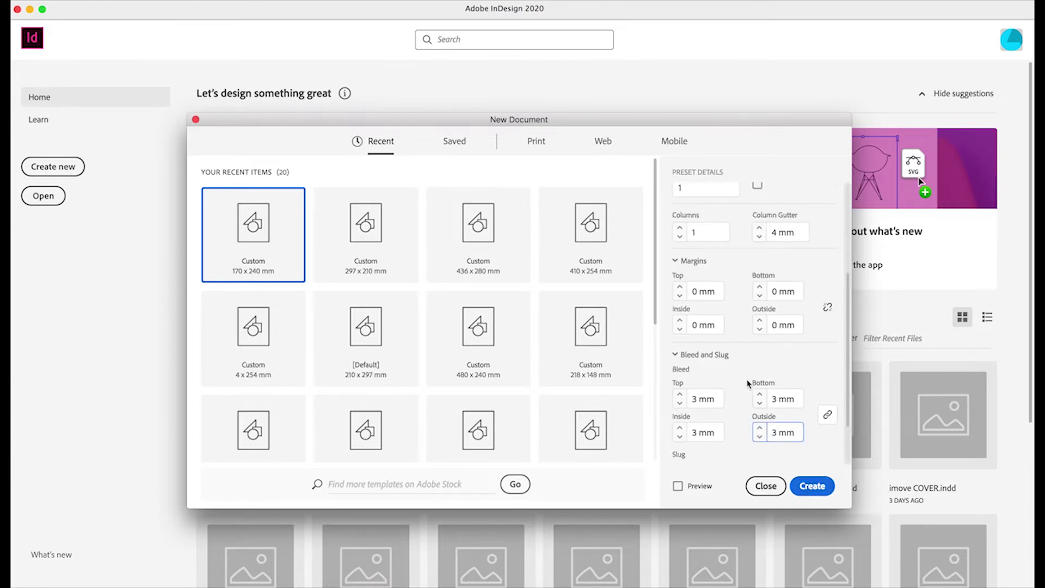
left_click(699, 399)
scroll(699, 399, "down", 1)
left_click(700, 401)
scroll(699, 401, "down", 1)
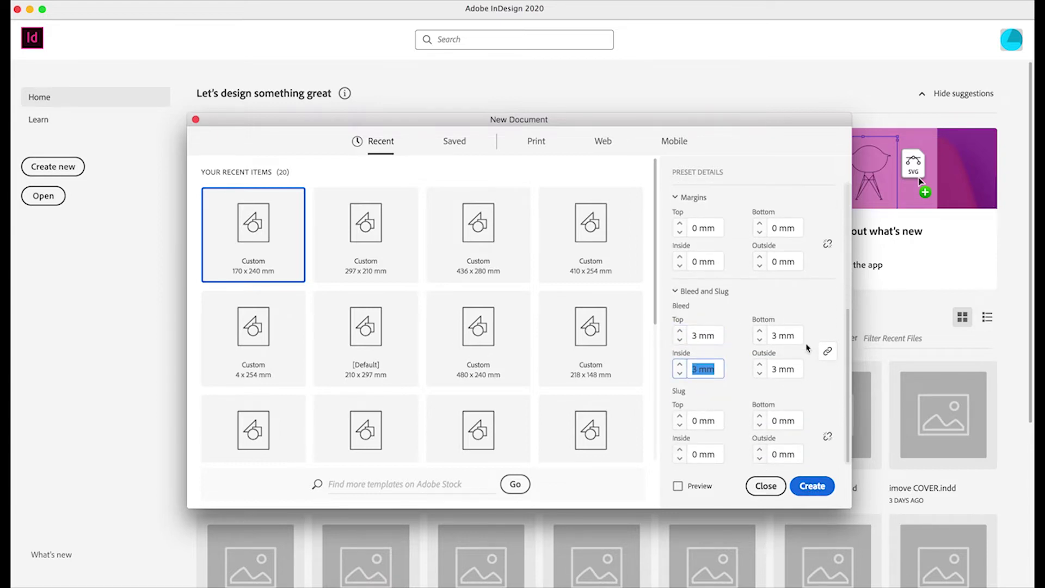
scroll(822, 306, "up", 6)
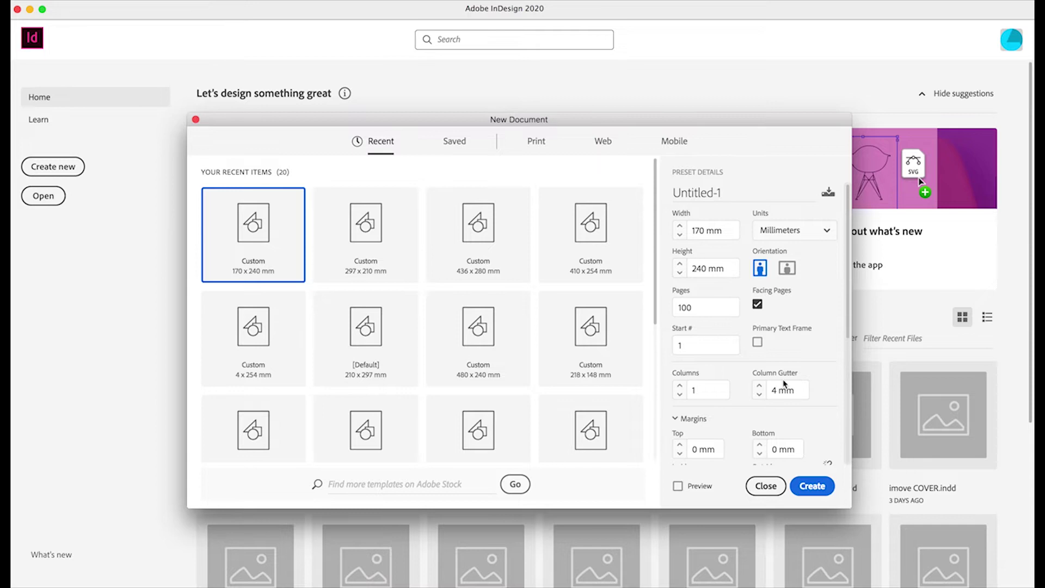
left_click(811, 487)
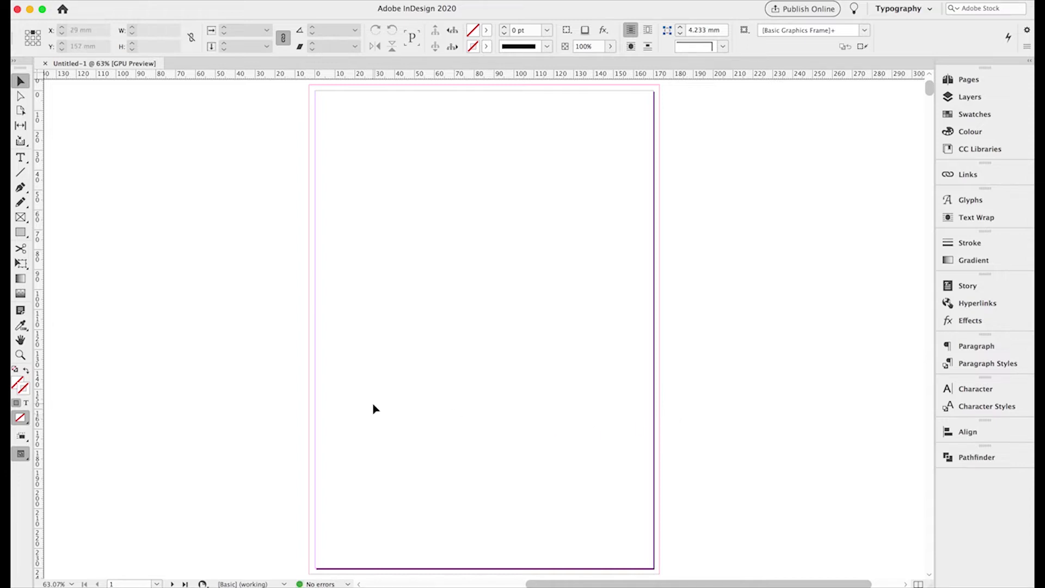
- Jump to the pages 2–3 spread from the Pages panel and zoom out to 50%
left_click(966, 80)
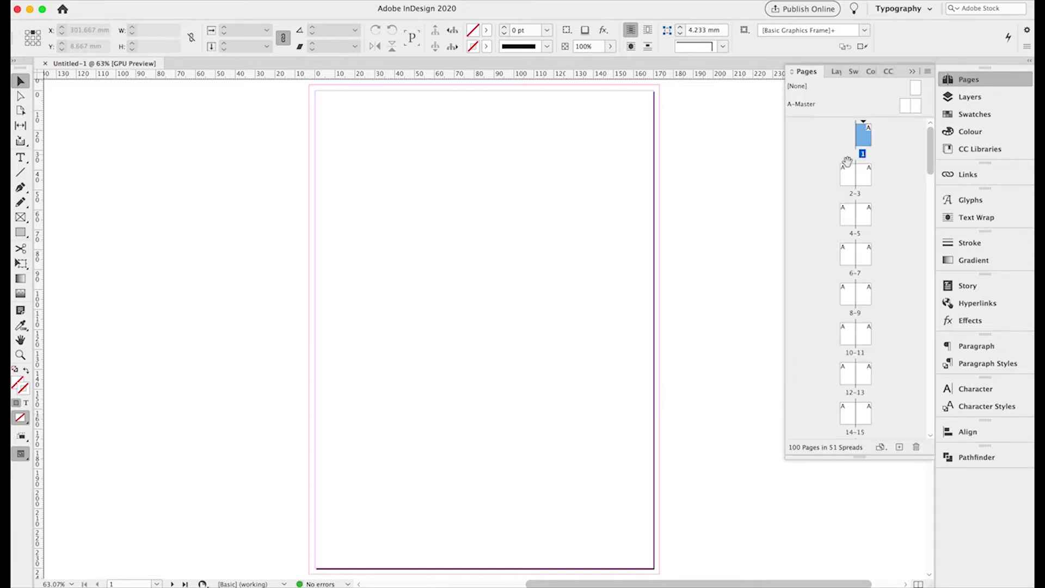
scroll(873, 183, "down", 6)
scroll(873, 183, "down", 15)
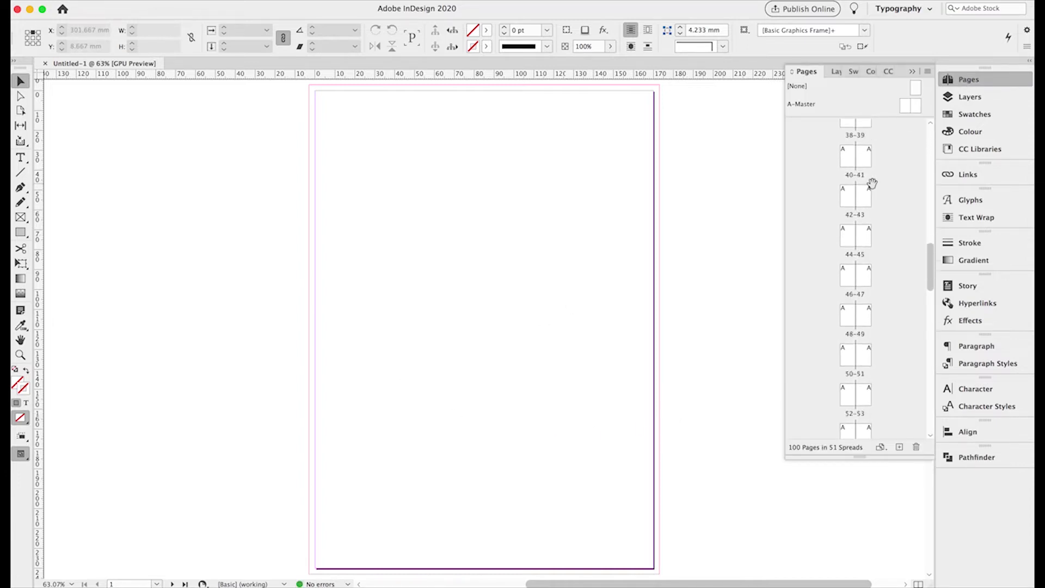
scroll(890, 257, "up", 20)
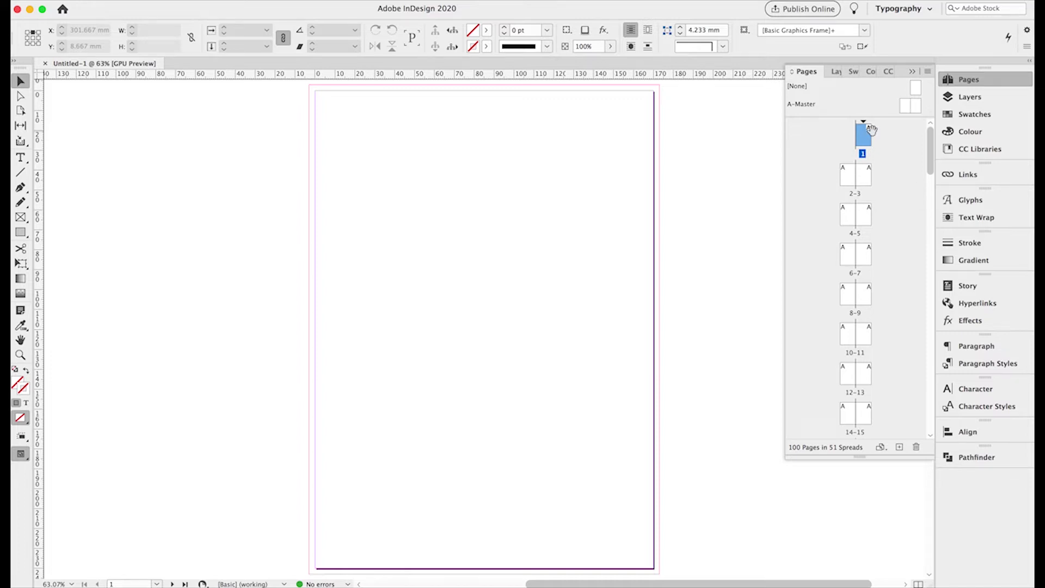
double_click(847, 174)
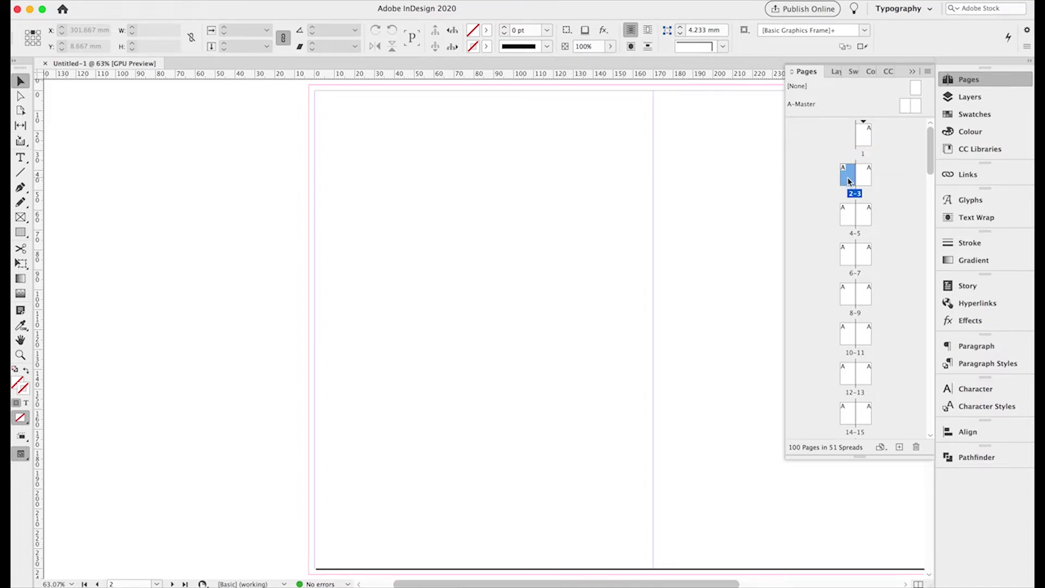
scroll(654, 241, "right", 5)
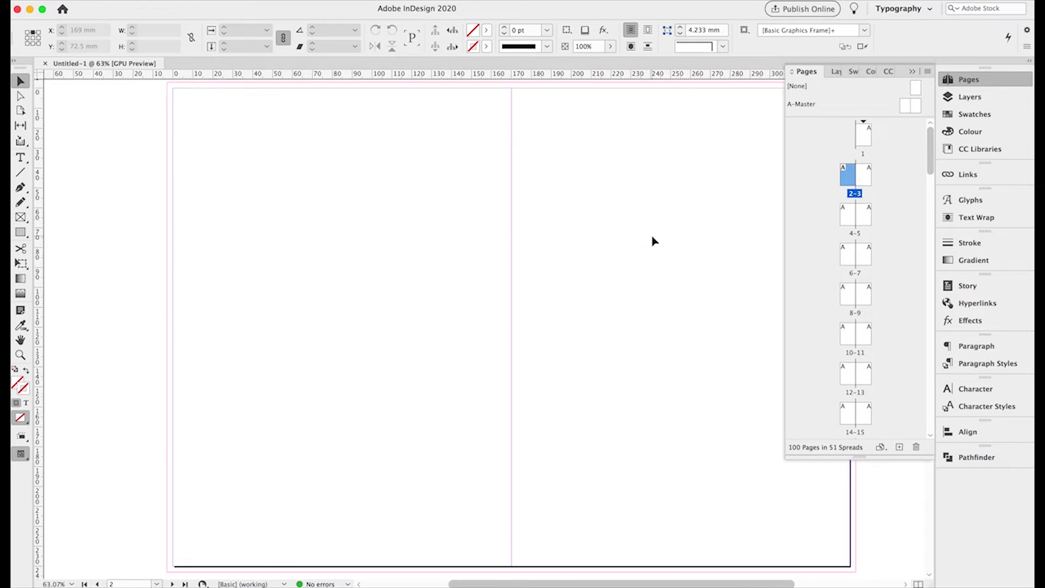
left_click(913, 72)
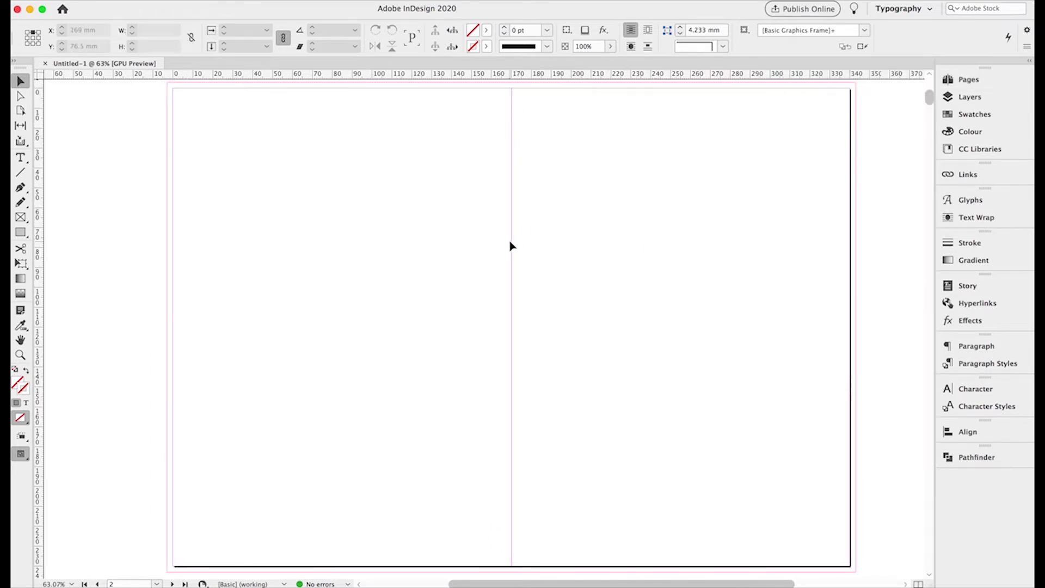
left_click(20, 354)
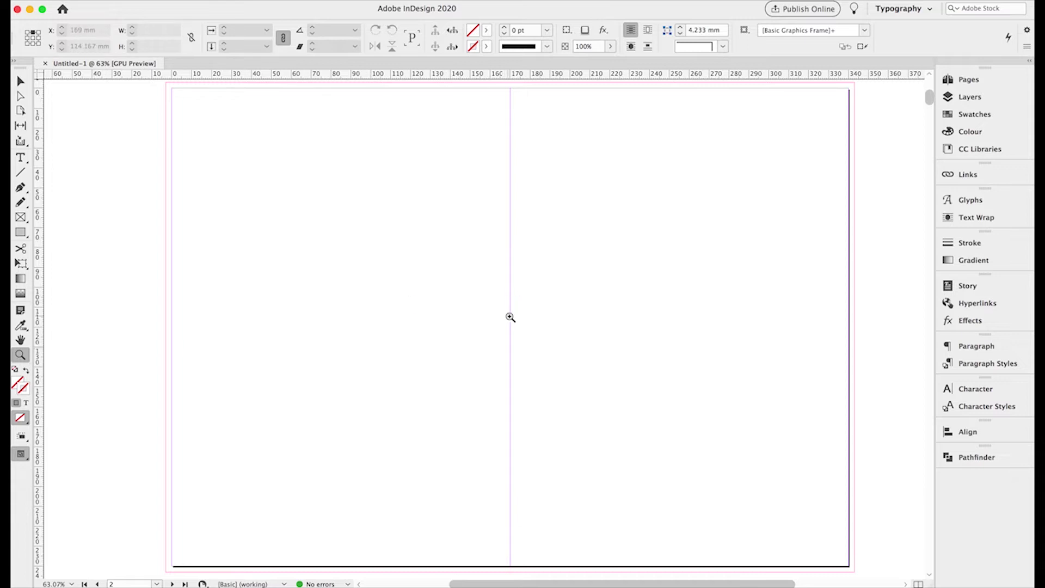
left_click(516, 318, "alt")
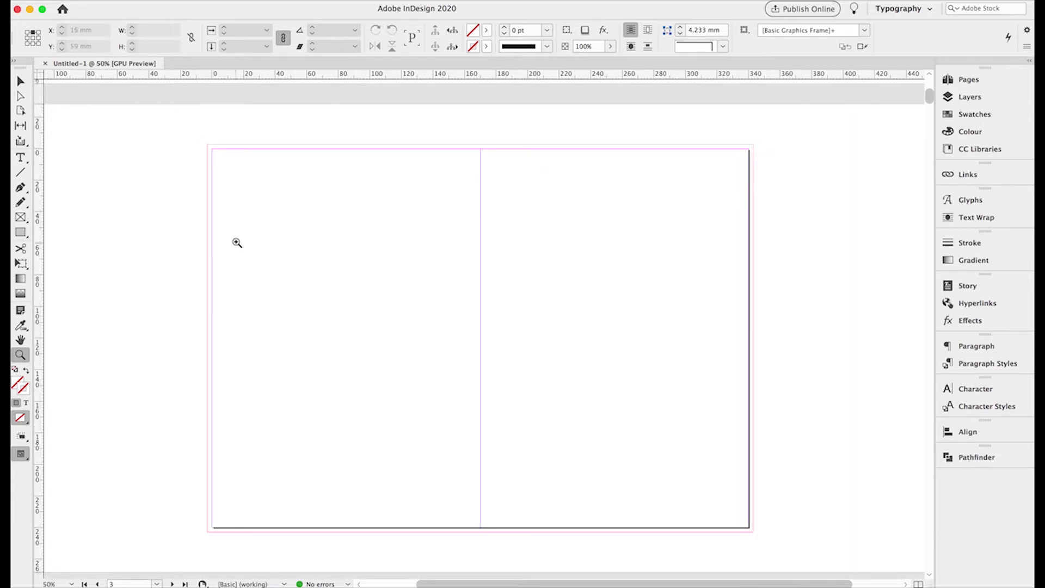
left_click(21, 81)
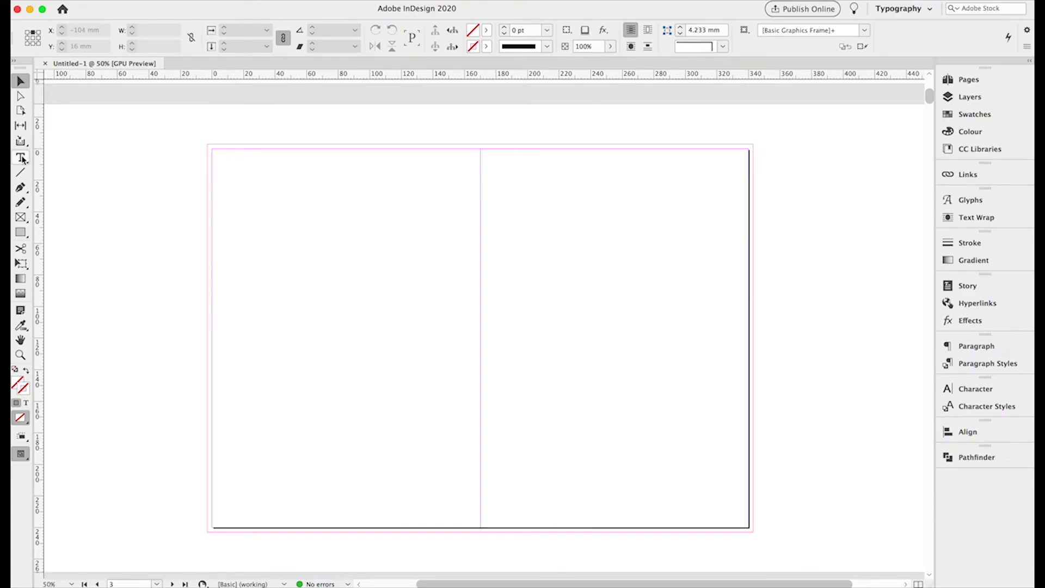
- Draw a thin text frame near page 2's top-left and zoom in on it
key("t")
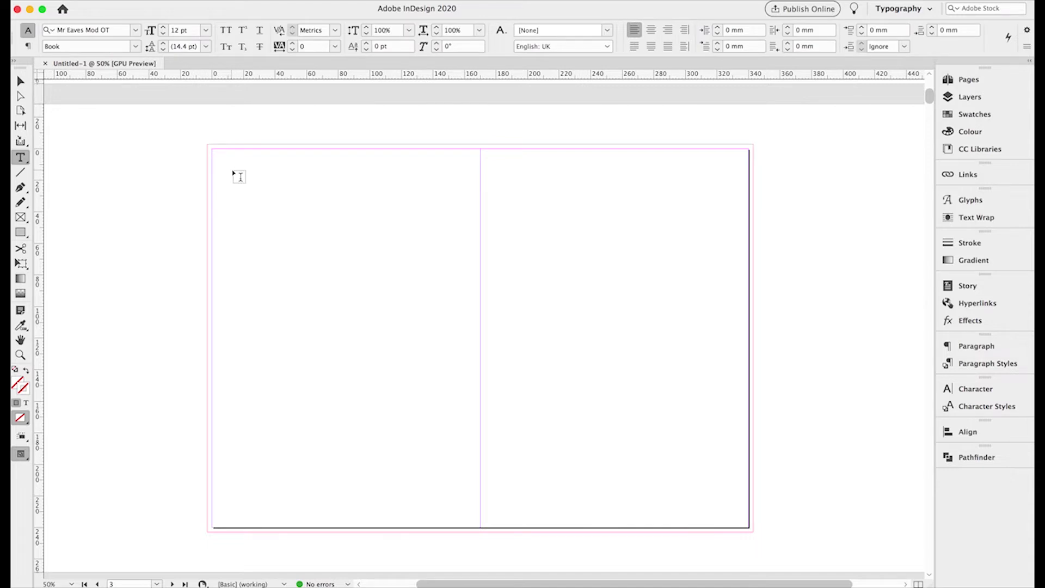
left_click_drag(234, 169, 313, 176)
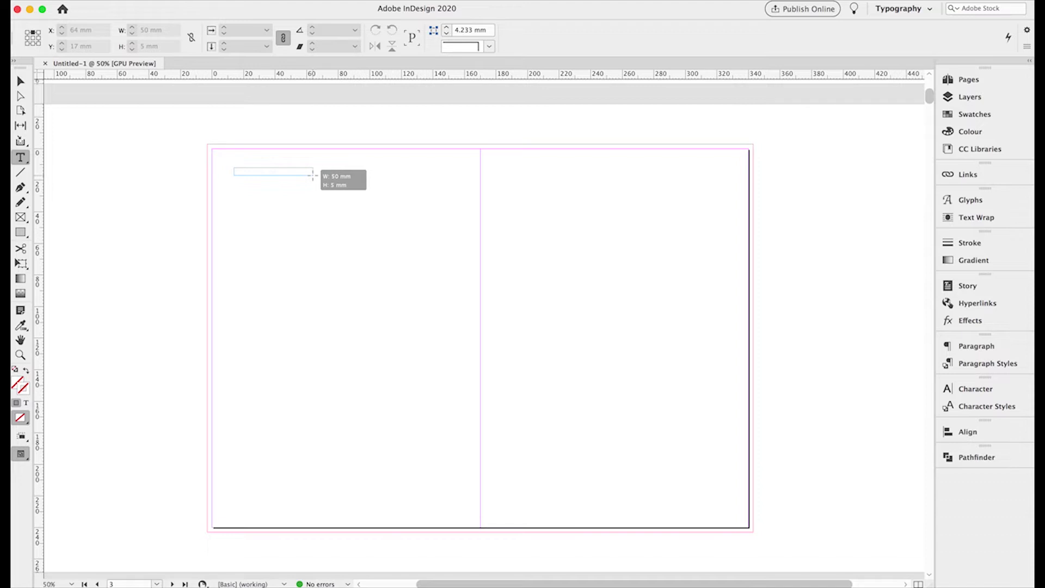
left_click_drag(313, 175, 313, 174)
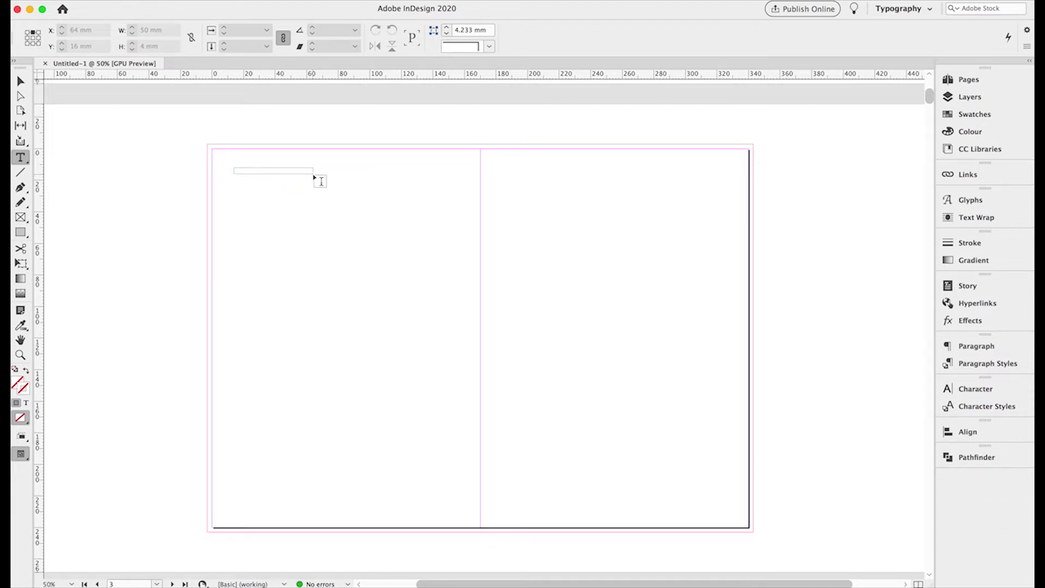
left_click(21, 355)
left_click(265, 175)
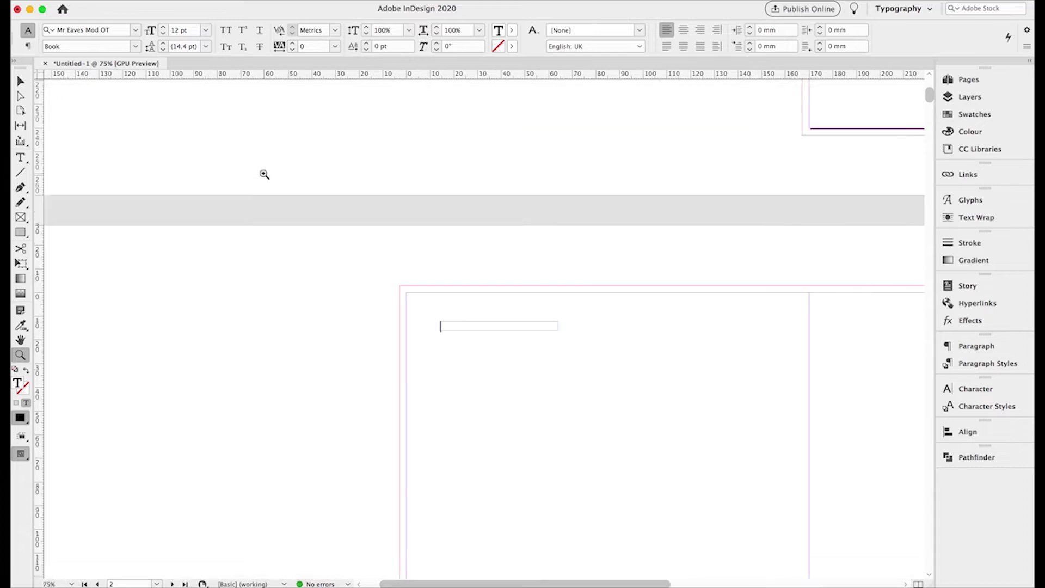
left_click(524, 341)
left_click(456, 311)
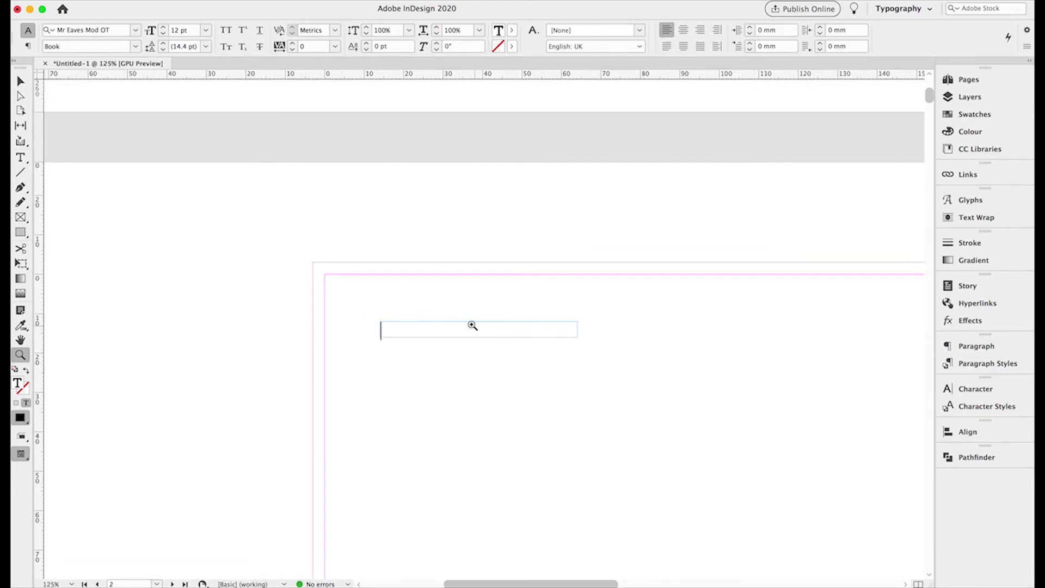
left_click(21, 158)
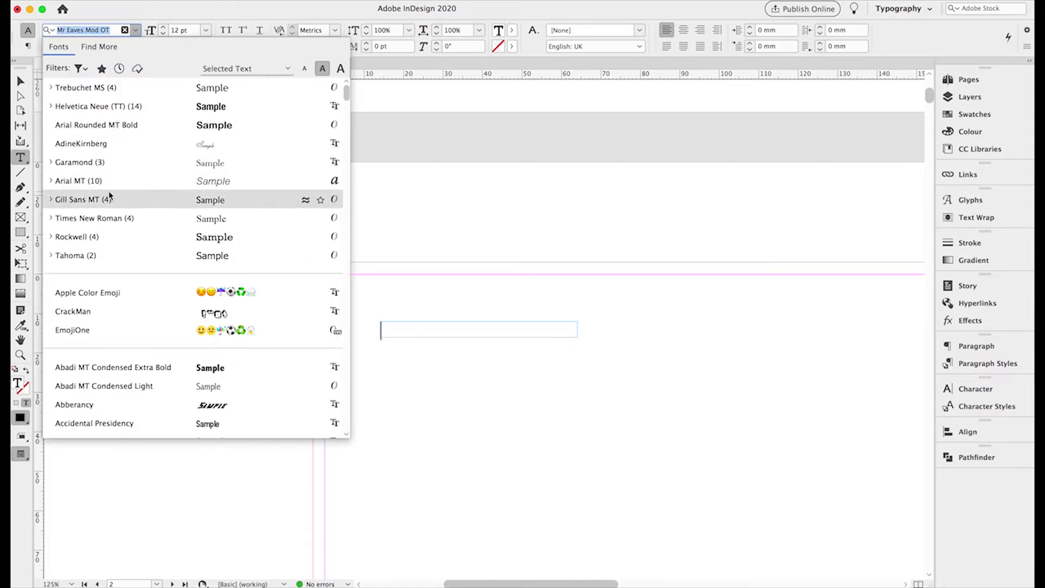
- Set Helvetica Neue Medium, All Caps, 7 pt, and type STUDENTSWEBSITE.CO.UK
left_click(70, 107)
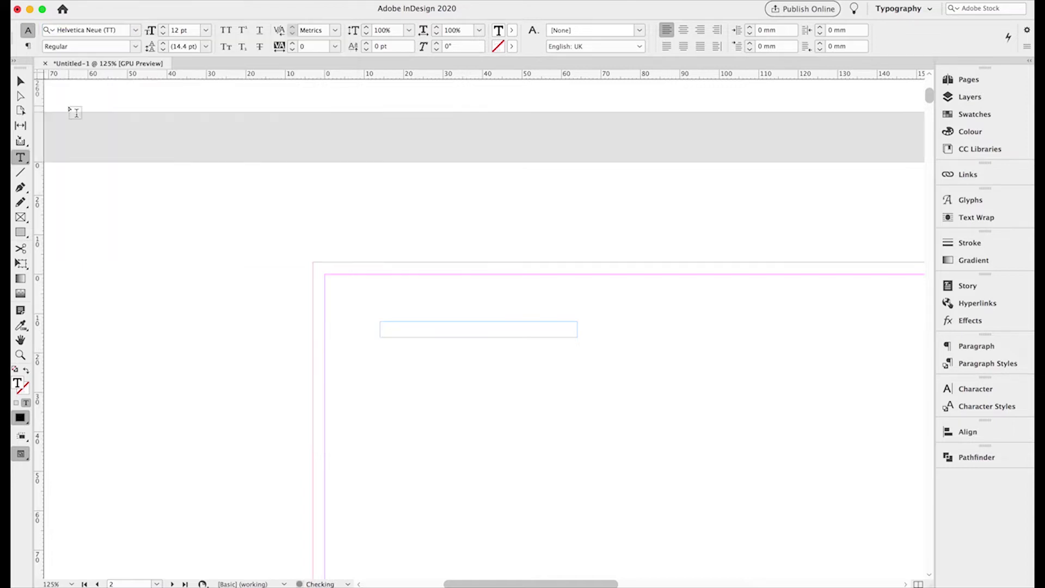
left_click(135, 48)
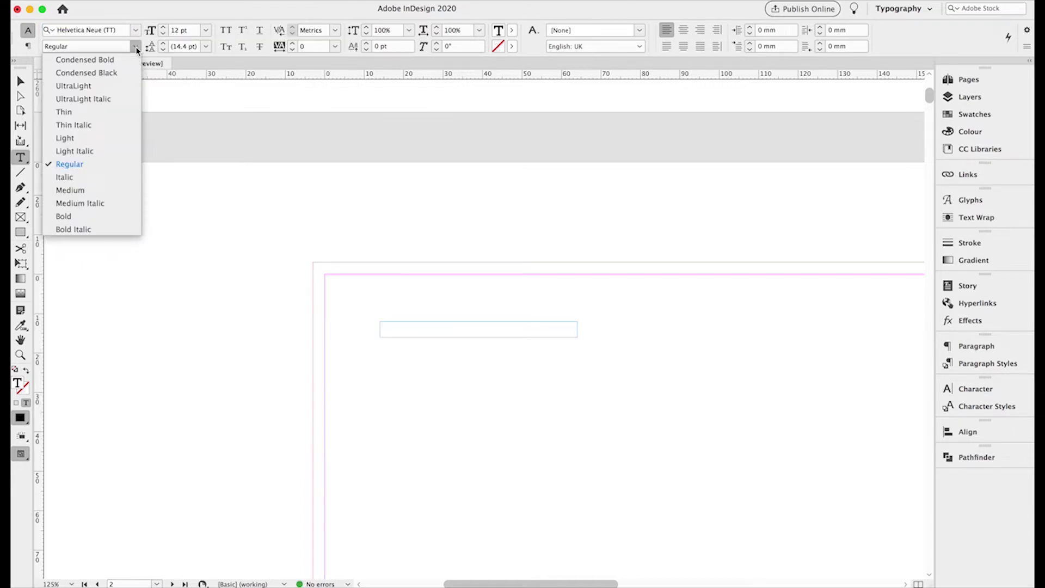
left_click(70, 190)
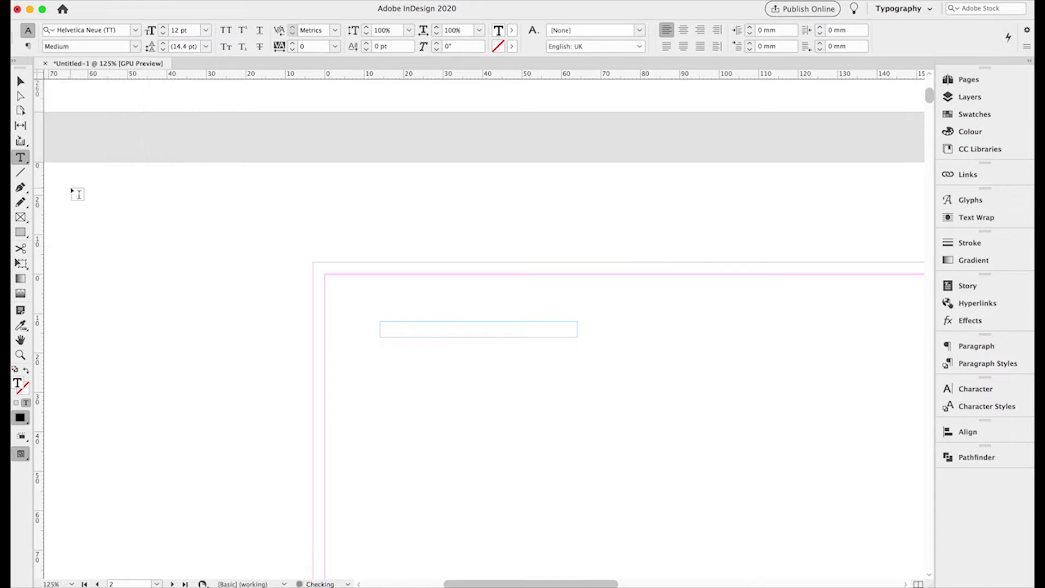
left_click(227, 32)
double_click(174, 31)
type("7")
key("Return")
type("STUDENTS")
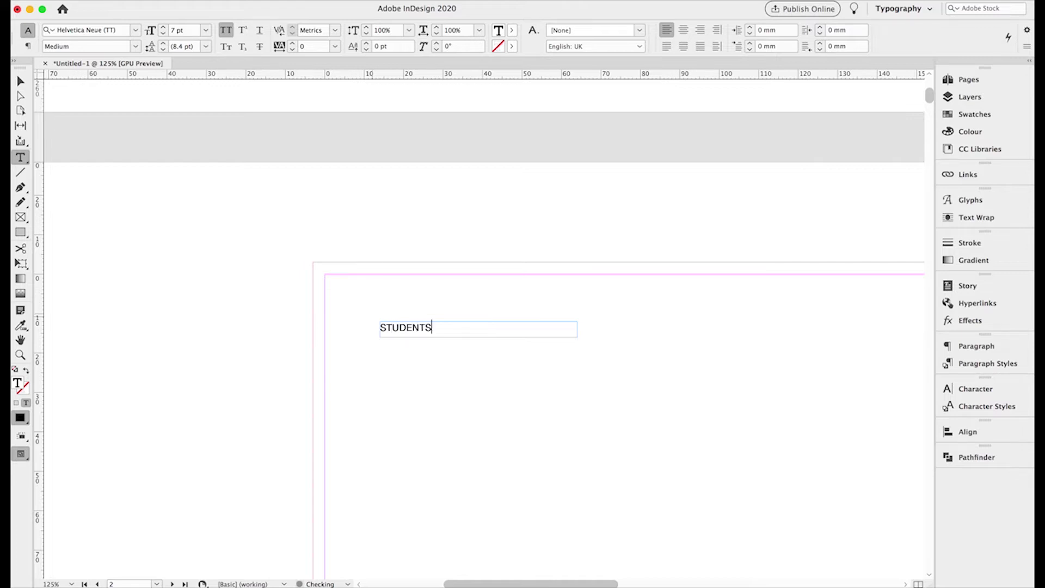
type("WEBSITE.CO.UK")
- Select all the website text and set tracking to 100 and size to 6 pt
key("super+a")
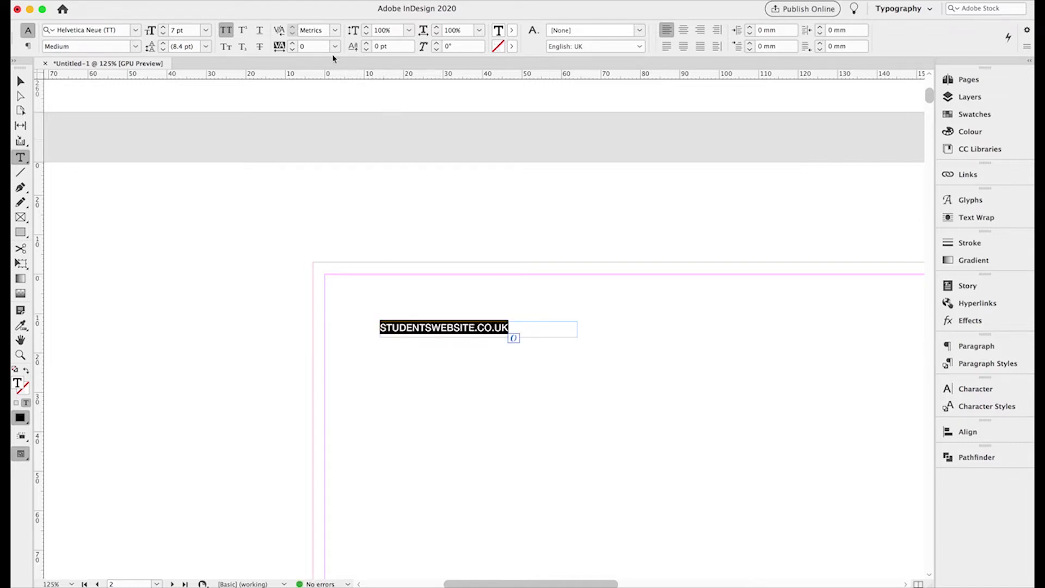
left_click(293, 44)
left_click(293, 44)
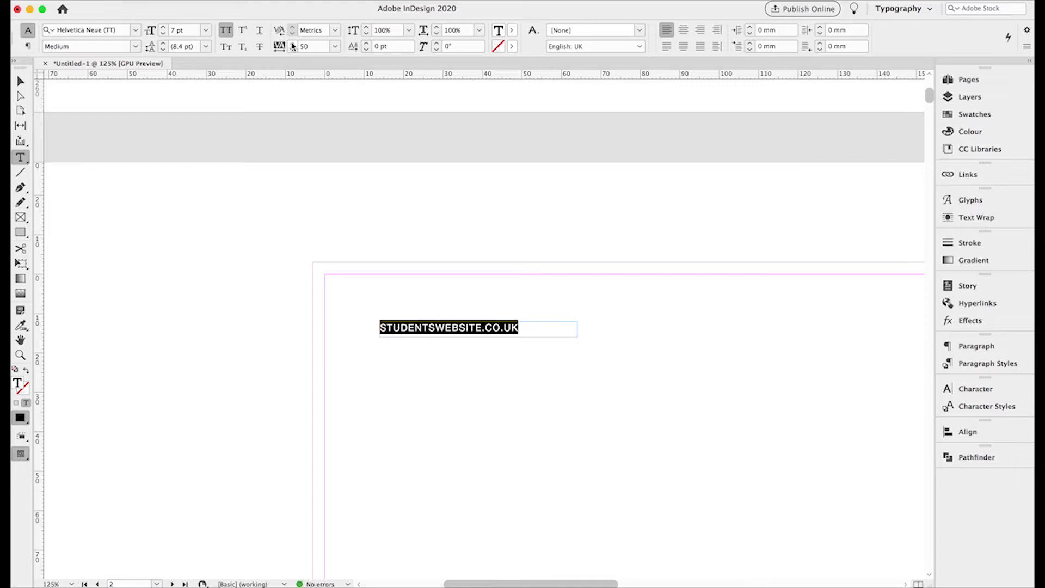
left_click(293, 44)
left_click(292, 44)
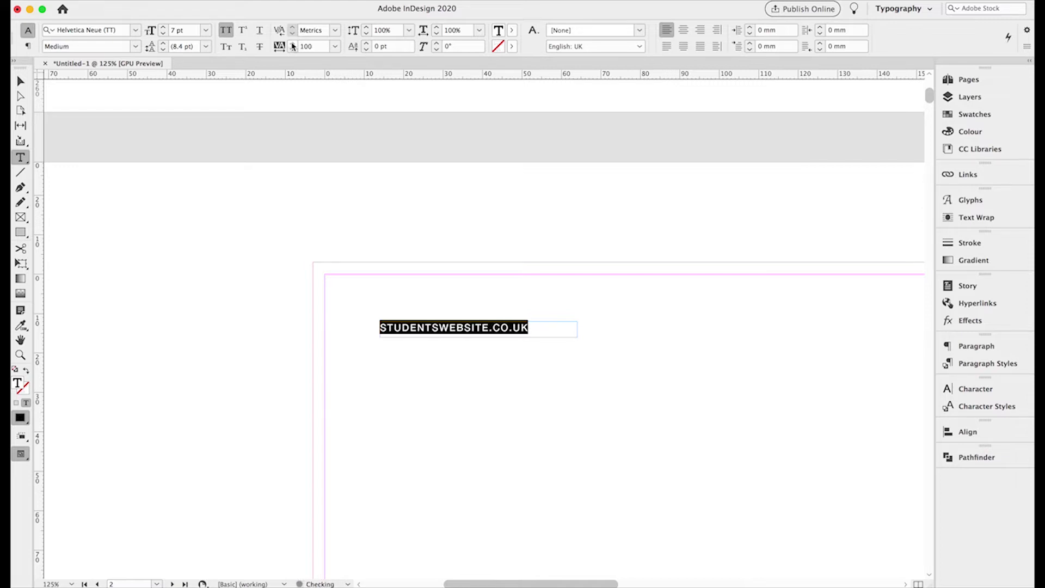
left_click(161, 35)
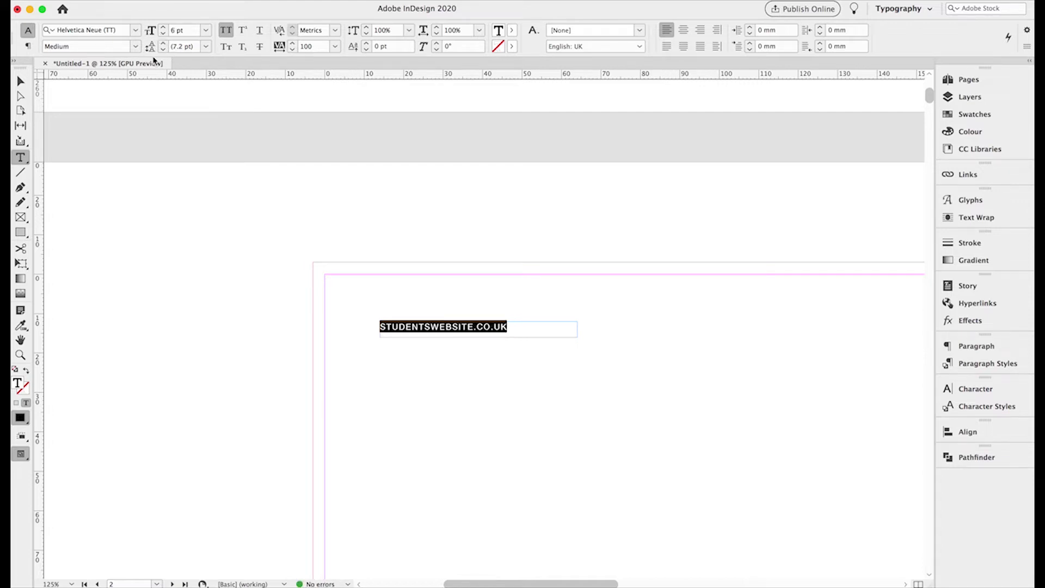
left_click(21, 81)
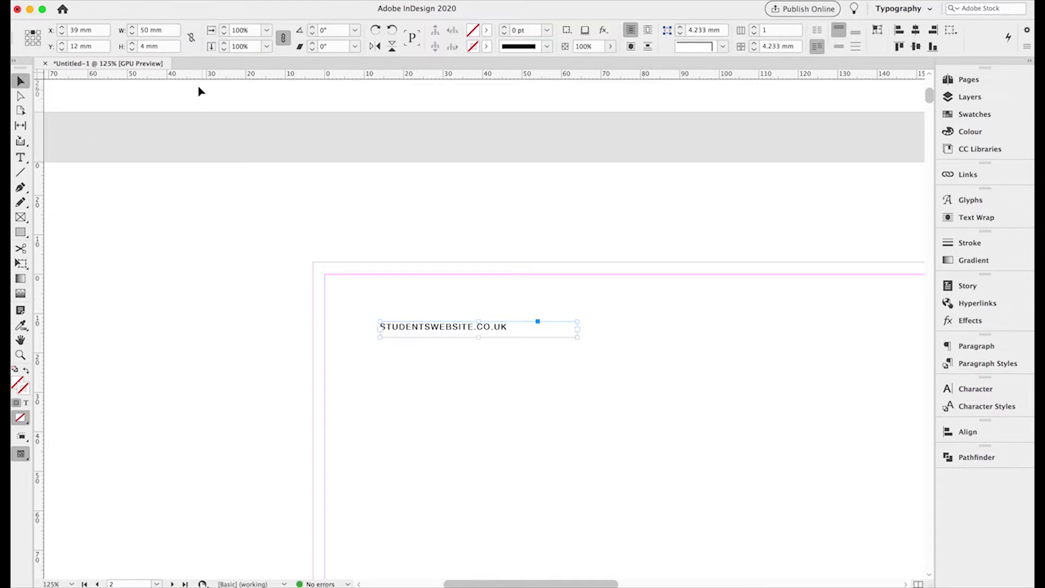
- Copy and paste the website frame and rotate the duplicate to 90°
left_click(115, 1)
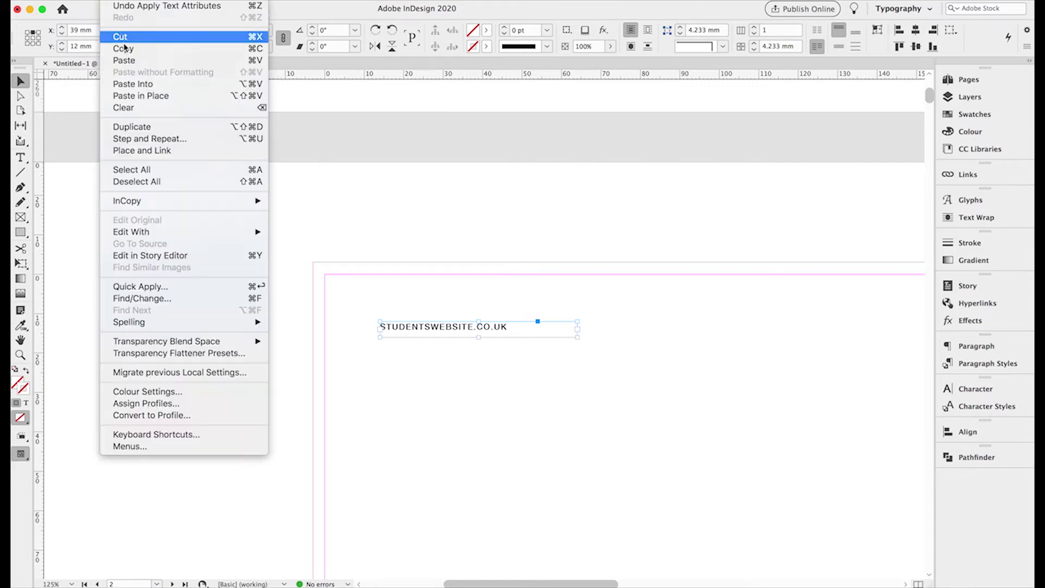
left_click(123, 48)
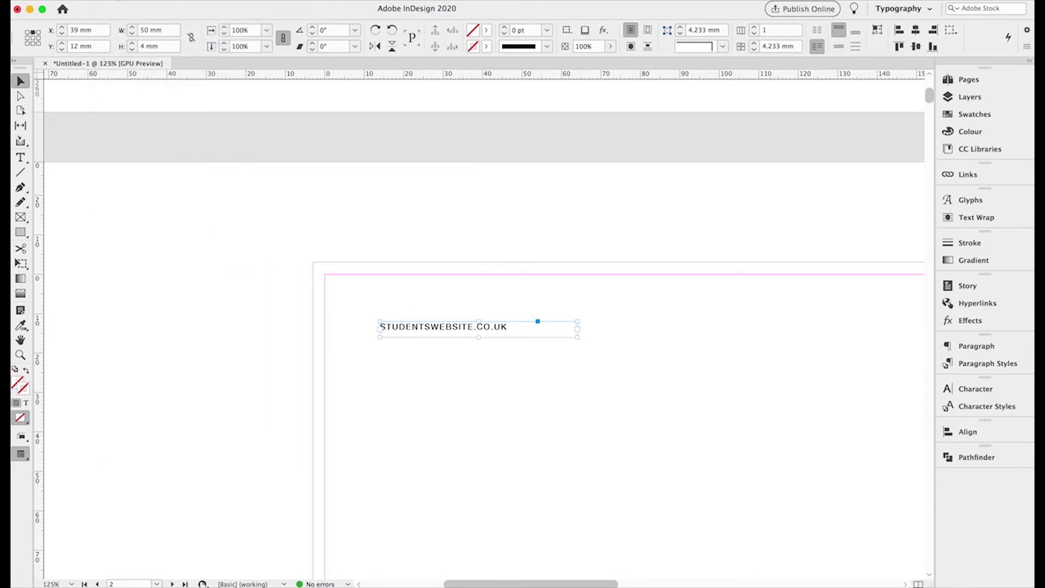
left_click(115, 1)
left_click(121, 60)
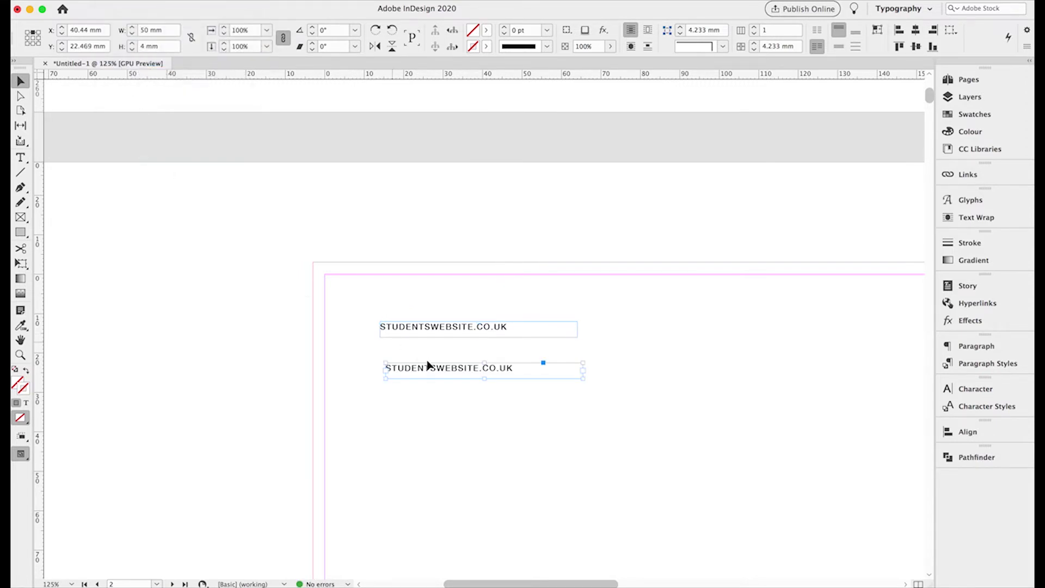
left_click(377, 33)
left_click(377, 32)
left_click(377, 33)
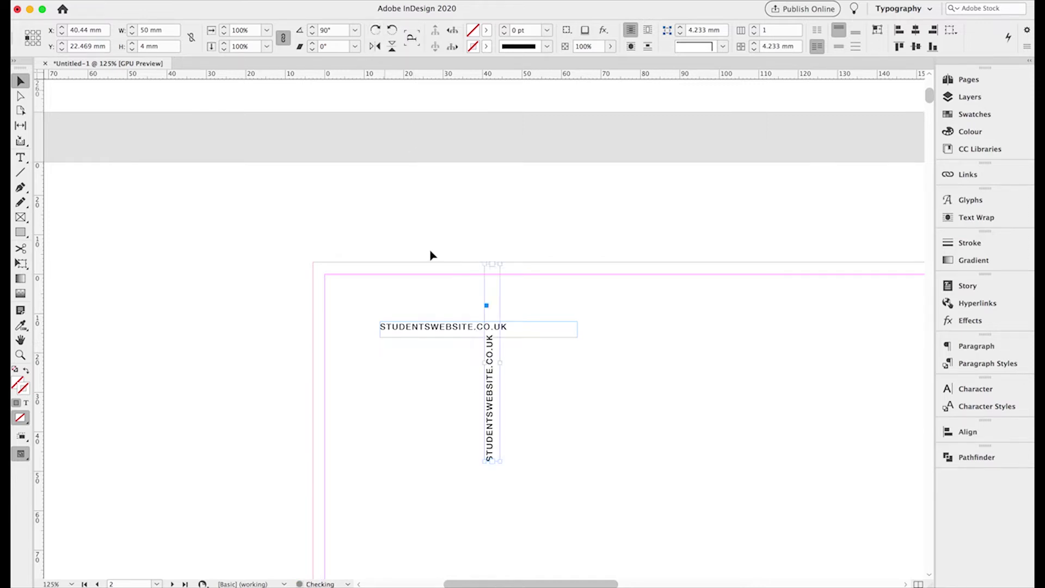
- Move the vertical copy to the left edge at X 10 mm, Y 16.1 mm
left_click_drag(497, 380, 373, 448)
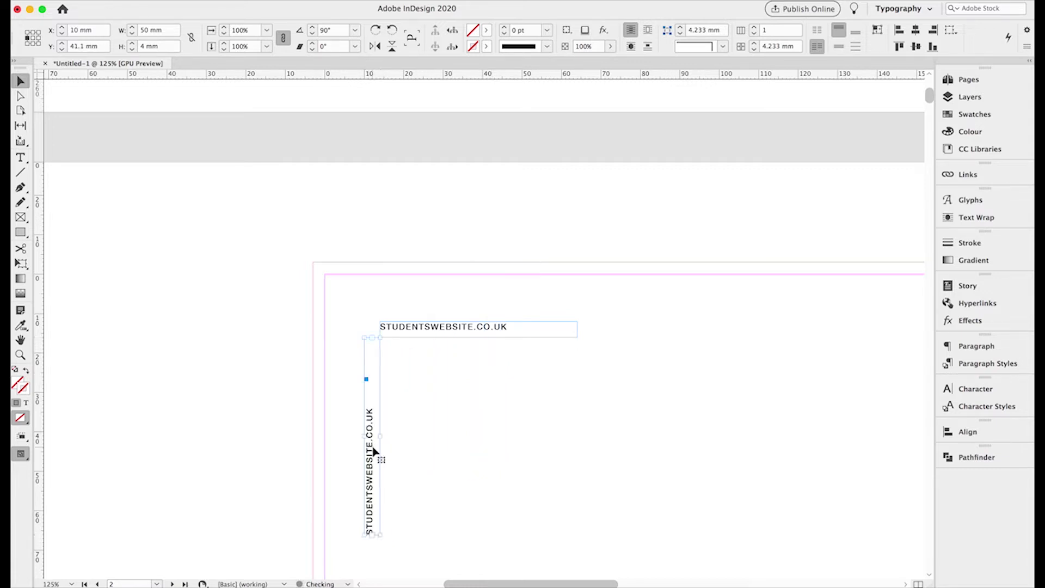
left_click(394, 333)
left_click(370, 396)
left_click(26, 34)
left_click(20, 158)
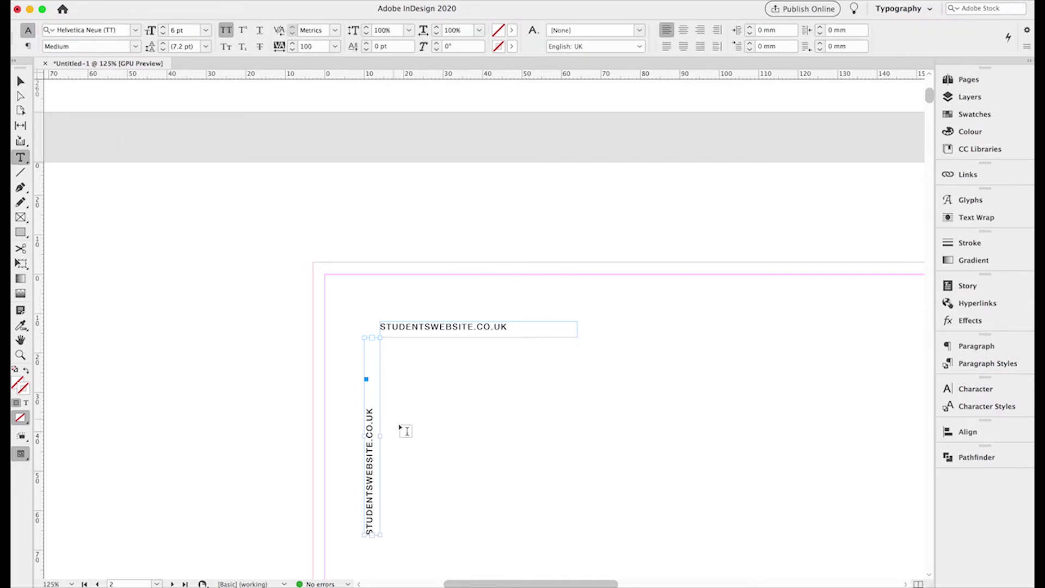
- Top-align the vertical text and move its frame down to Y 20 mm
triple_click(369, 410)
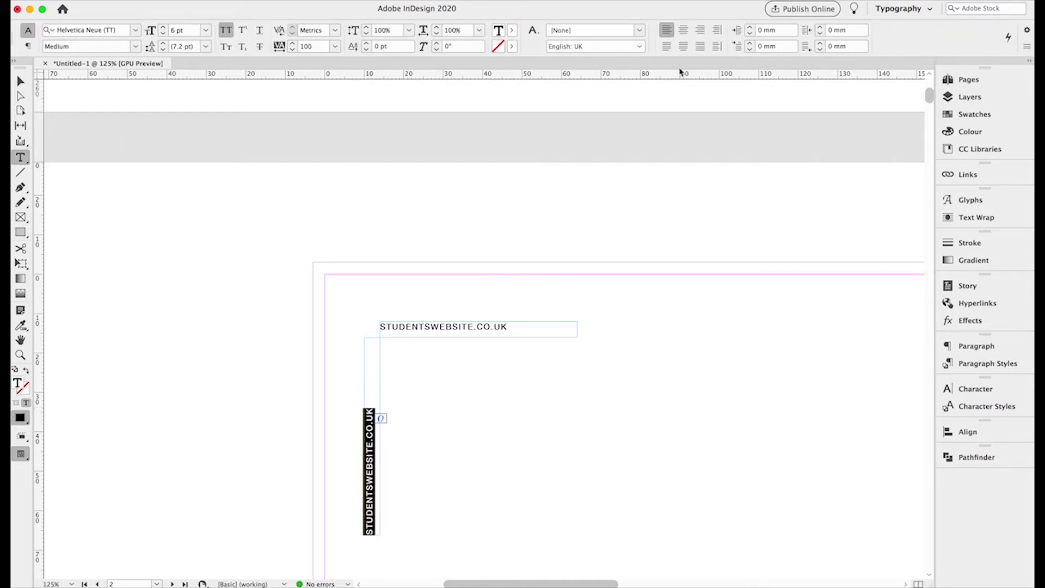
left_click(701, 33)
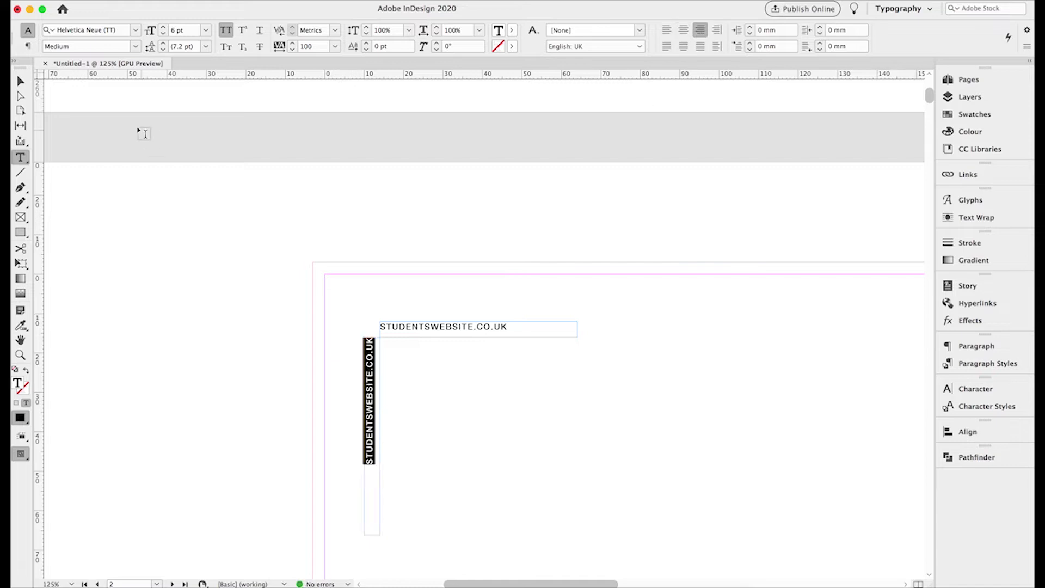
key("Escape")
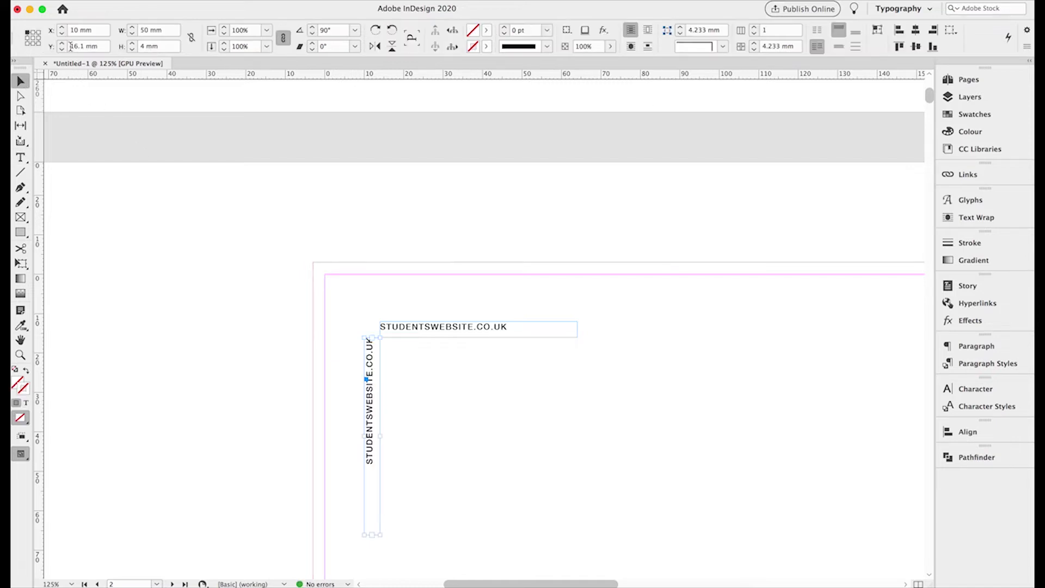
left_click(61, 49)
left_click(63, 44)
left_click(62, 45)
left_click(62, 44)
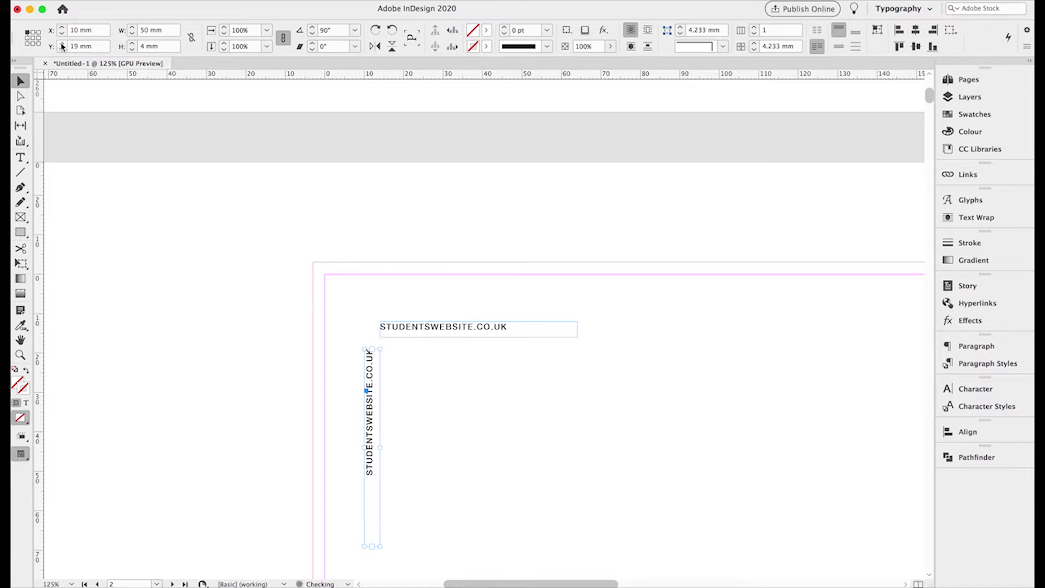
left_click(62, 44)
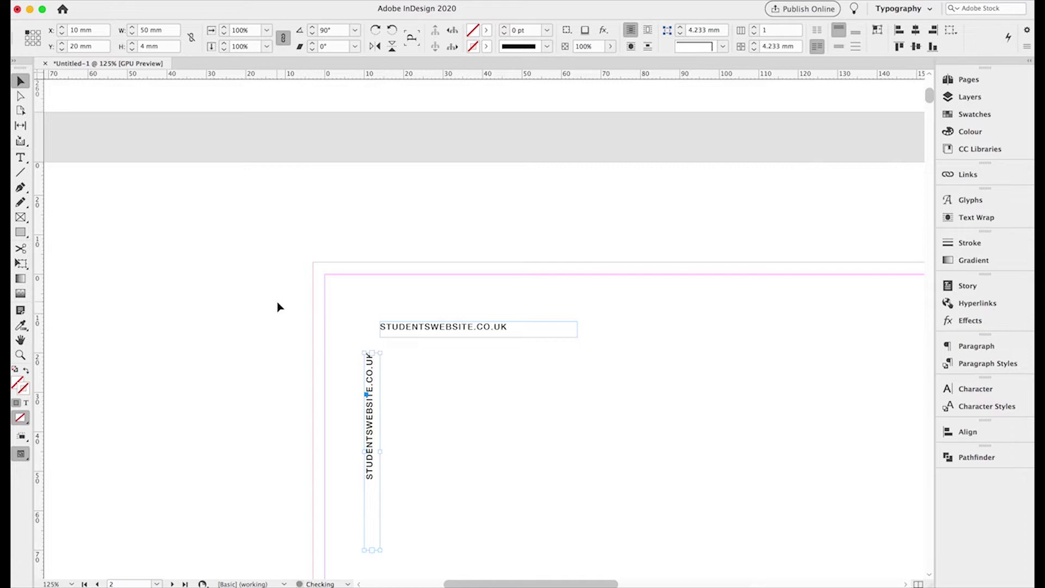
- Replace the vertical text with the contact e-mail address and lengthen the frame to 60 mm
left_click(21, 159)
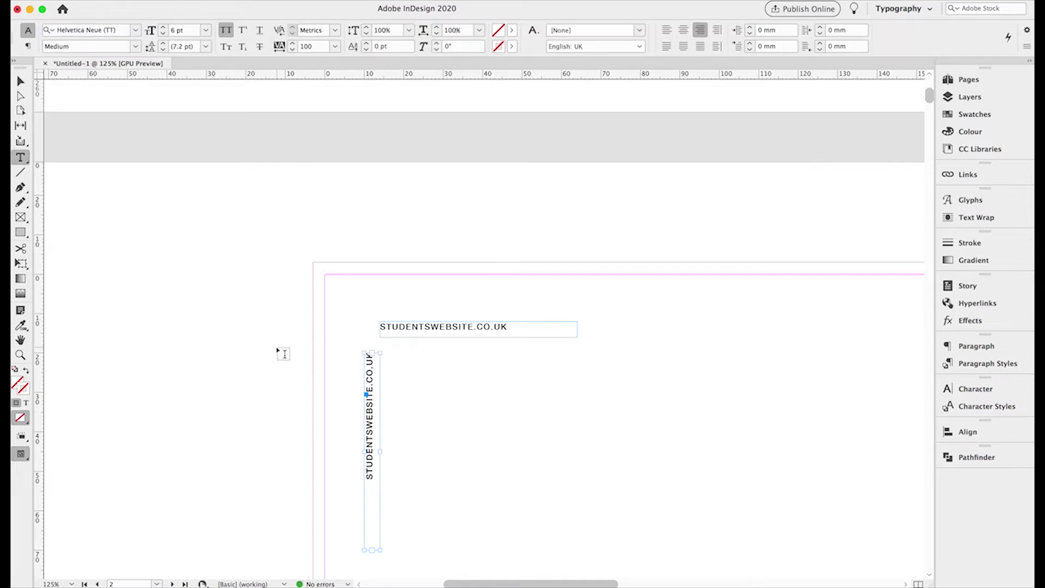
triple_click(364, 433)
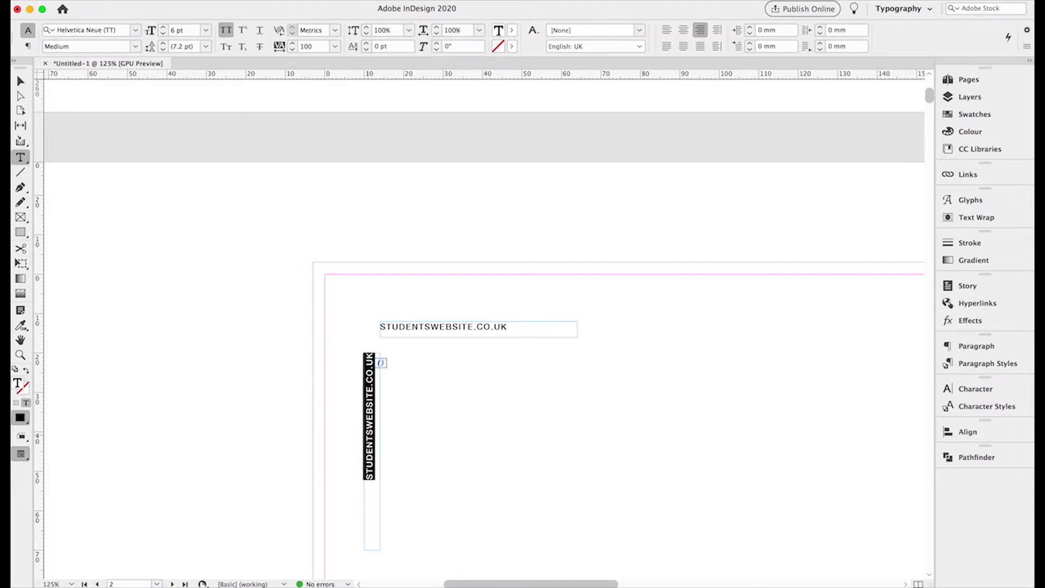
key("BackSpace")
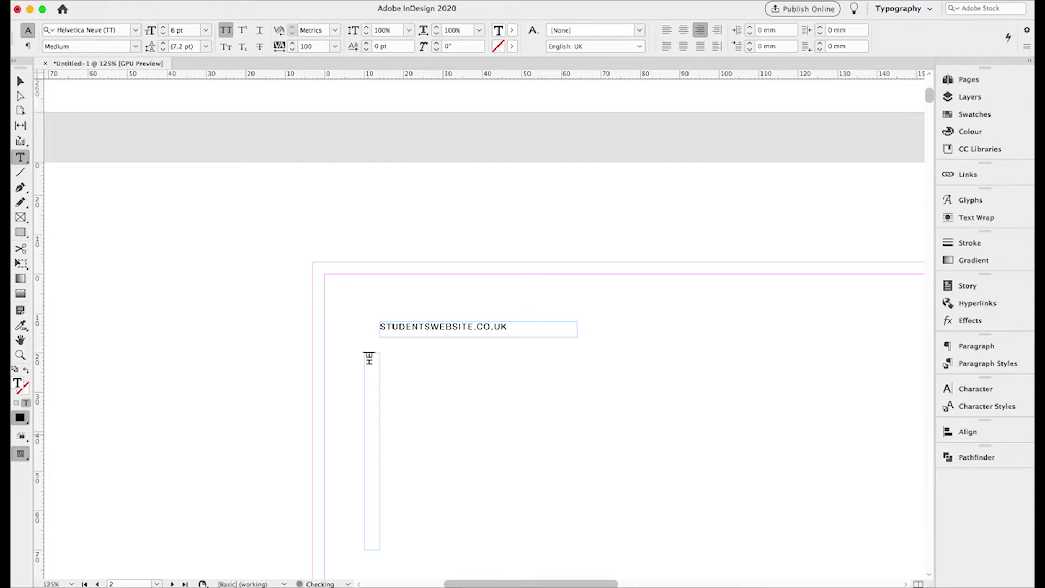
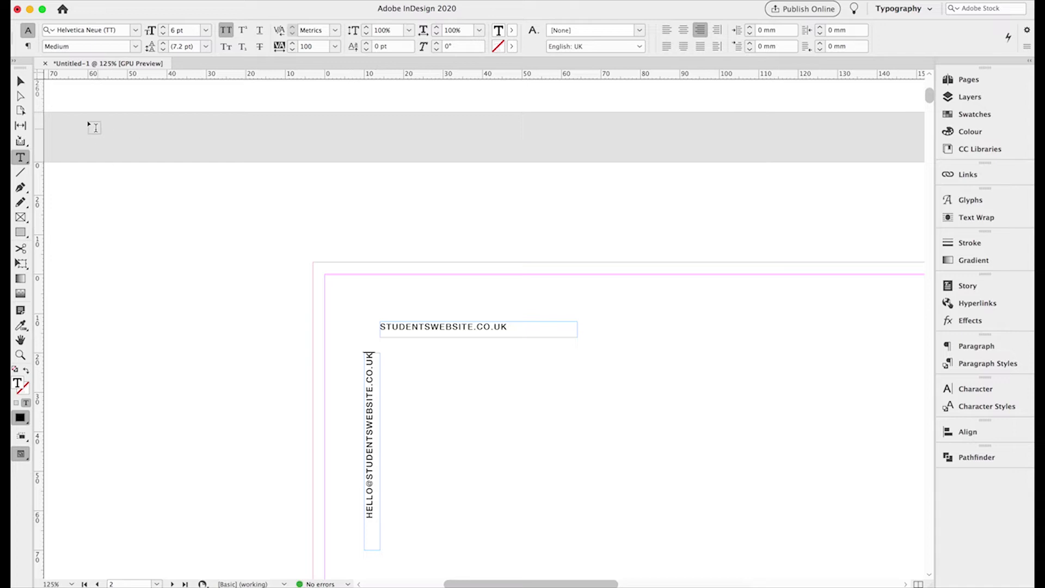
left_click(20, 82)
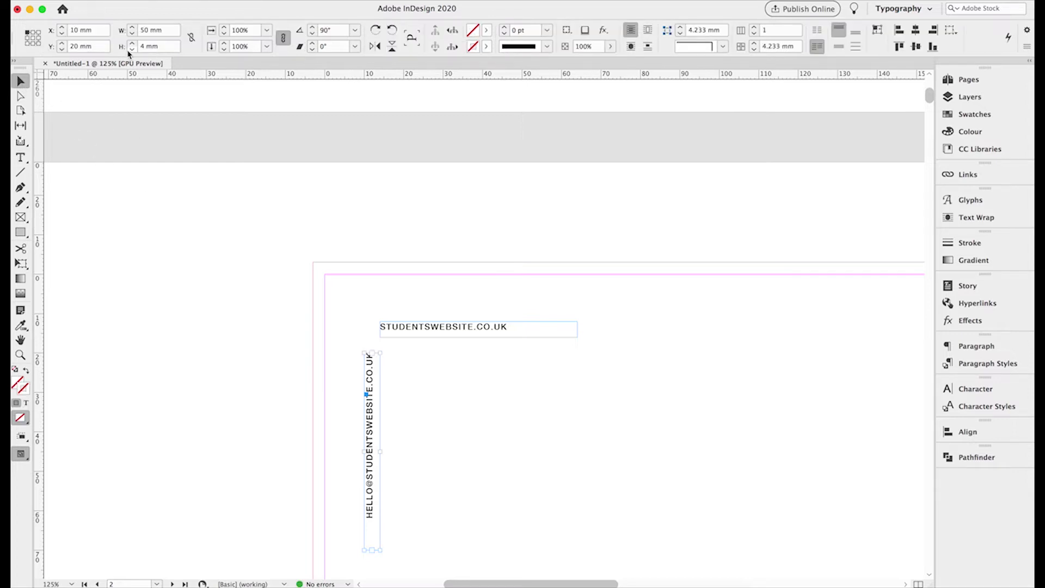
left_click(132, 26, "shift")
scroll(394, 201, "down", 5)
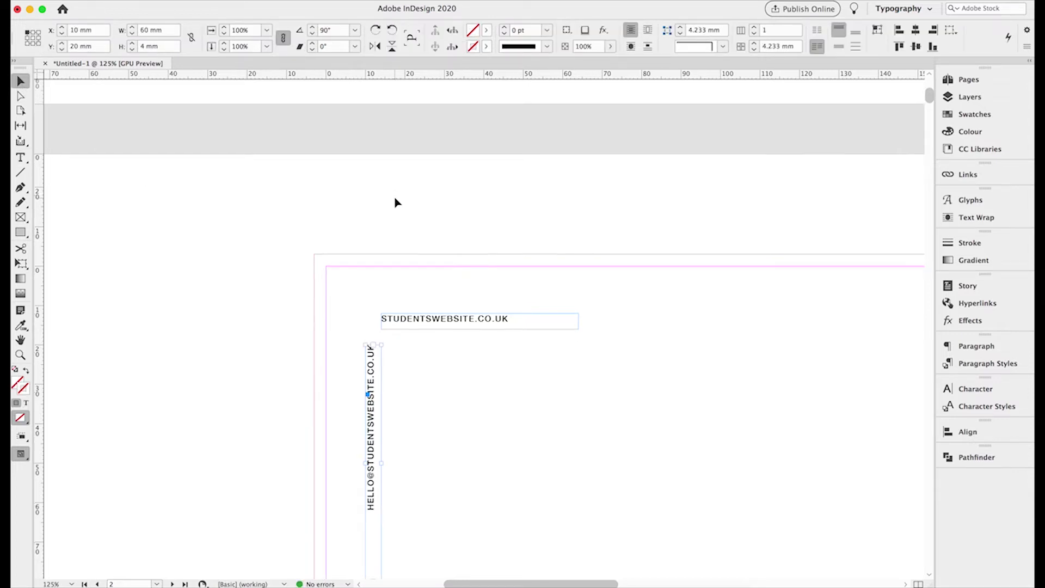
key("super+0")
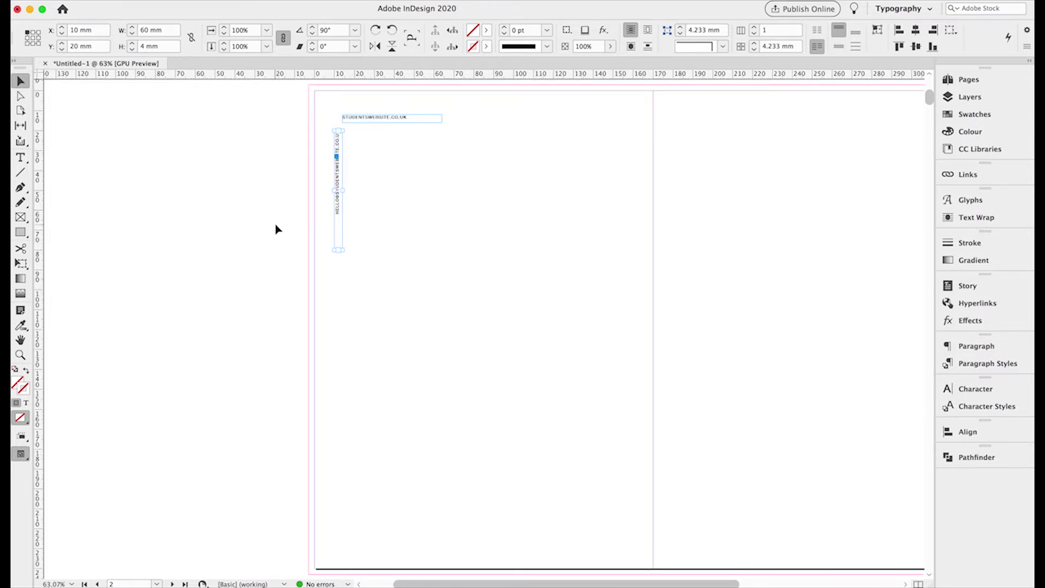
left_click(385, 292)
scroll(500, 301, "right", 2)
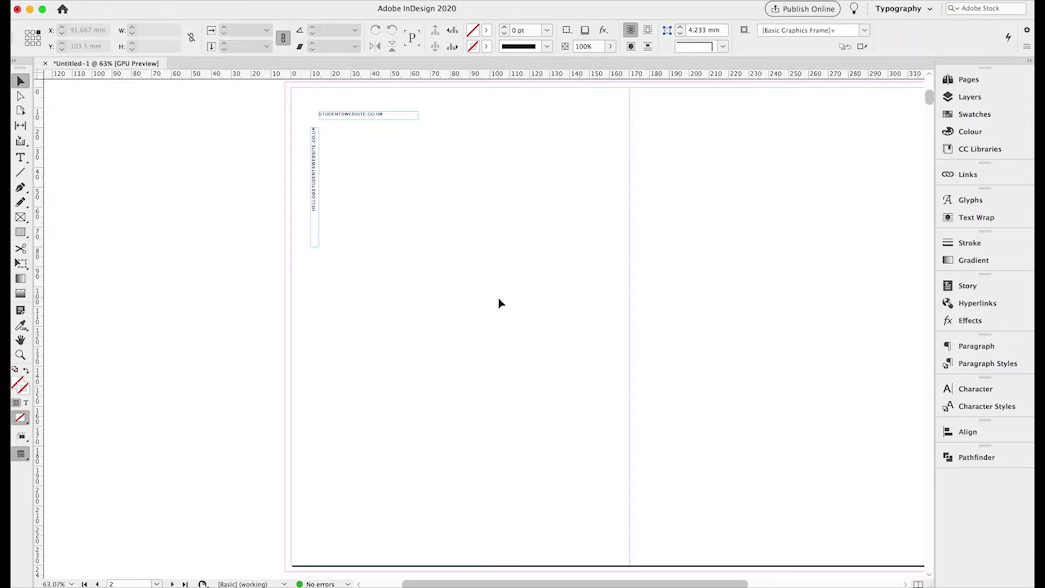
- Paste a copy of the top website frame at X 95, Y 40 mm and enlarge it to 65 × 55 mm
left_click(20, 158)
left_click(20, 81)
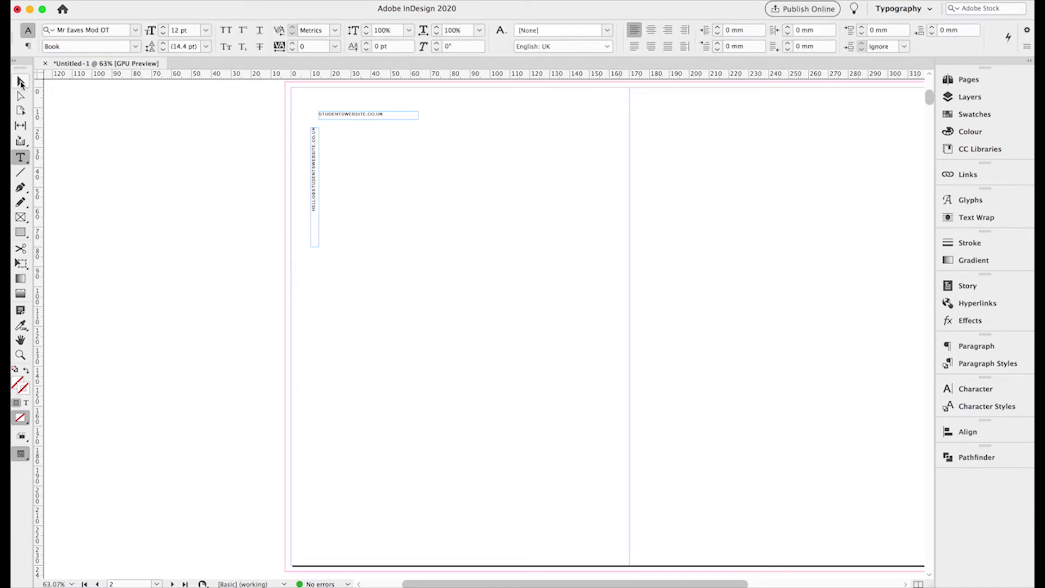
left_click(362, 117)
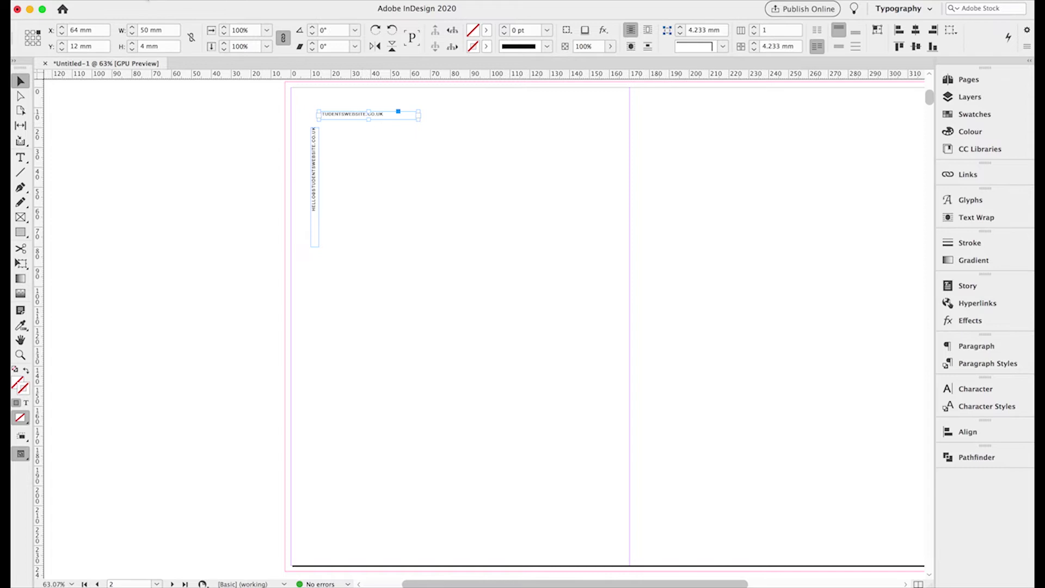
left_click(120, 1)
left_click(120, 48)
left_click(120, 1)
left_click(129, 60)
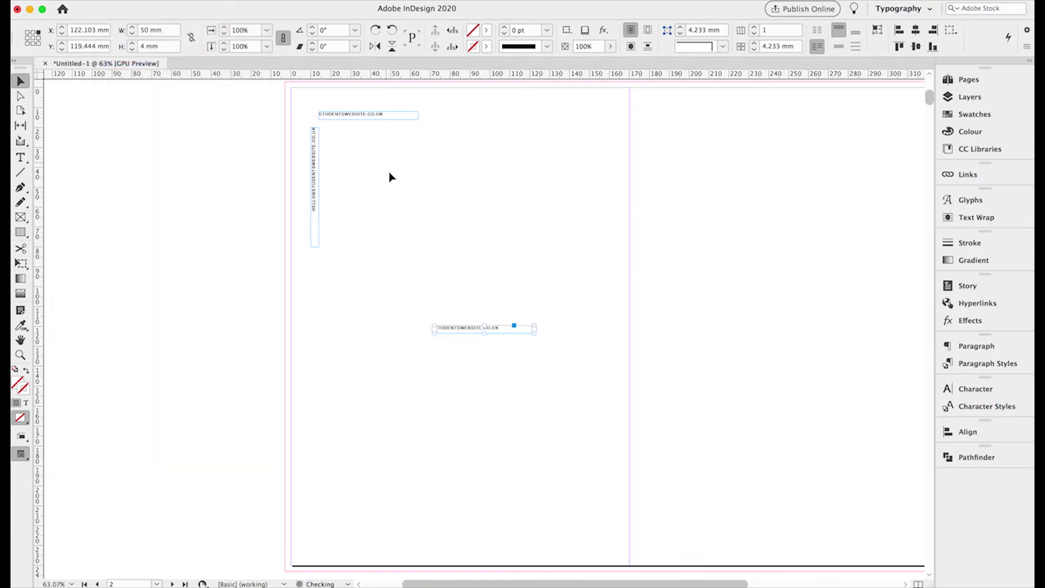
left_click_drag(451, 334, 400, 177)
left_click_drag(398, 177, 396, 174)
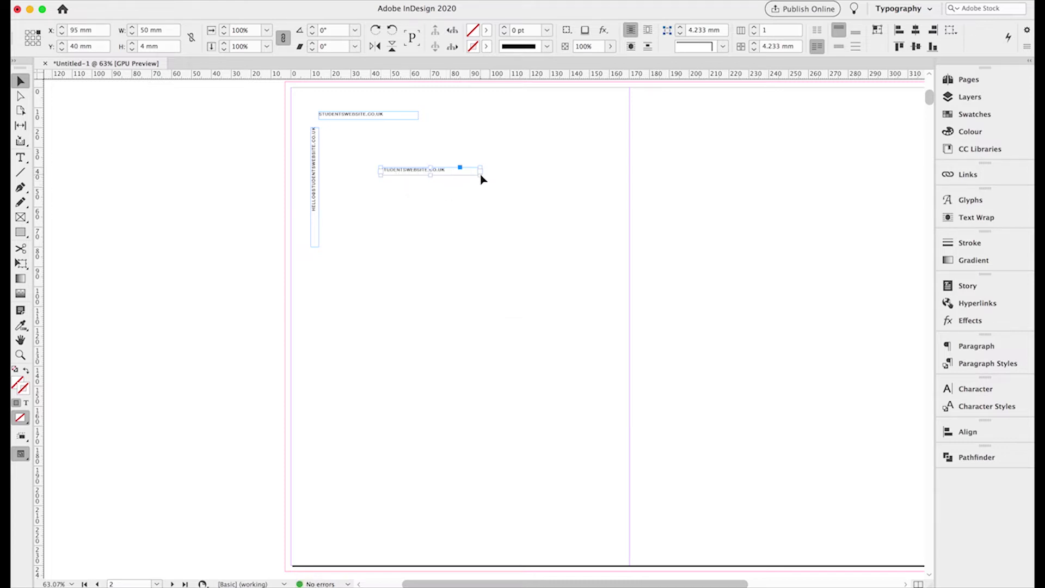
left_click_drag(479, 174, 510, 278)
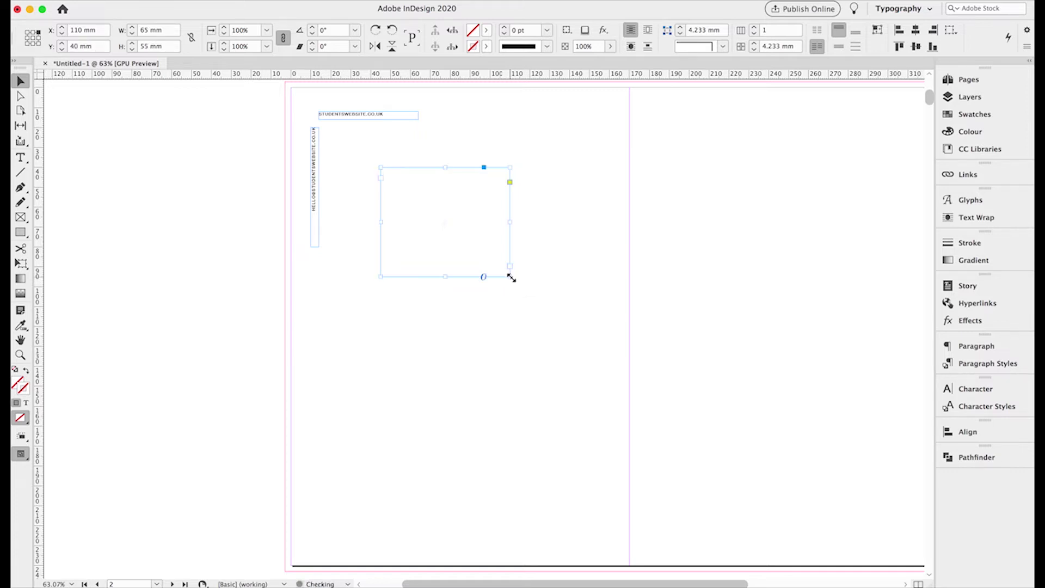
- Replace the new frame's text with a placeholder paragraph about your work and practice
left_click(20, 158)
left_click(445, 219)
key("super+a")
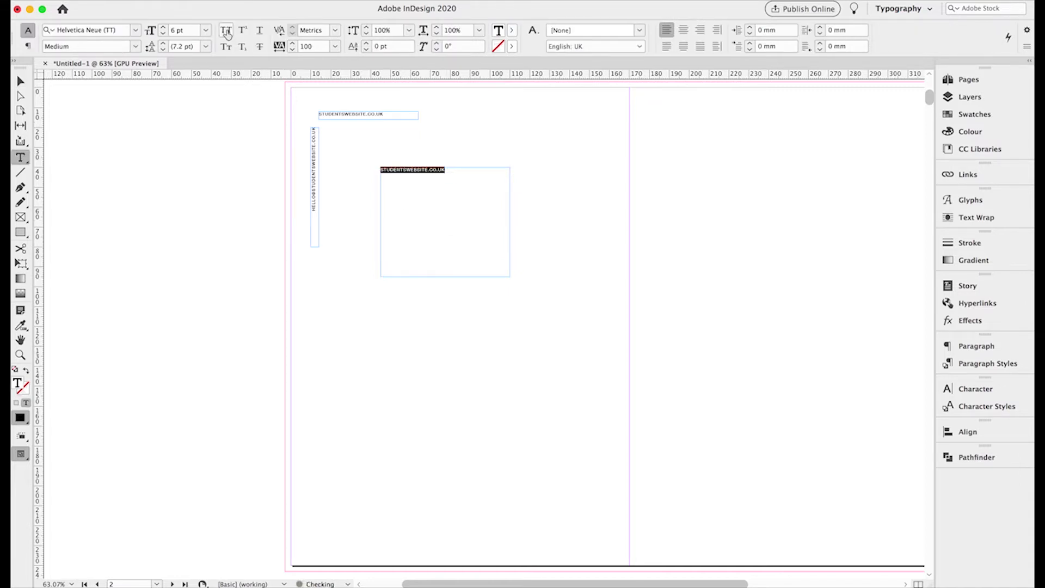
key("BackSpace")
key("BackSpace")
key("BackSpace")
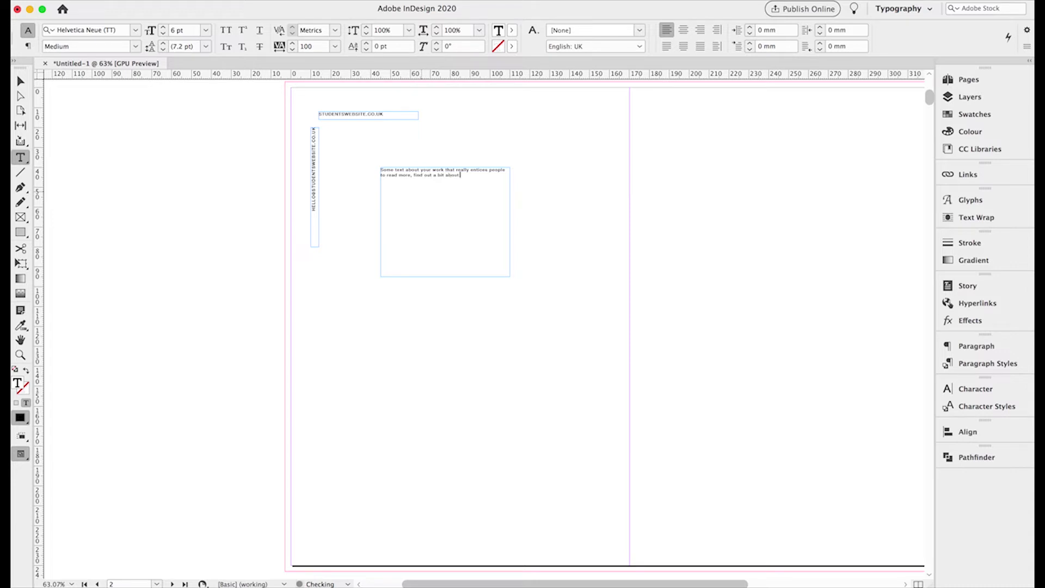
type("practice. your c")
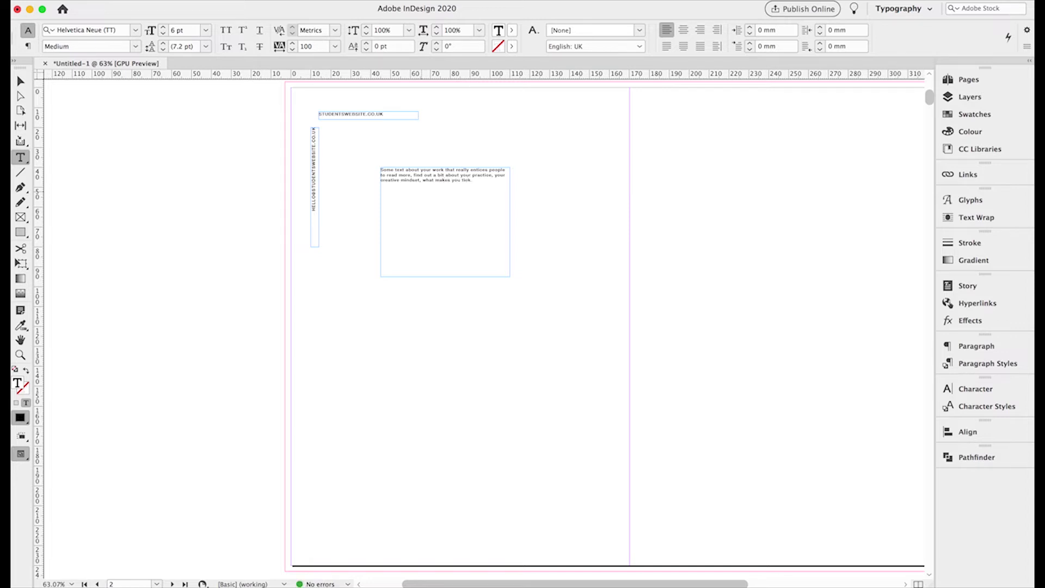
- Paste the paragraph four more times, separated by returns, then select all the body text
key("super+a")
key("super+c")
left_click(471, 179)
key("Return")
key("Return")
key("super+v")
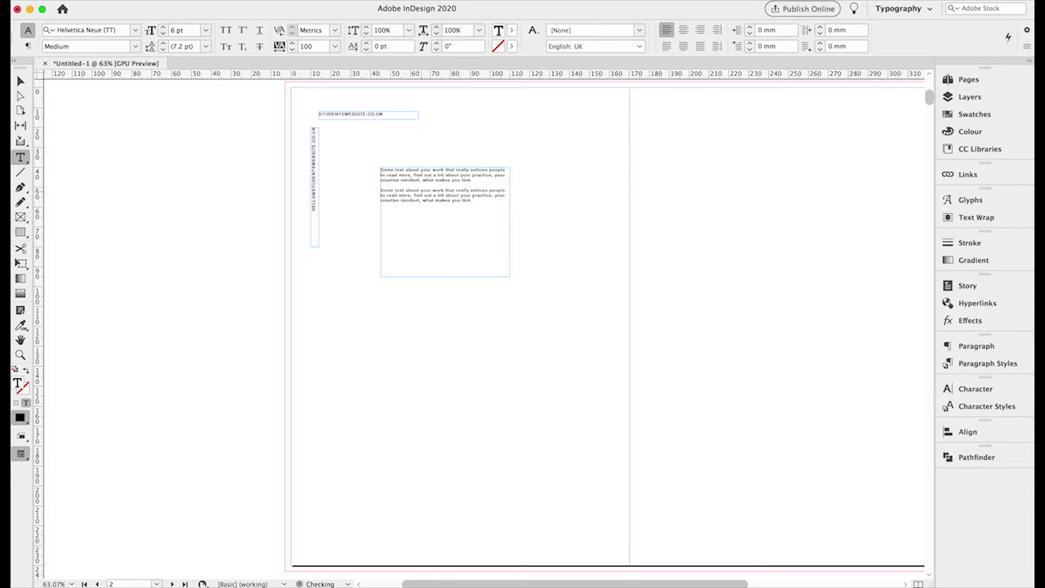
key("Return")
key("Return")
key("super+v")
key("Return")
key("super+v")
key("Return")
key("Return")
key("super+v")
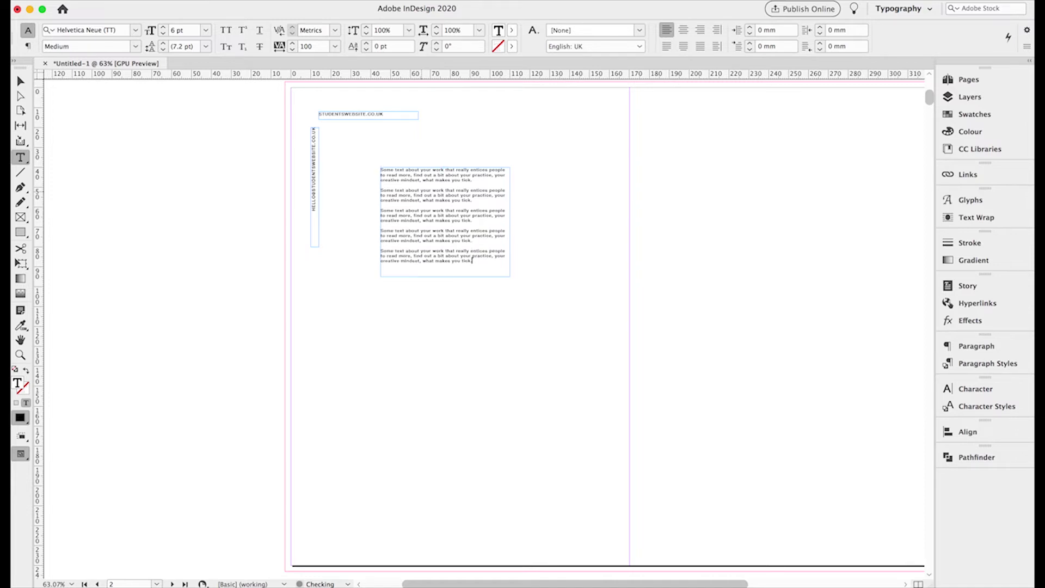
key("super+a")
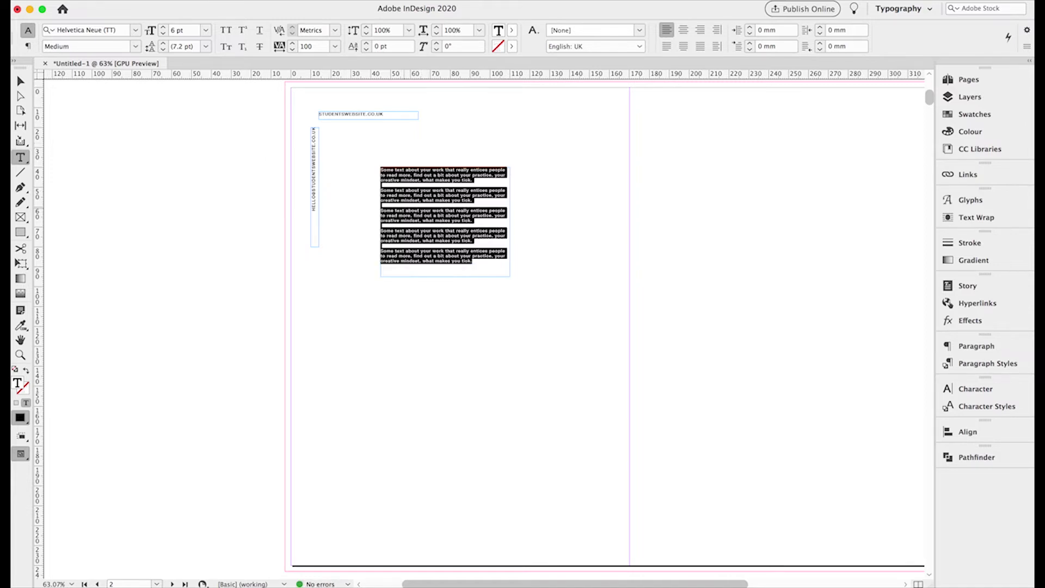
- Raise the body text to 8 pt and delete the surplus final paragraph
left_click(164, 27)
left_click(163, 27)
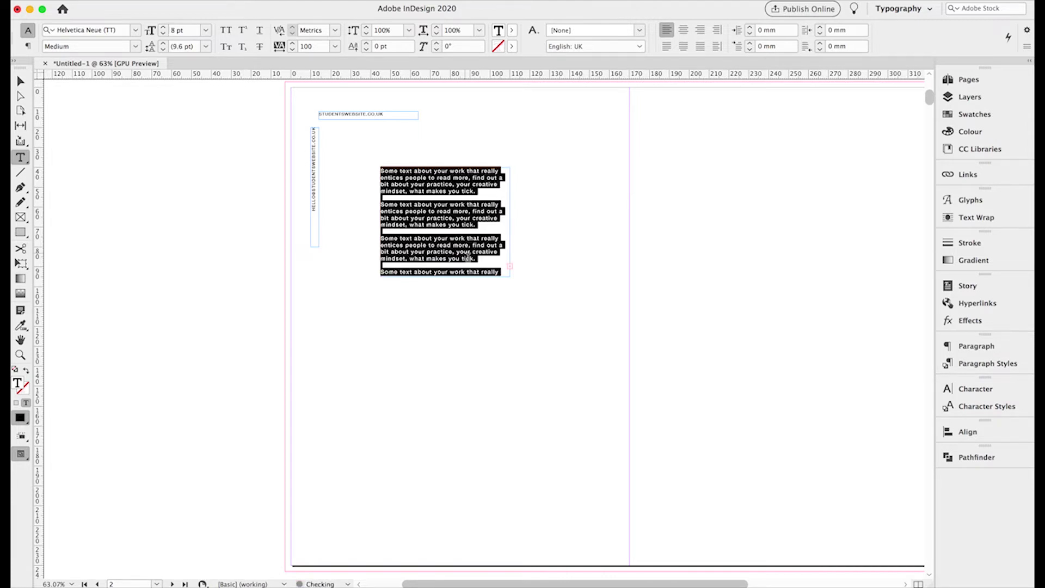
left_click(456, 265)
left_click_drag(479, 262, 376, 203)
key("BackSpace")
key("BackSpace")
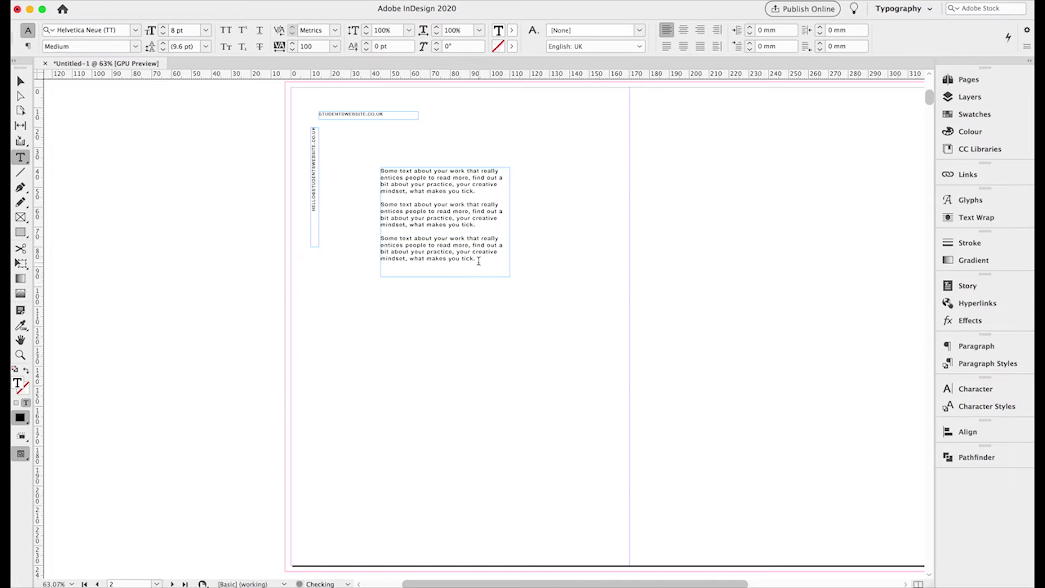
- Set all the body text to Helvetica Neue Regular with tracking 50
key("super+a")
left_click(135, 46)
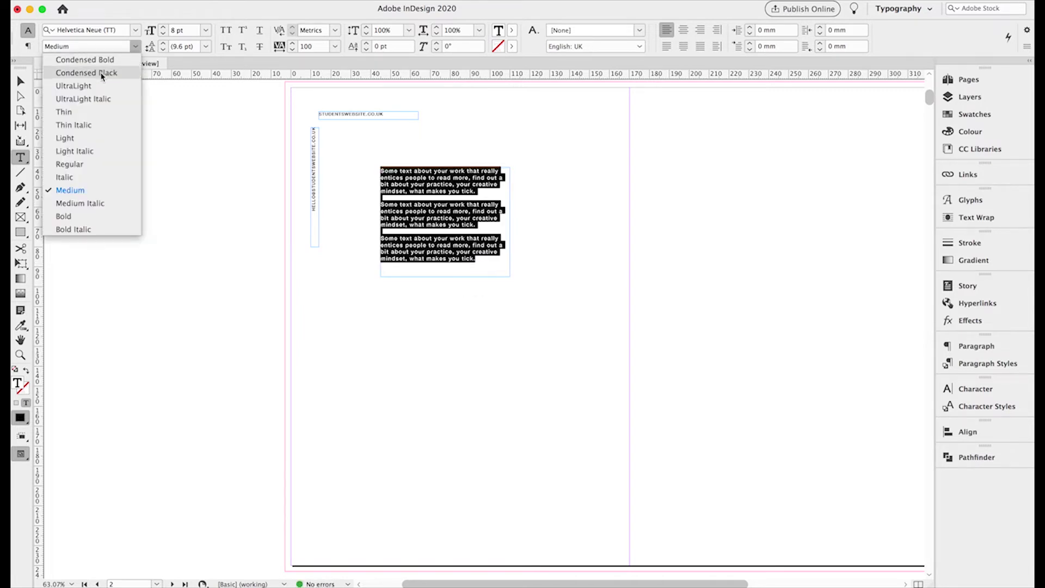
left_click(79, 167)
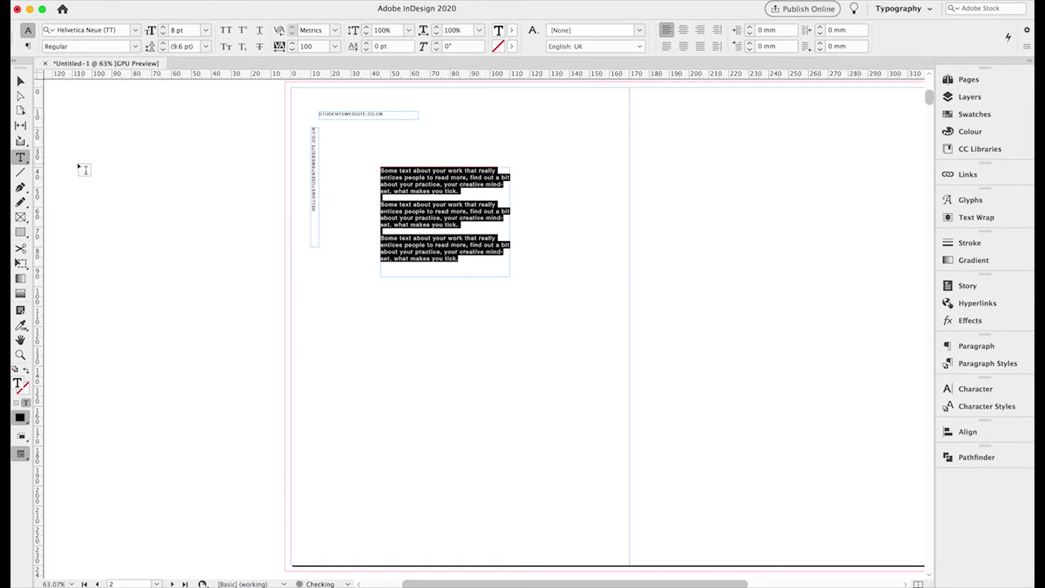
left_click(292, 50)
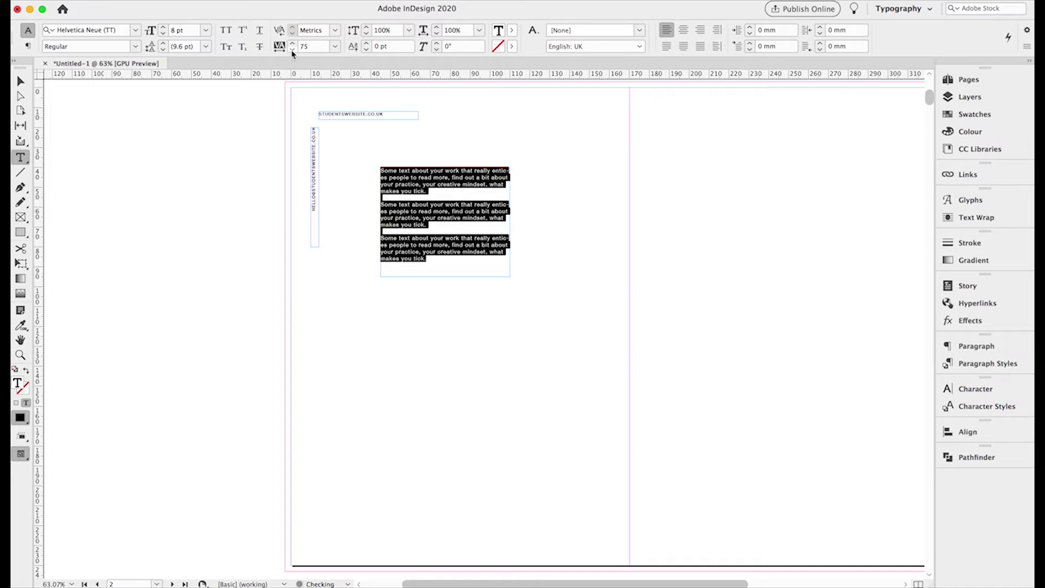
left_click(291, 50)
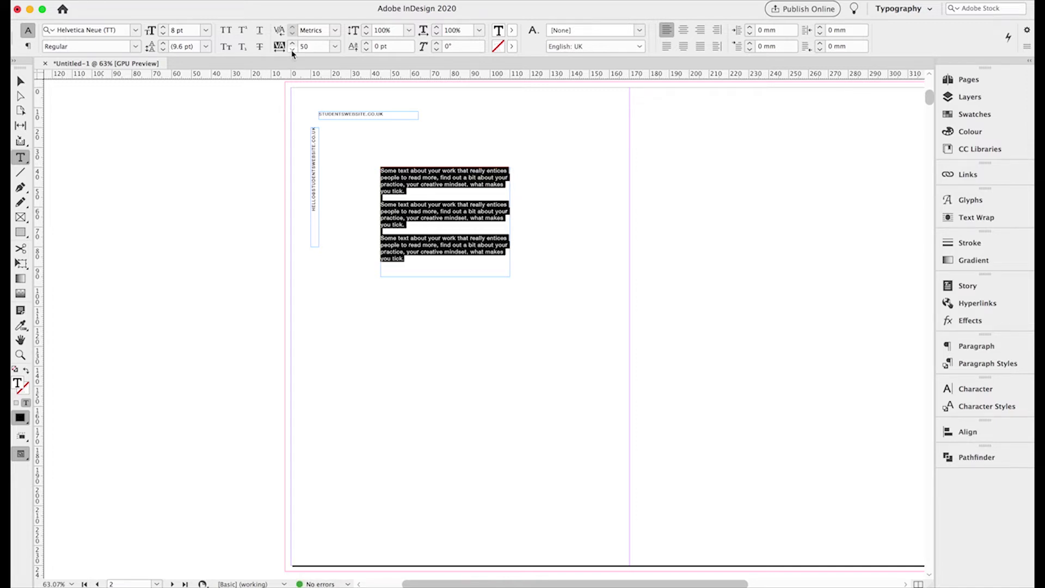
left_click(434, 252)
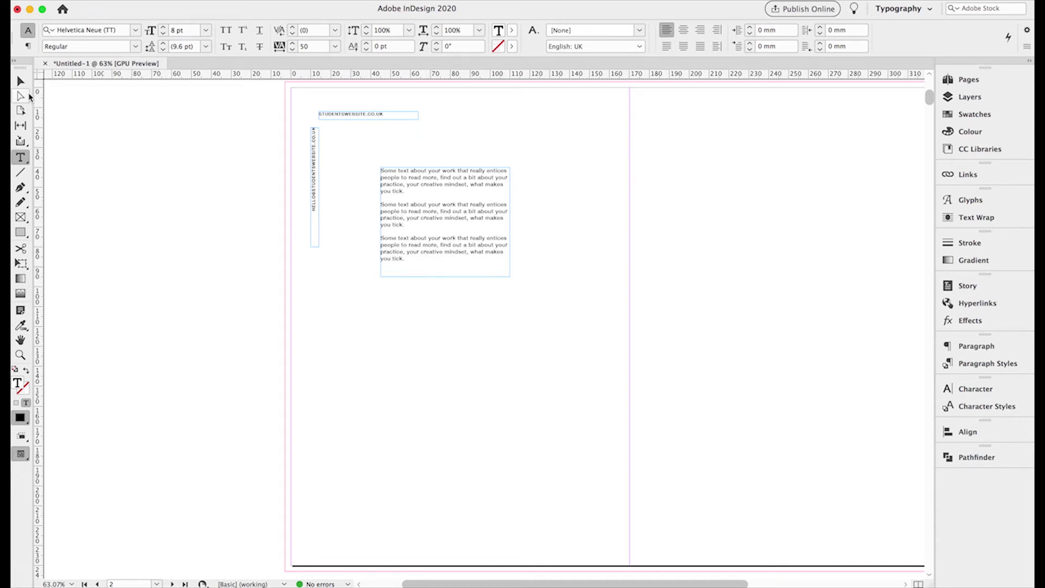
left_click(21, 81)
left_click(145, 208)
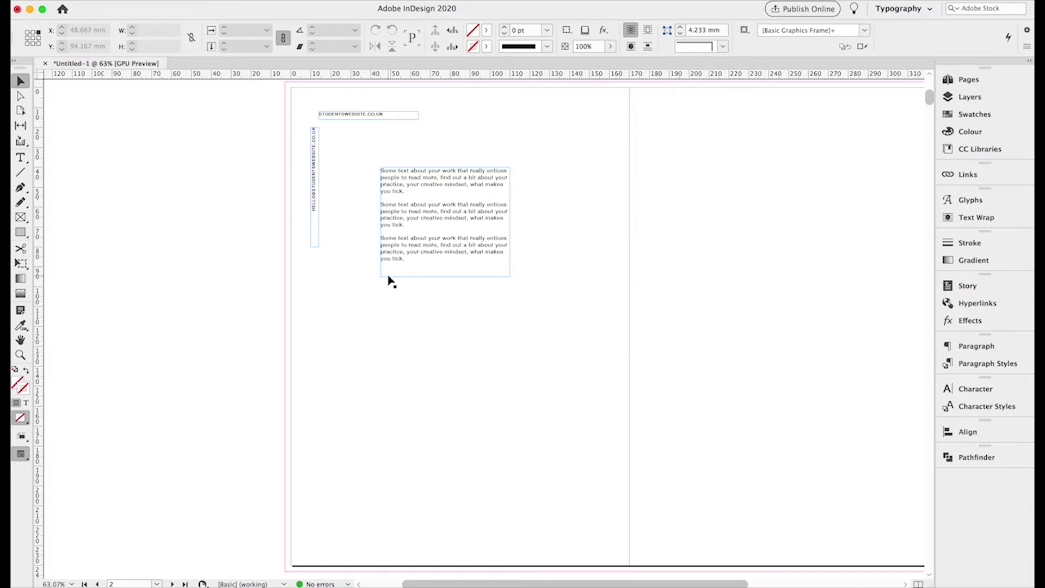
- Paste a copy of the body frame, rotate it 90° clockwise, and place it at X 35, Y 169 mm
left_click(405, 212)
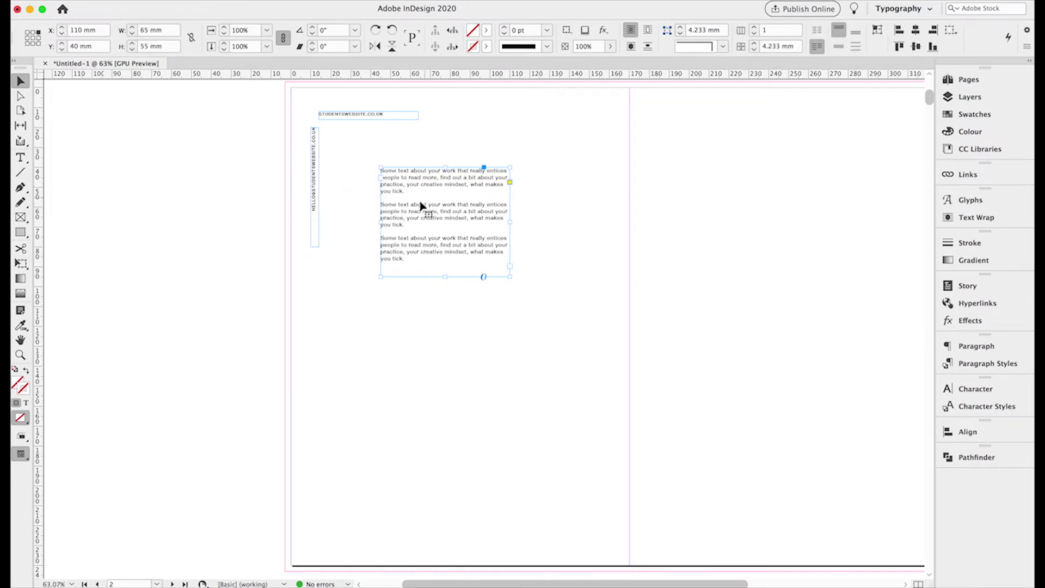
key("ctrl+v")
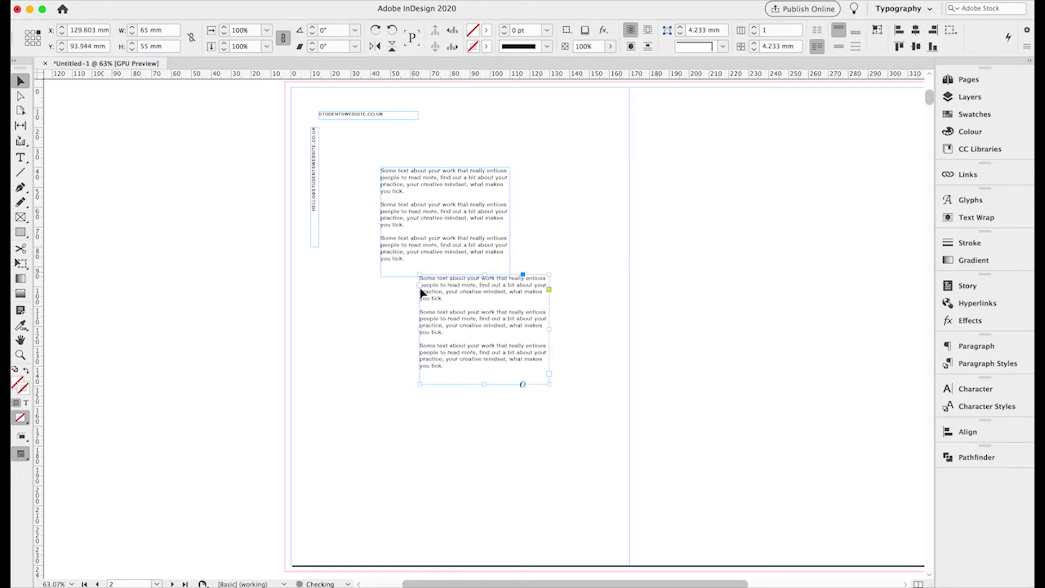
left_click_drag(439, 310, 359, 368)
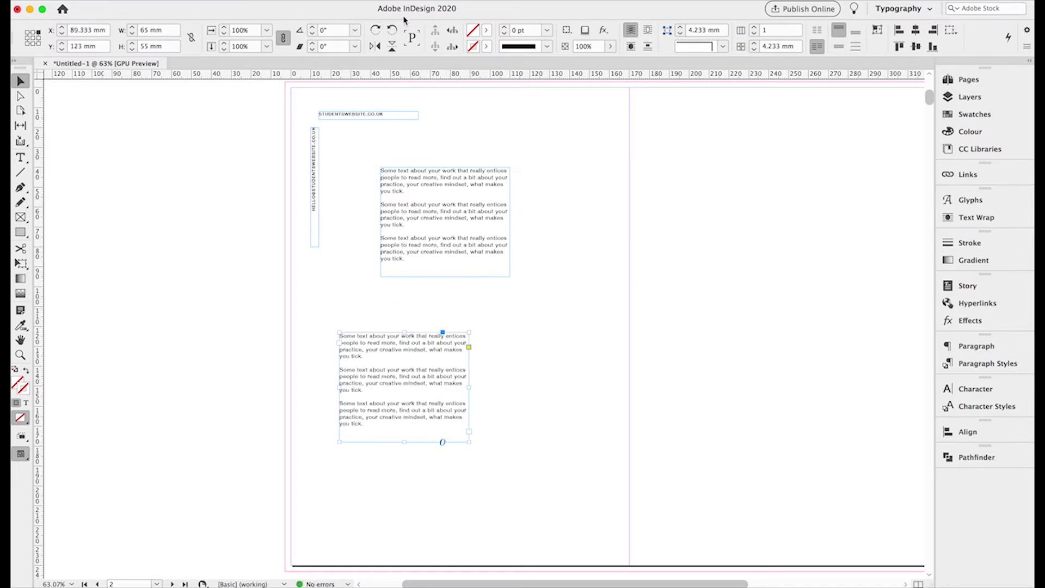
left_click(375, 30)
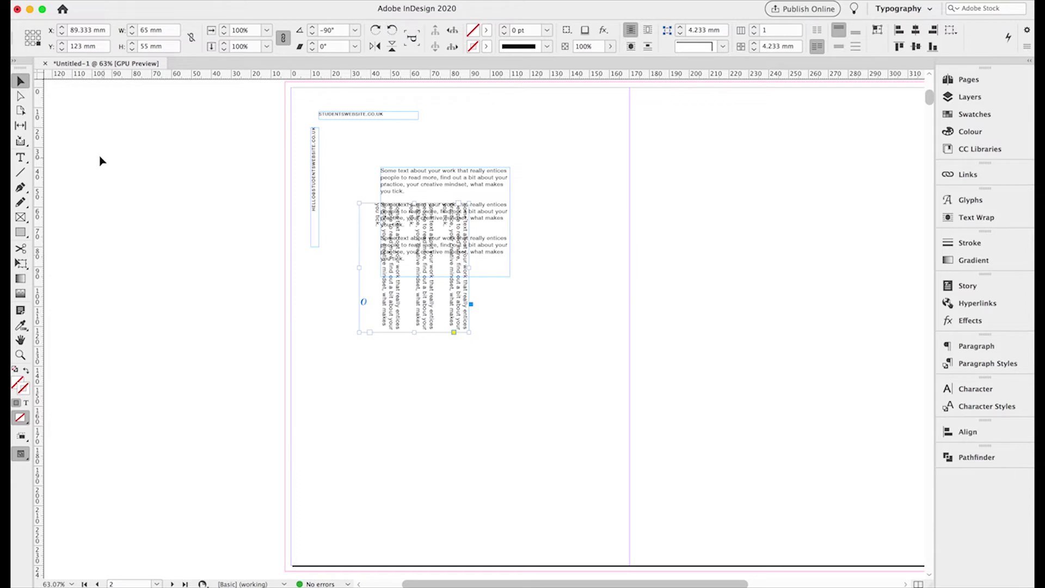
left_click_drag(396, 308, 325, 390)
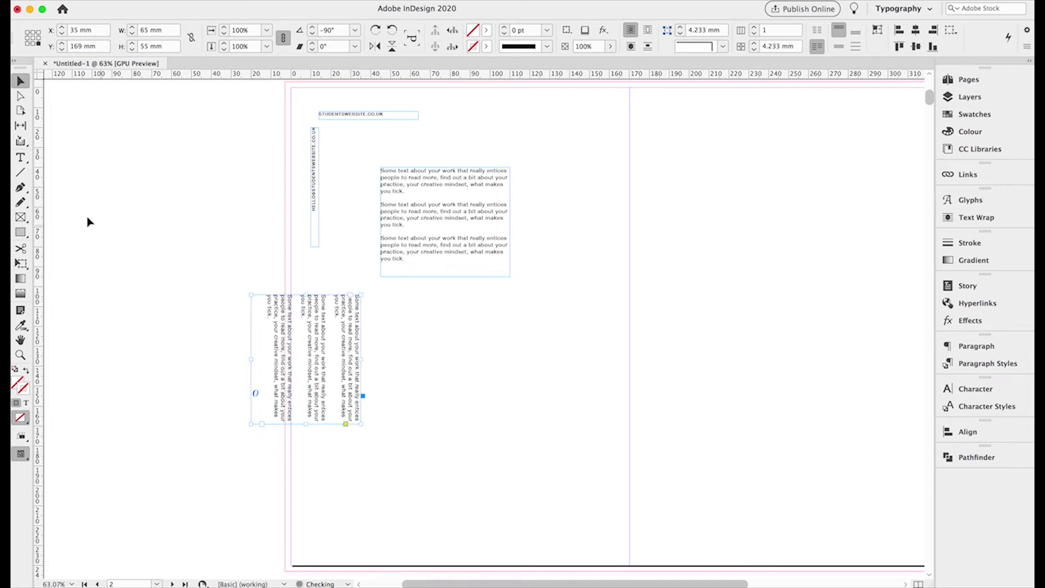
left_click(20, 157)
left_click(333, 355)
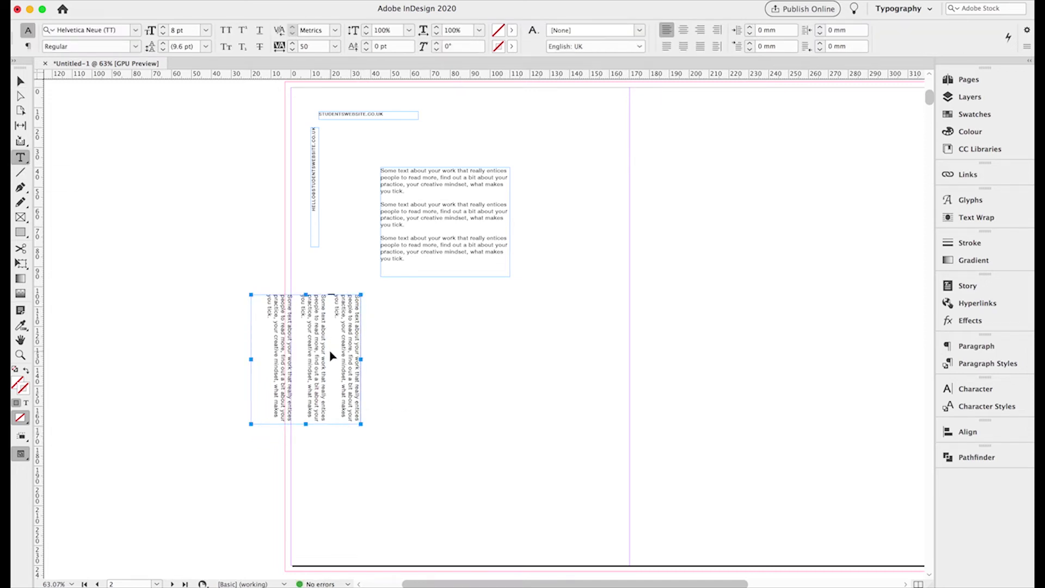
- Zoom in and replace the rotated frame's text with 'Picture credit - work on acrylic with brush'
key("super+a")
left_click(20, 355)
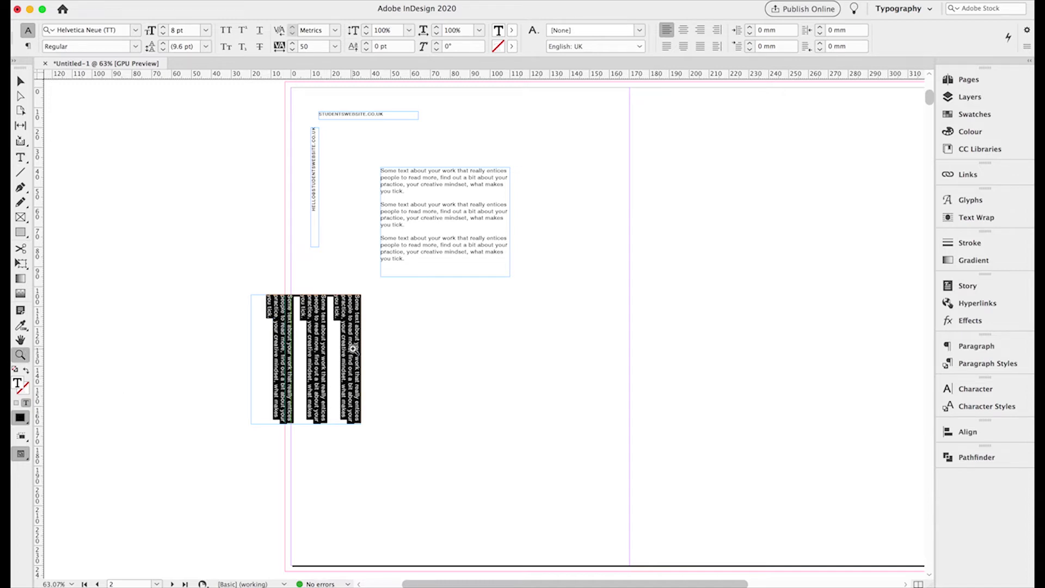
left_click(351, 350)
left_click(467, 350)
left_click(522, 328)
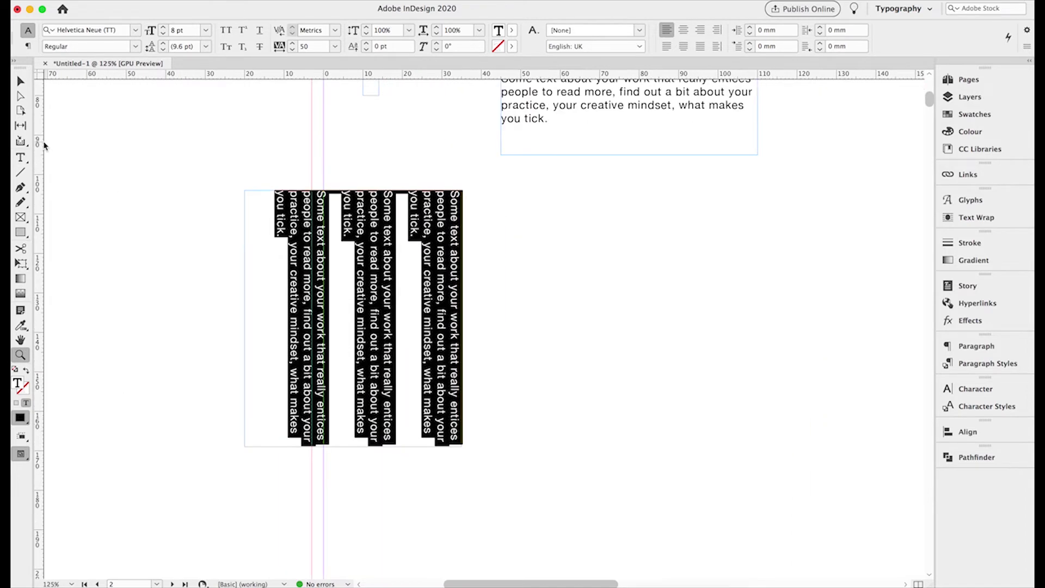
left_click(20, 158)
key("BackSpace")
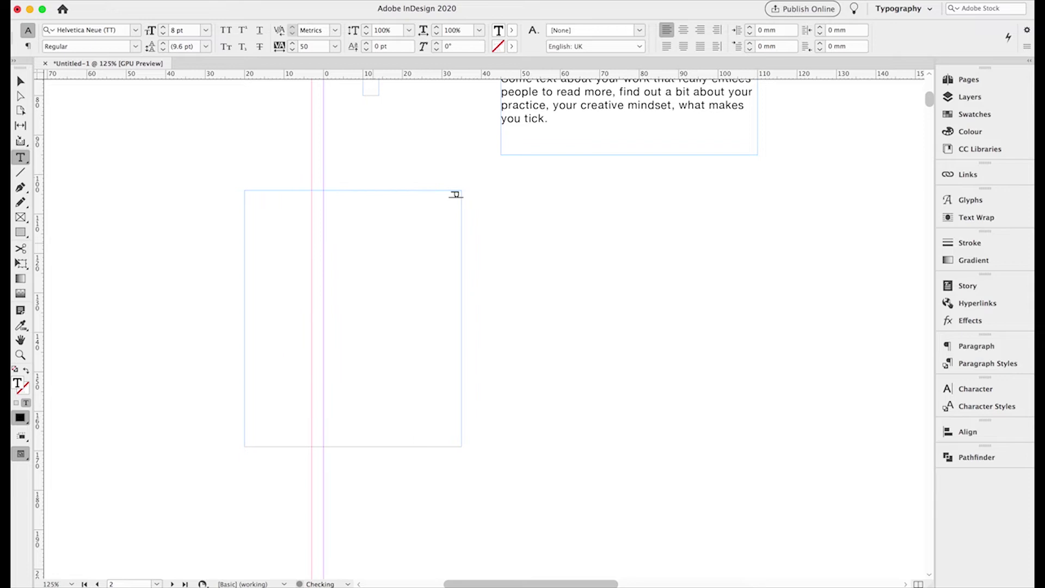
type("Picture credit")
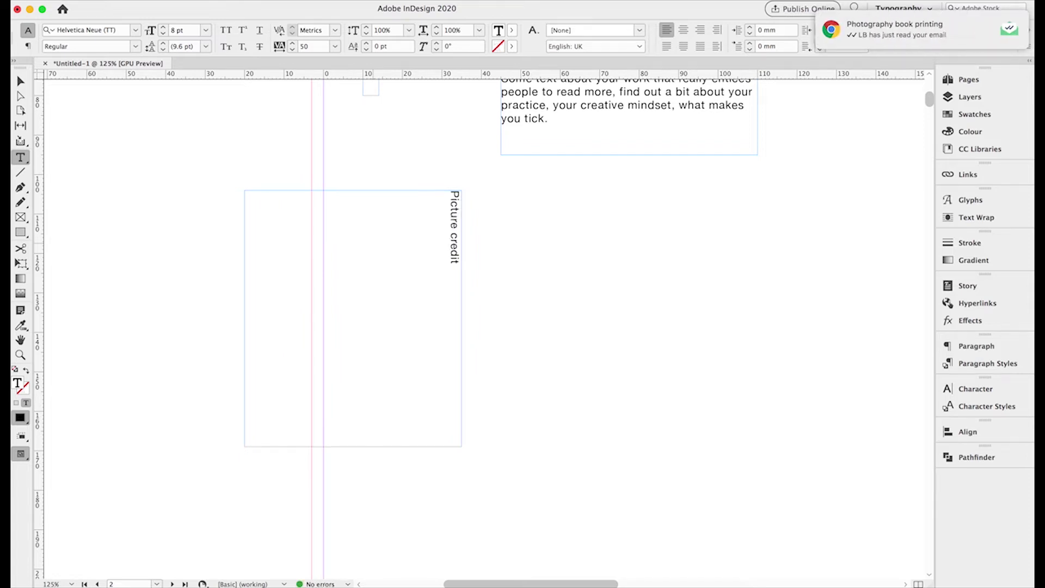
type(" picture")
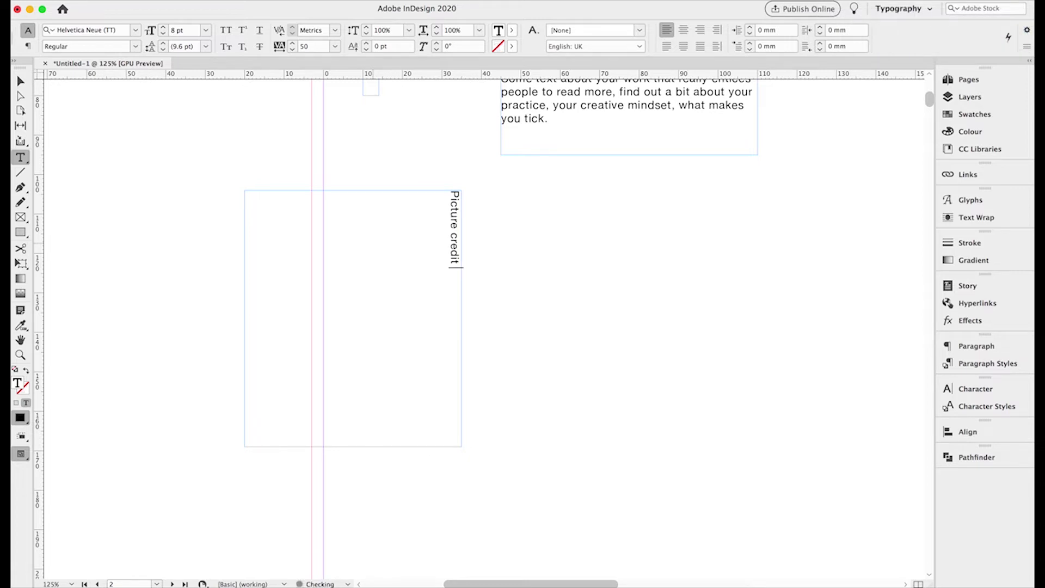
key("BackSpace")
key("BackSpace")
key("BackSpace")
key("BackSpace")
key("BackSpace")
key("BackSpace")
key("BackSpace")
key("BackSpace")
type("- work on acrylic with b")
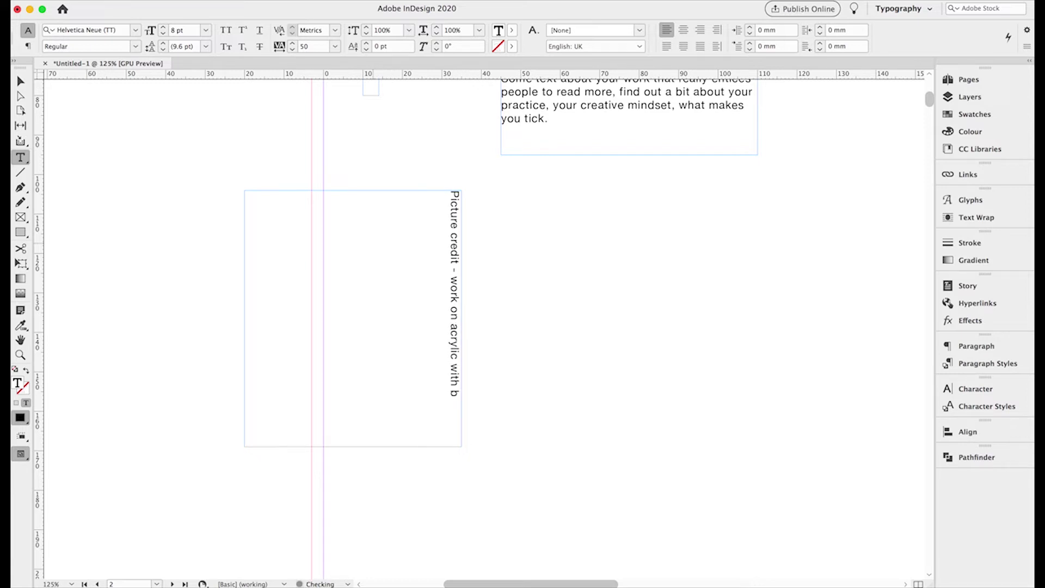
type("rush")
- Set the credit text to 6 pt and slim its frame to 65 × 3 mm
key("Escape")
left_click(21, 157)
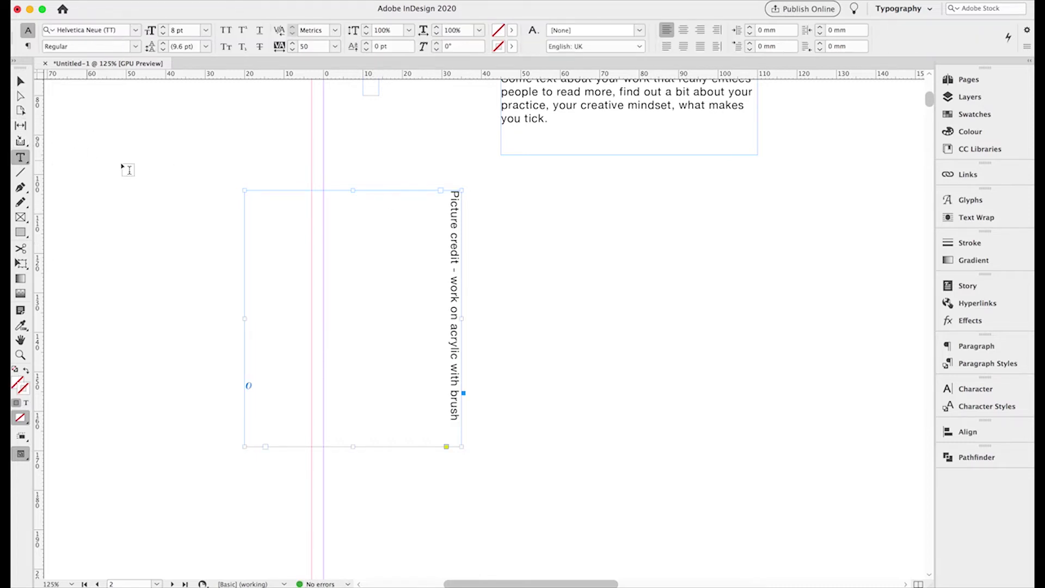
left_click(450, 218)
key("ctrl+a")
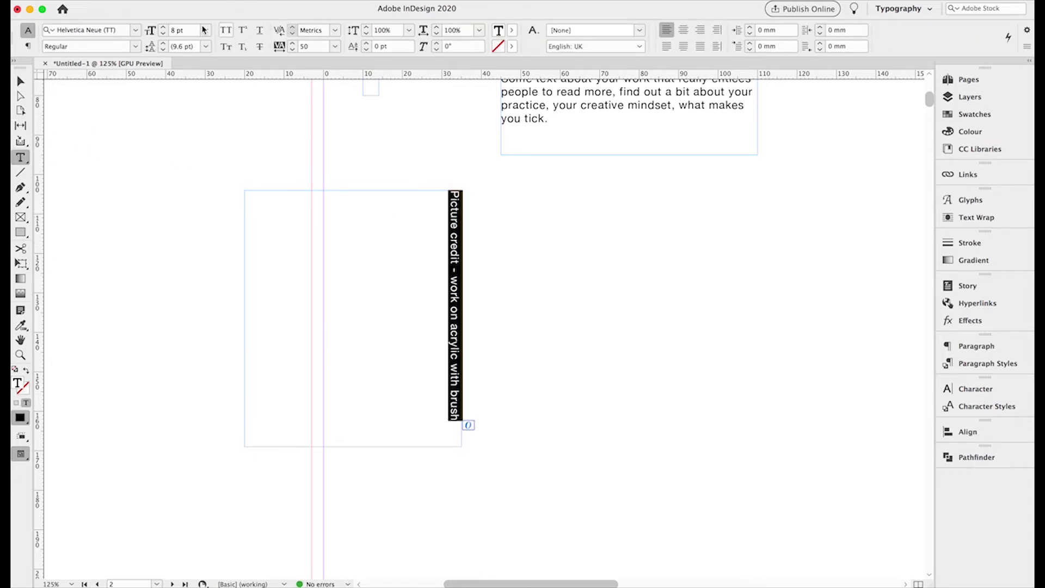
left_click(162, 34)
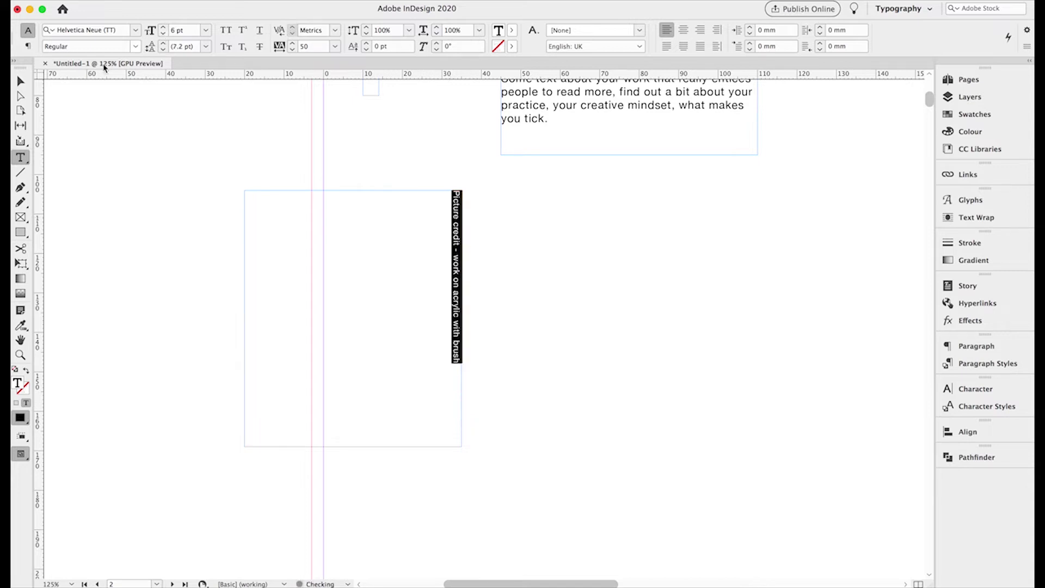
left_click(20, 81)
left_click_drag(245, 445, 450, 445)
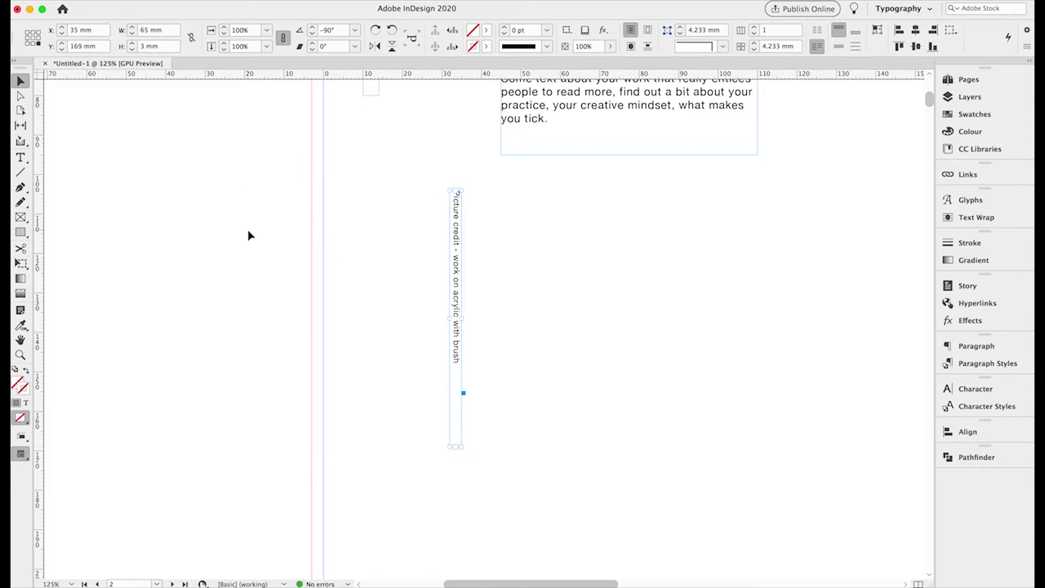
- Draw a short black rule beside the start of the credit caption, with a 1.5 pt stroke
left_click(20, 173)
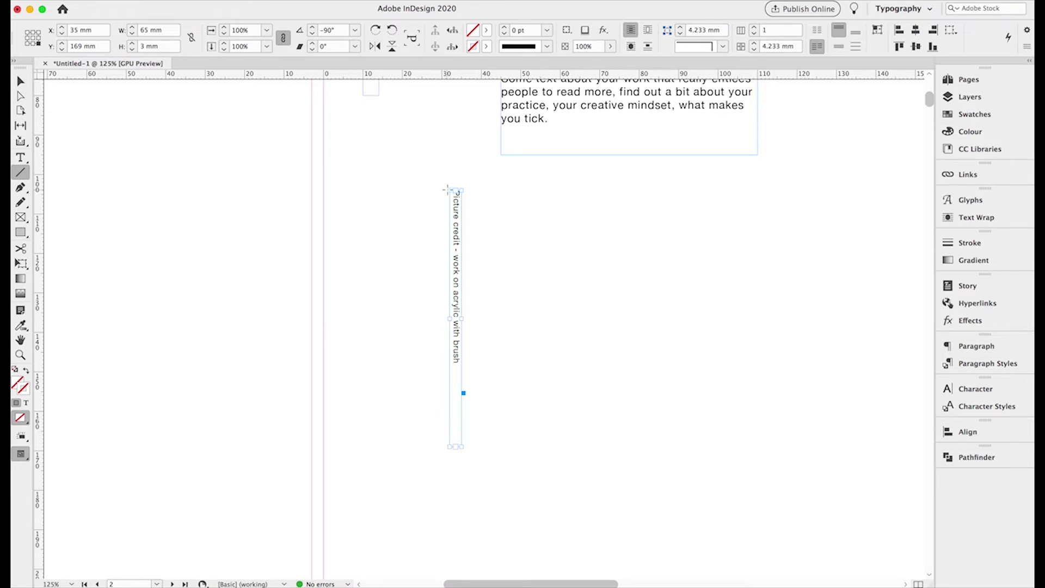
left_click(22, 355)
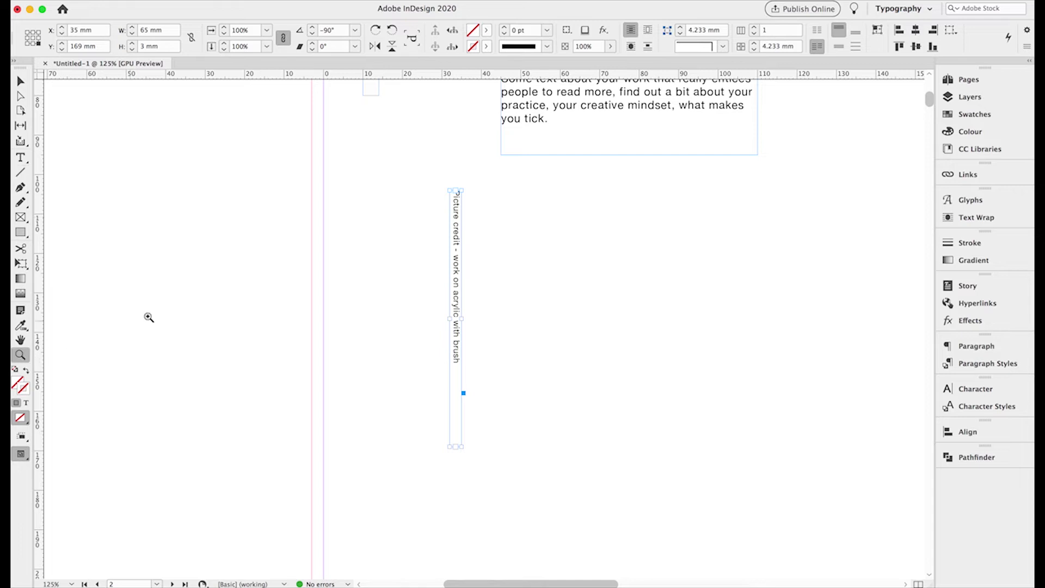
left_click(443, 250)
left_click(546, 275)
scroll(493, 362, "down", 5)
scroll(492, 362, "right", 2)
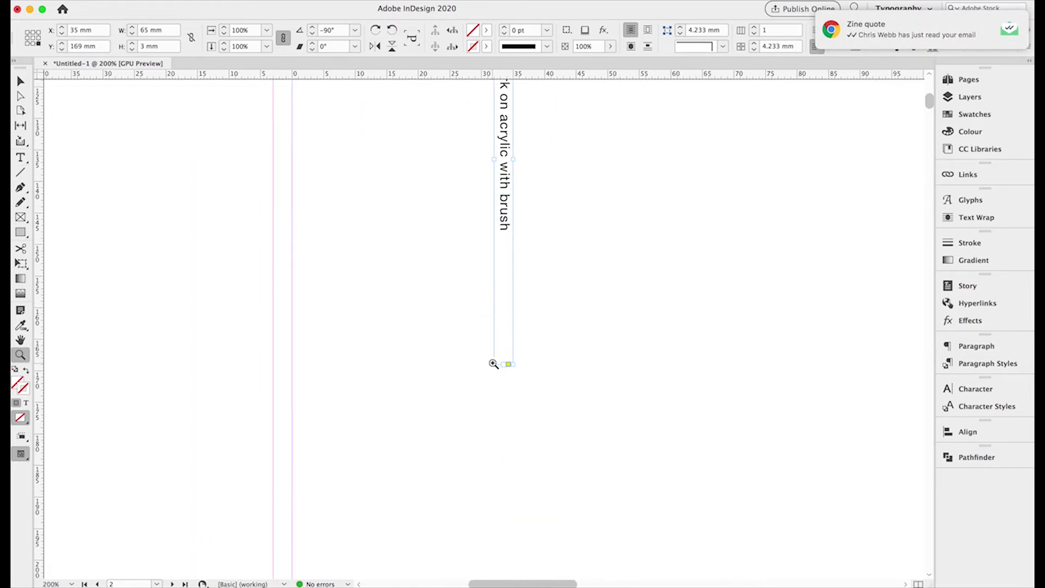
scroll(494, 363, "up", 1)
left_click(20, 172)
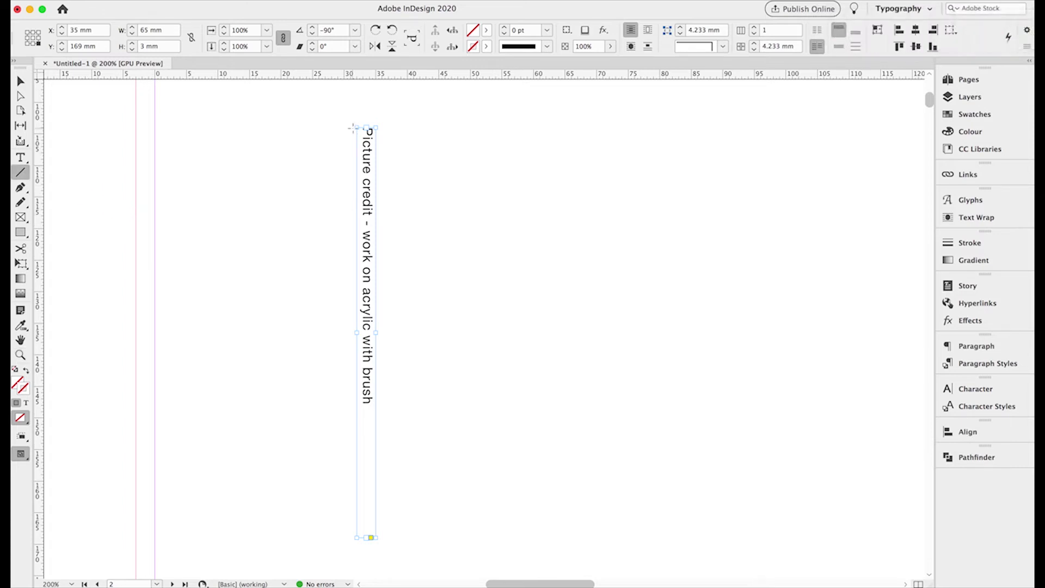
left_click_drag(355, 128, 354, 192)
left_click(506, 30)
double_click(514, 30)
type("1.5")
key("Return")
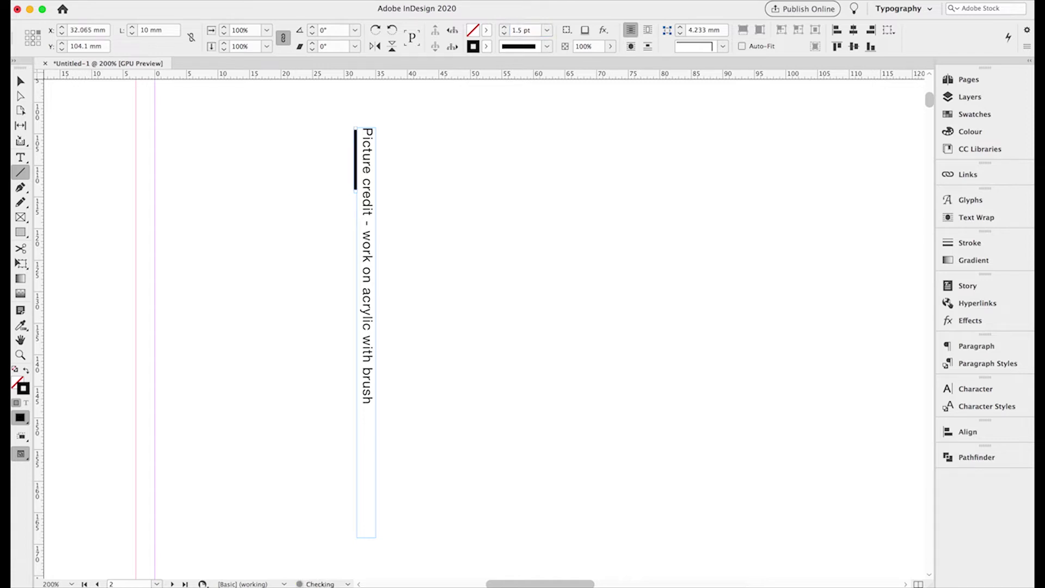
- Compare the positions of the rotated credit frame and the black rule from their top edges
left_click(20, 81)
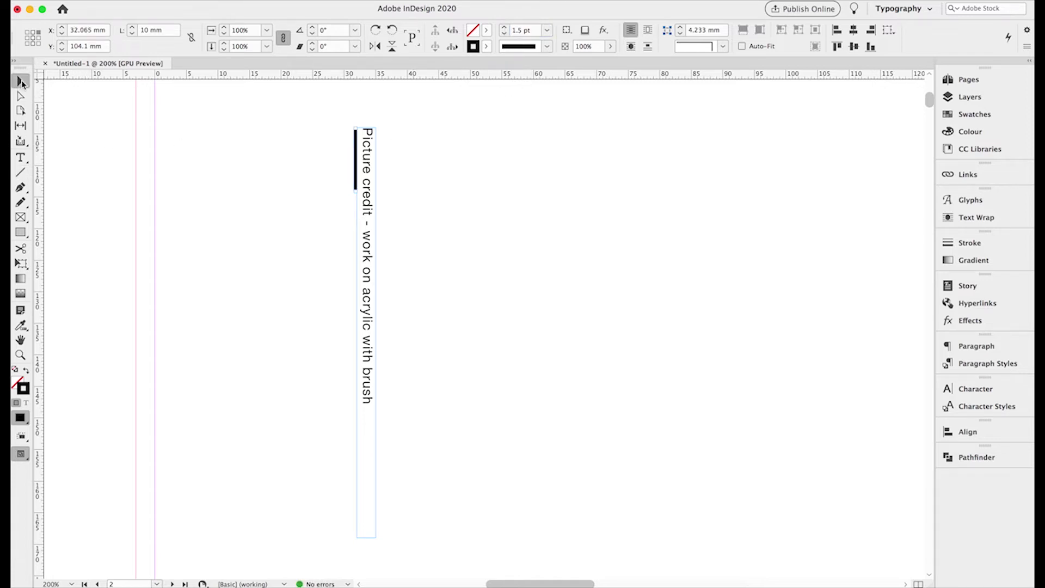
left_click(301, 164)
left_click(364, 159)
left_click(27, 31)
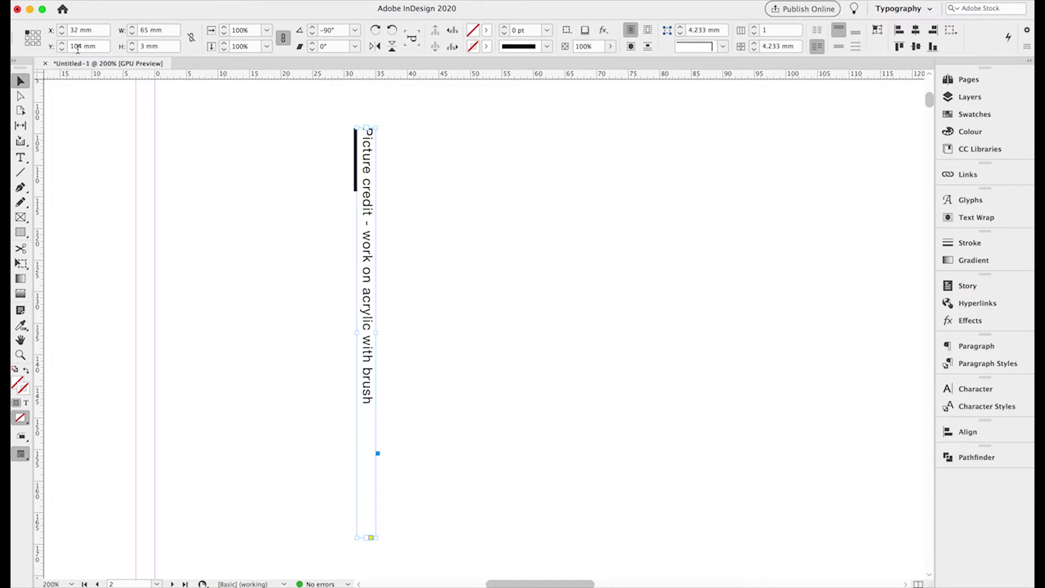
left_click(355, 157)
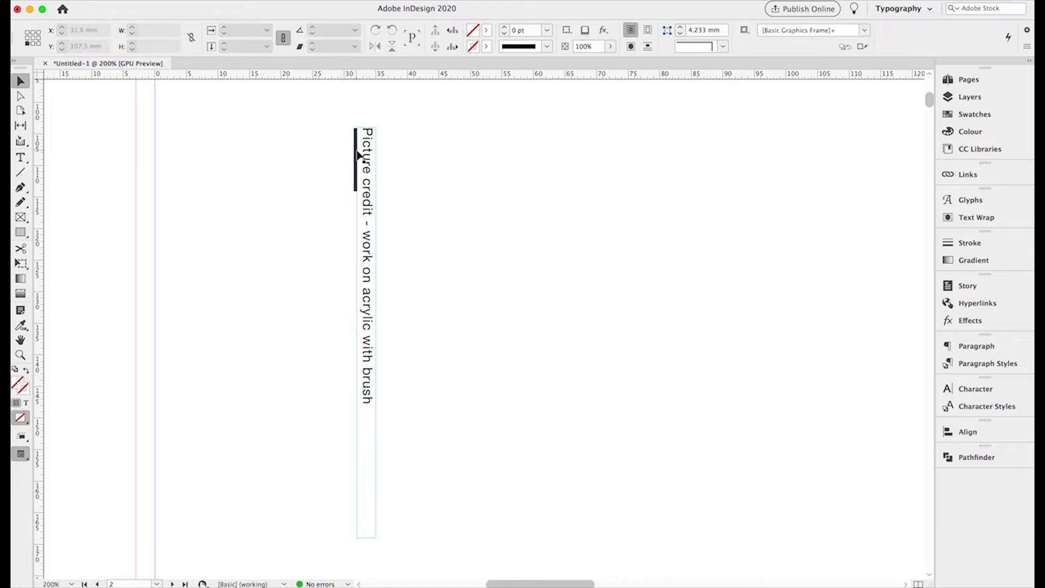
left_click(358, 156)
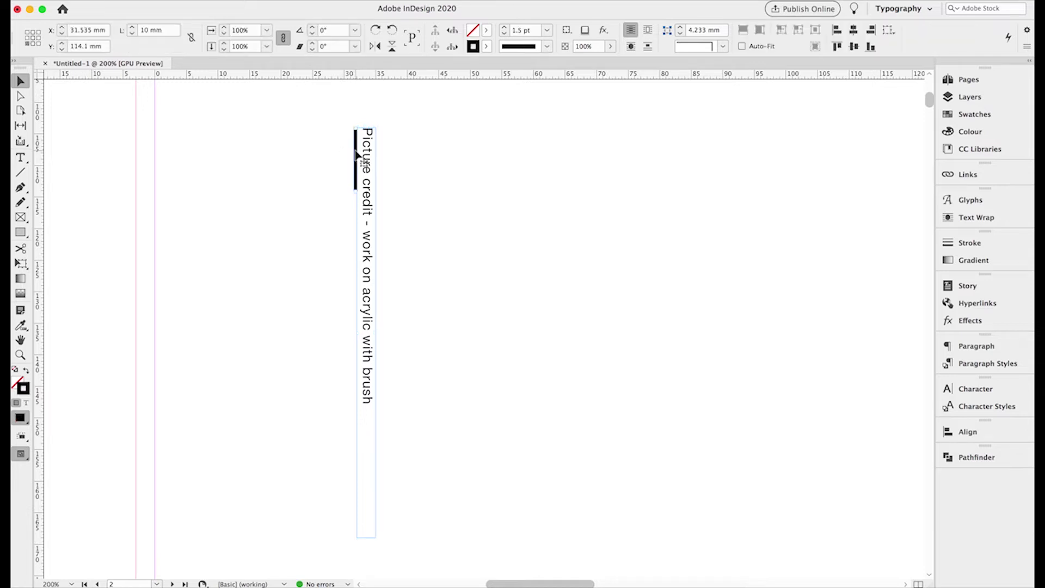
left_click(28, 31)
left_click(252, 161)
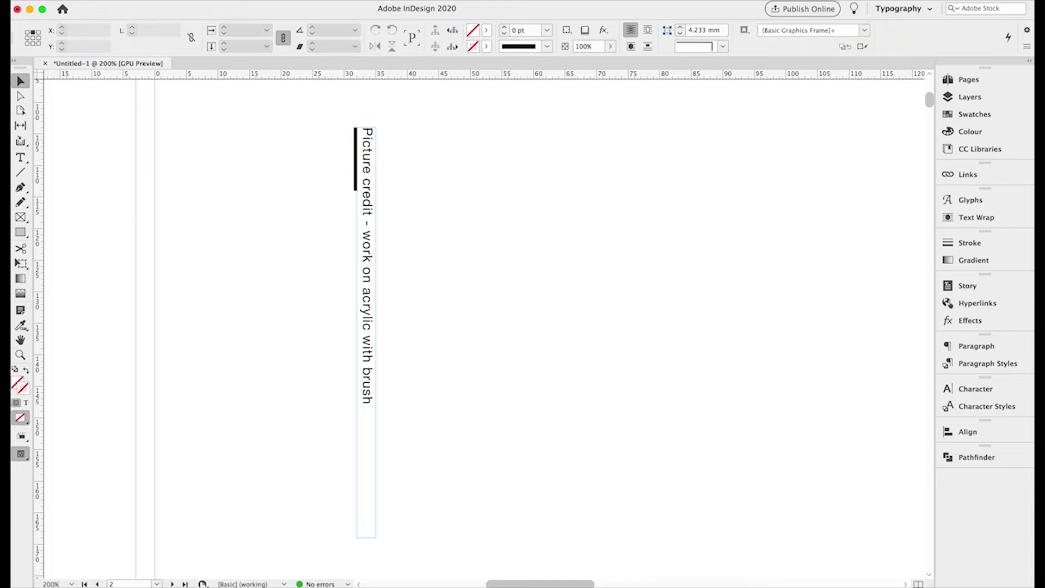
- Pull a horizontal guide to the rule's top and snap the caption frame to it
left_click(20, 354)
left_click_drag(401, 124, 469, 107)
left_click(463, 287)
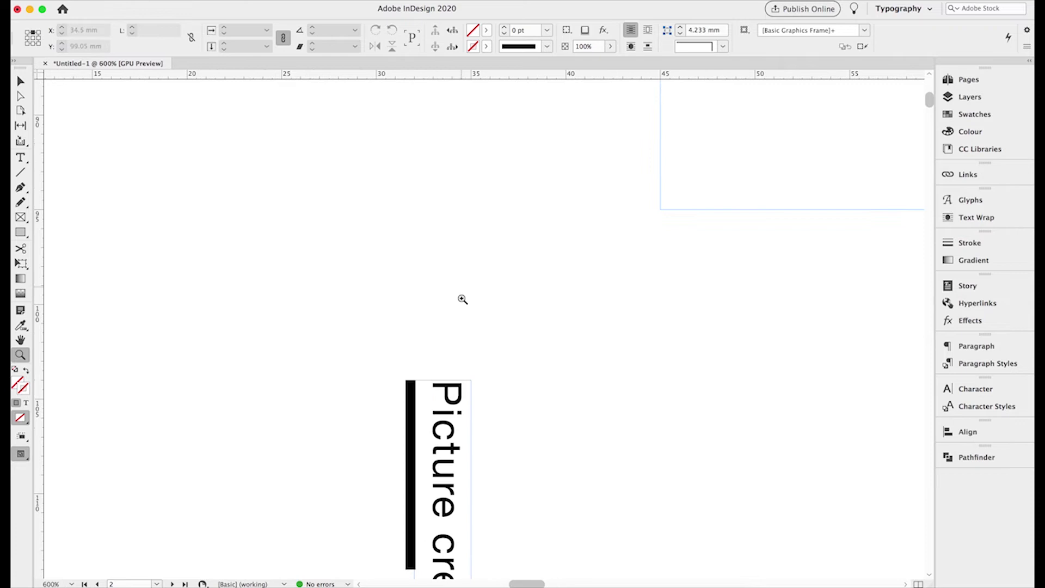
left_click(472, 415)
left_click(493, 386)
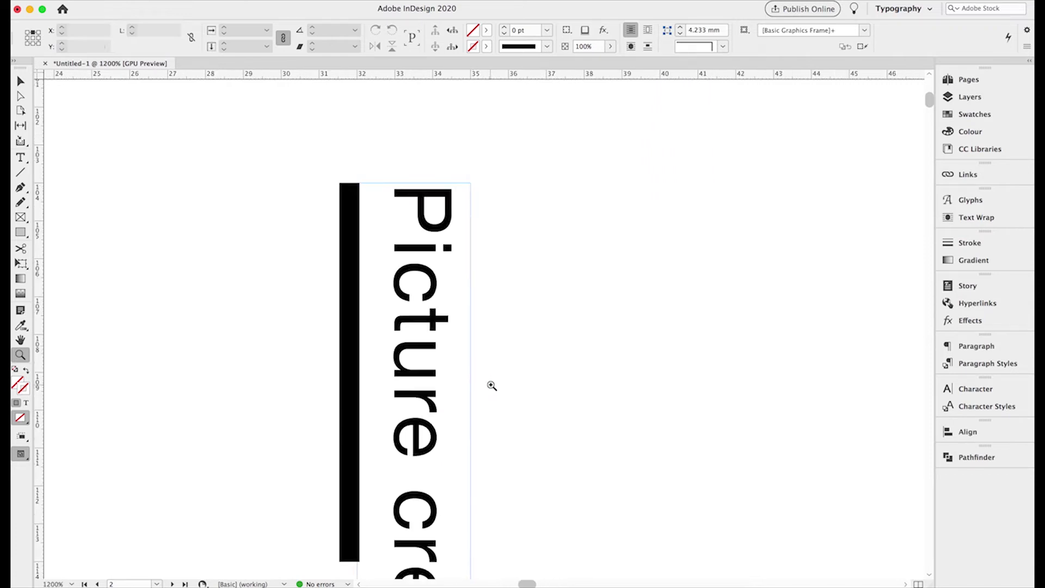
left_click(21, 81)
left_click(428, 222)
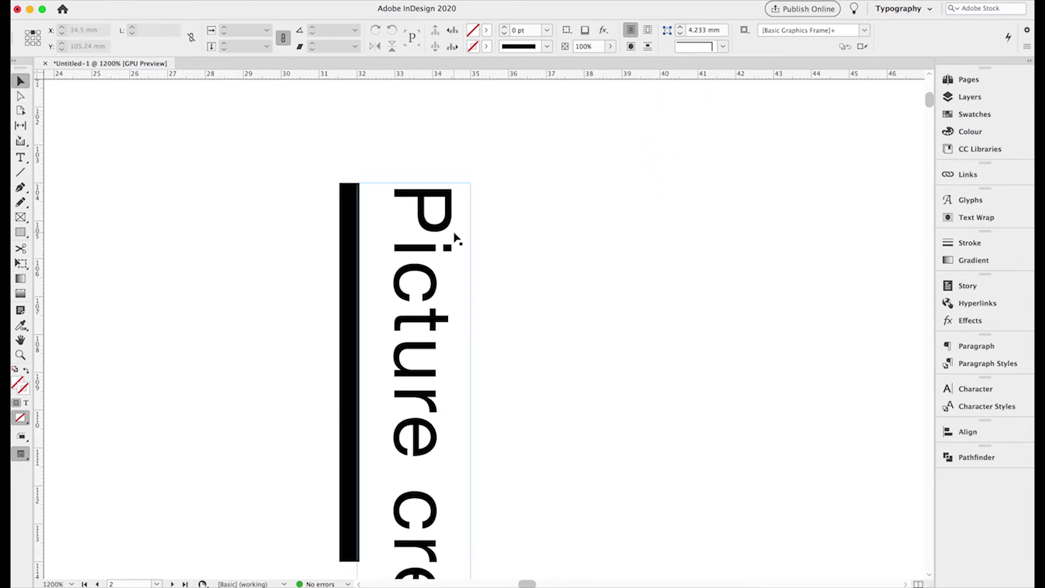
left_click_drag(419, 212, 419, 209)
left_click_drag(381, 77, 519, 183)
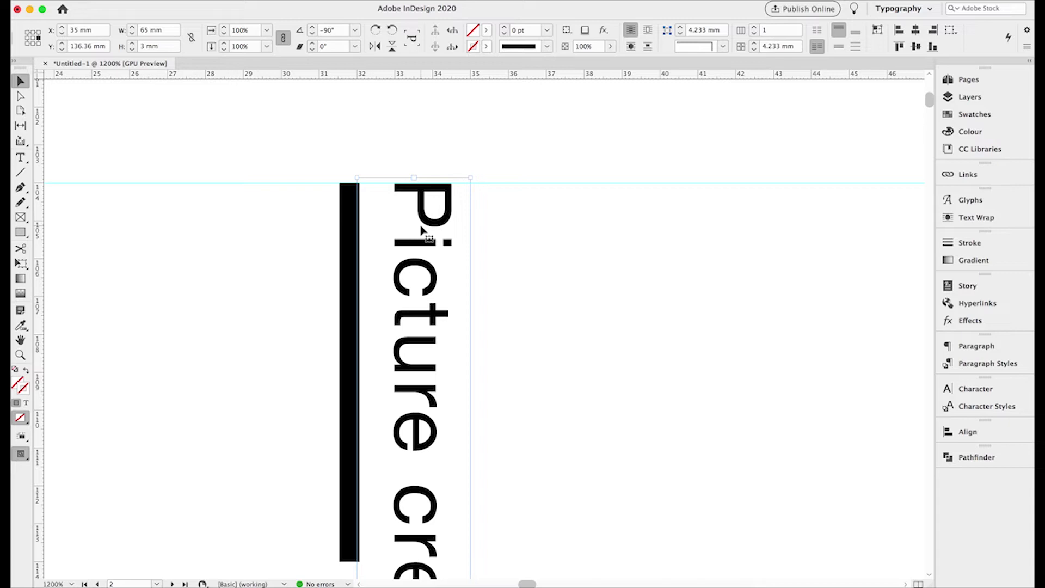
left_click_drag(423, 231, 423, 230)
- Check the caption's top edge alignment up close, then fit the page in the window
left_click(21, 355)
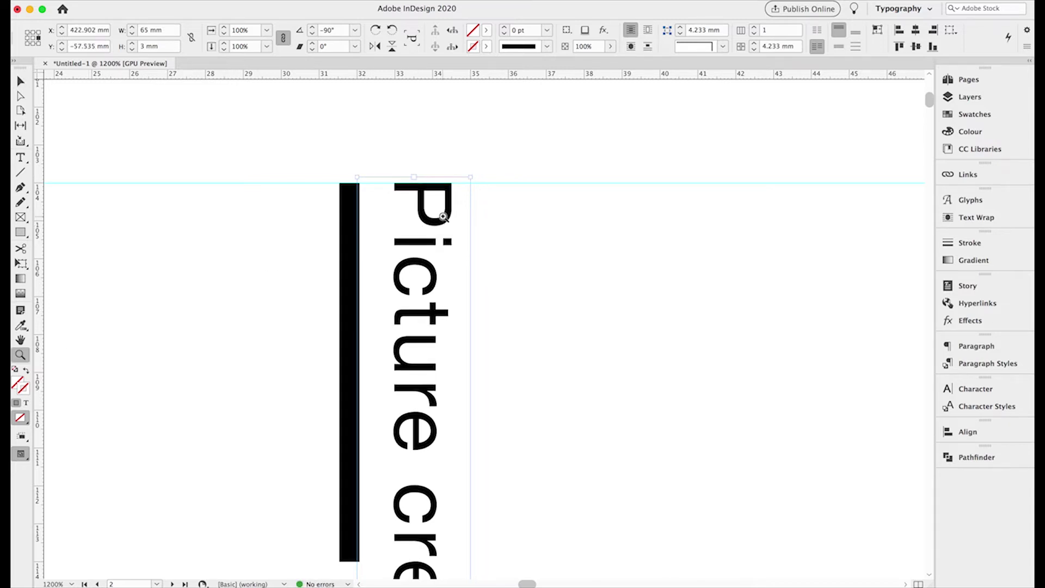
left_click(444, 216)
left_click(469, 275)
key("v")
left_click(172, 351)
key("super+0")
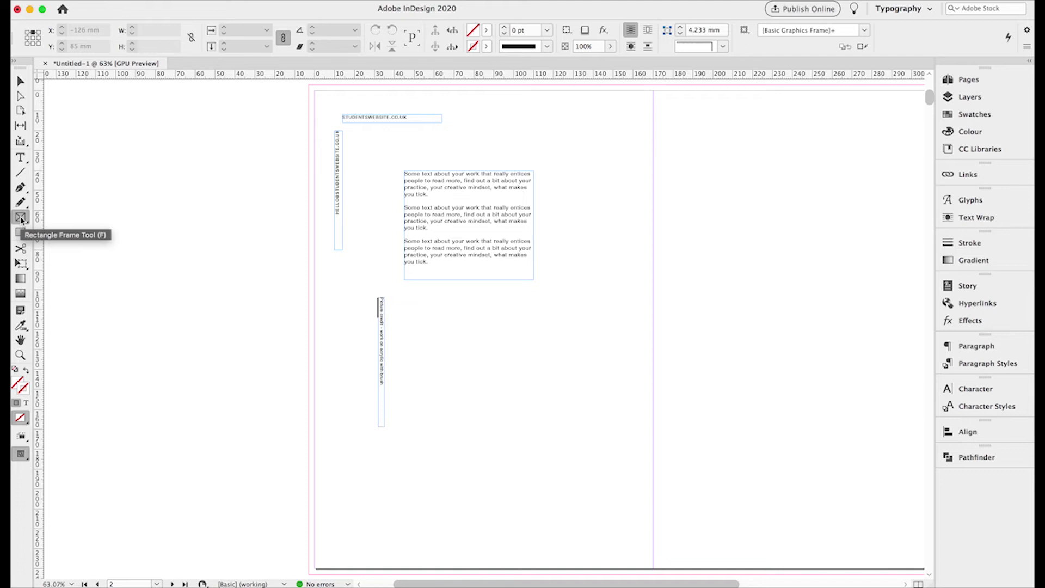
- Draw a 140 × 108 mm picture frame beside the vertical caption, with its top at Y 104 mm
left_click(20, 218)
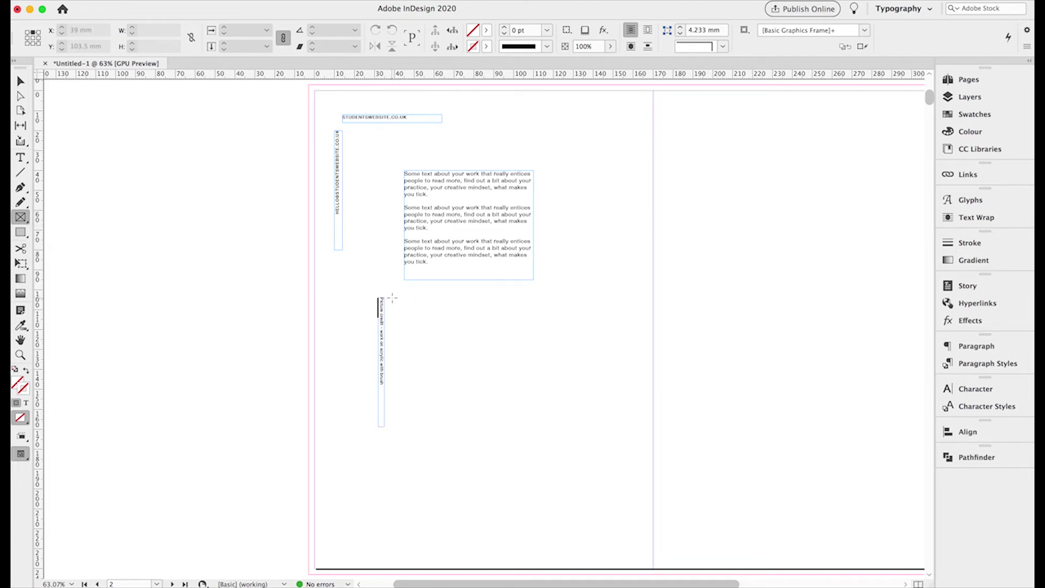
left_click_drag(392, 296, 681, 530)
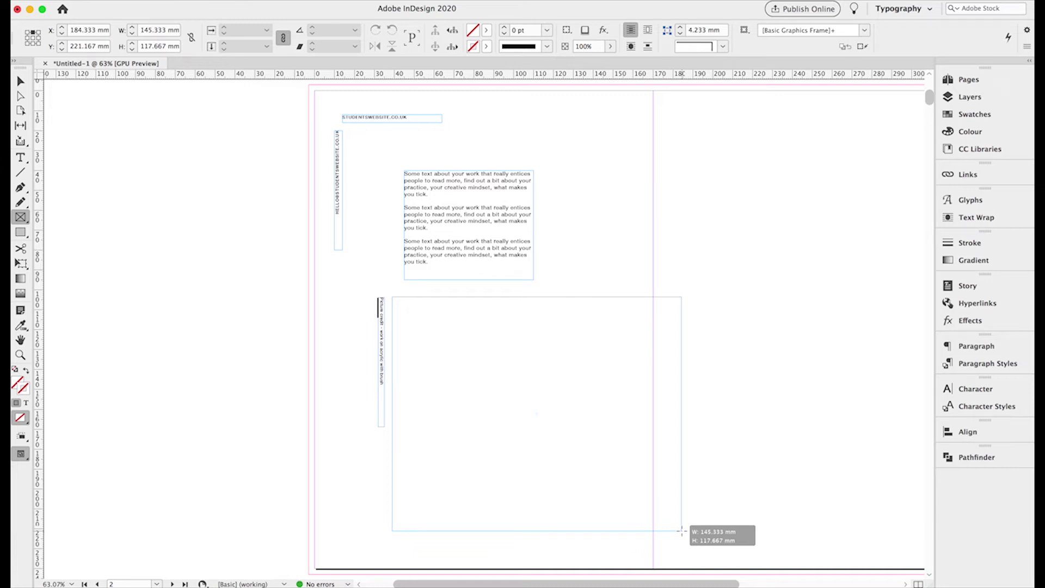
left_click_drag(680, 530, 671, 511)
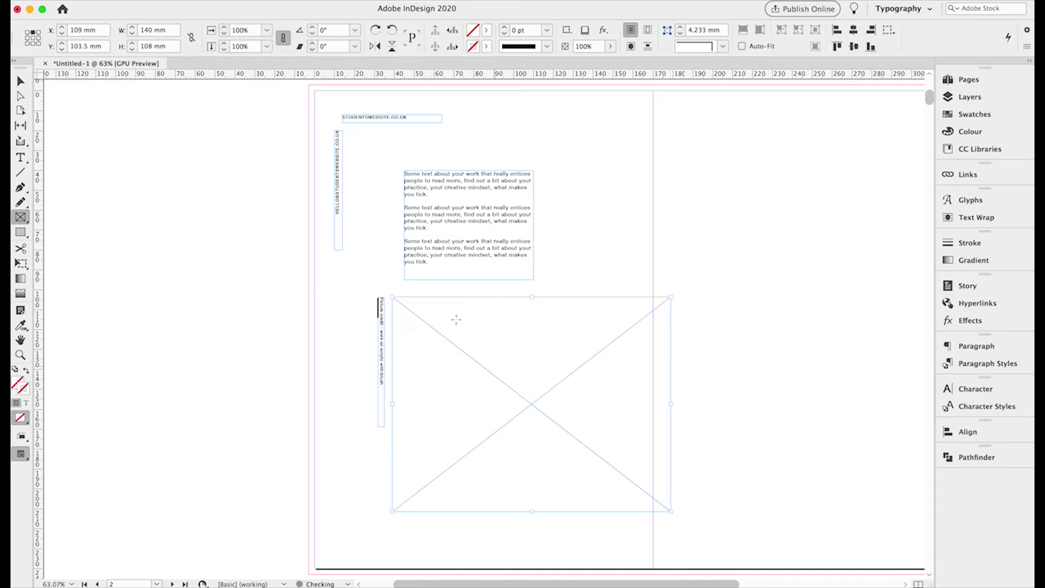
left_click(22, 83)
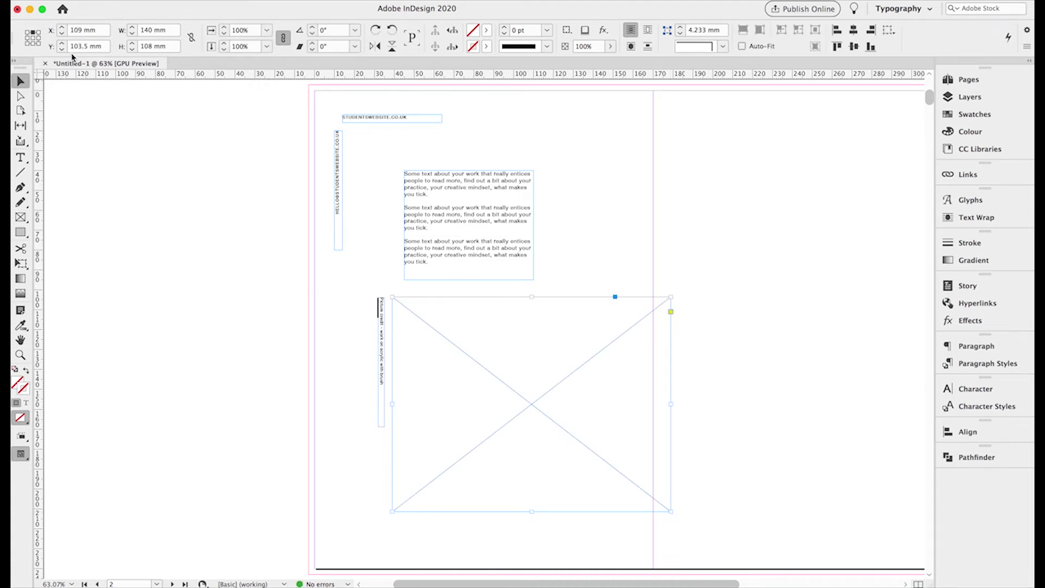
left_click(63, 44)
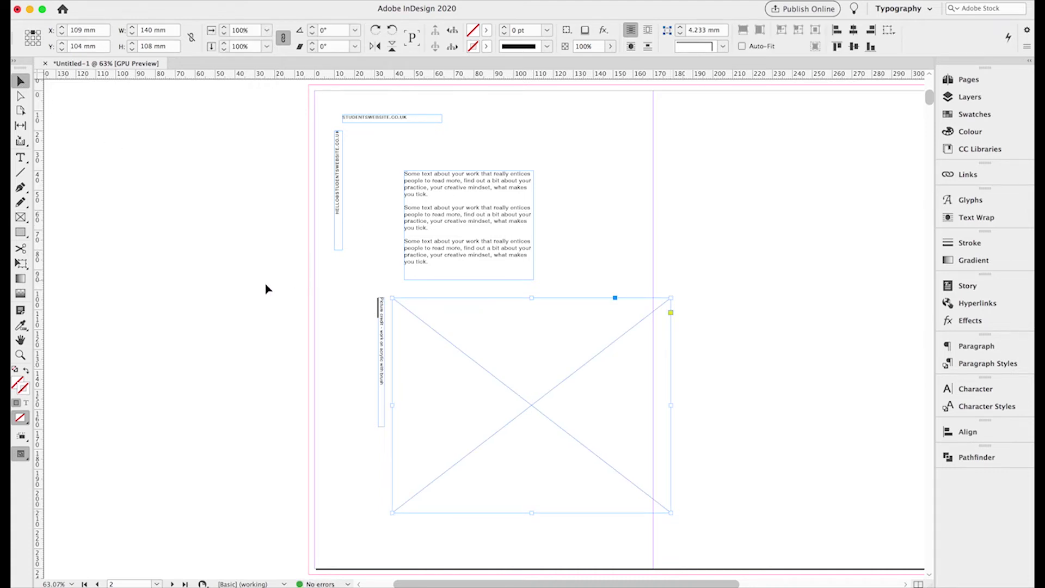
left_click(366, 322)
left_click(454, 352)
- Place image_00210.jpg from the catalogue folder into the new frame
key("super+d")
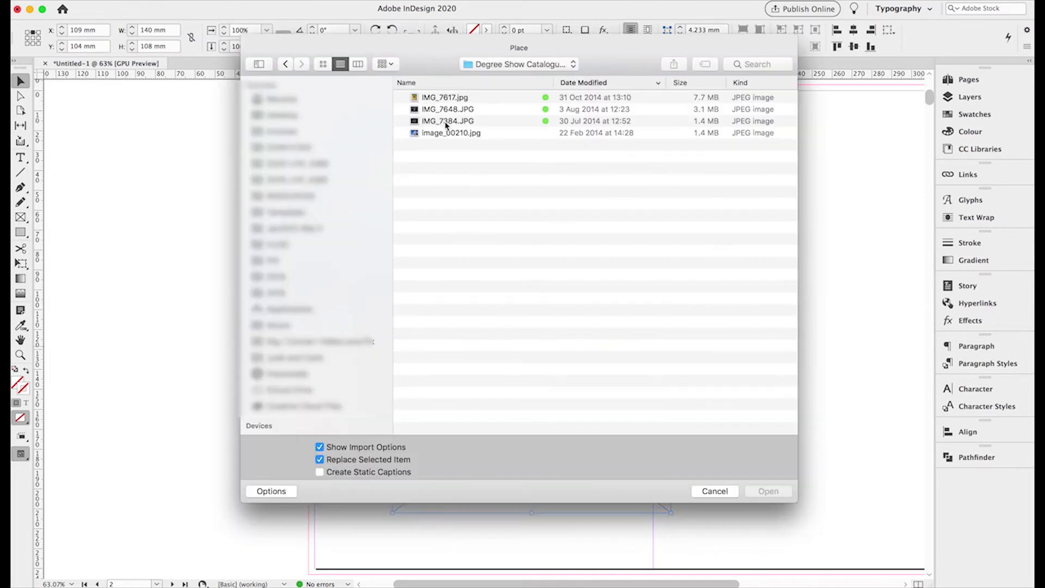
left_click(437, 97)
left_click(450, 133)
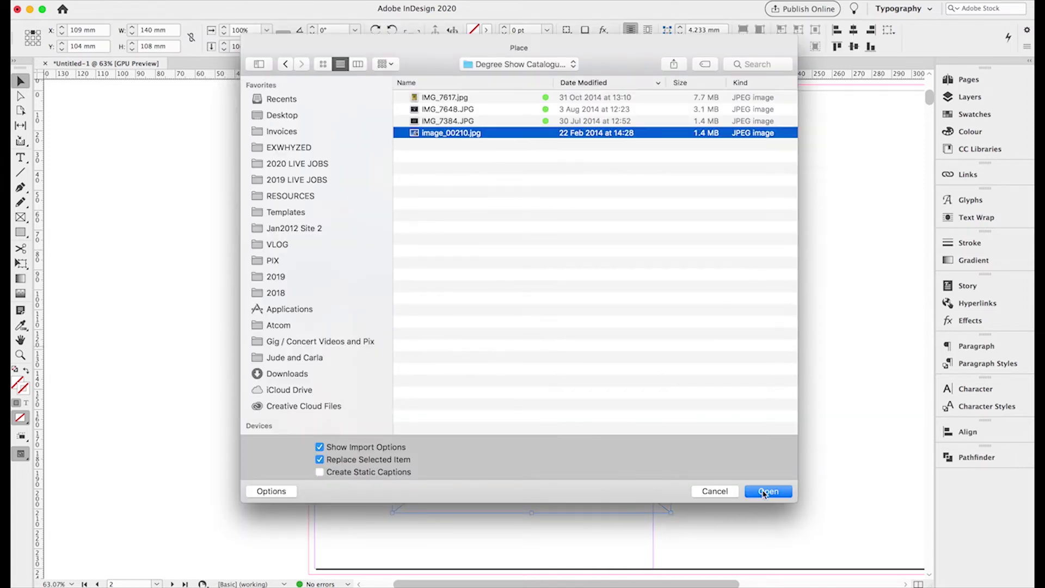
left_click(767, 491)
left_click(666, 437)
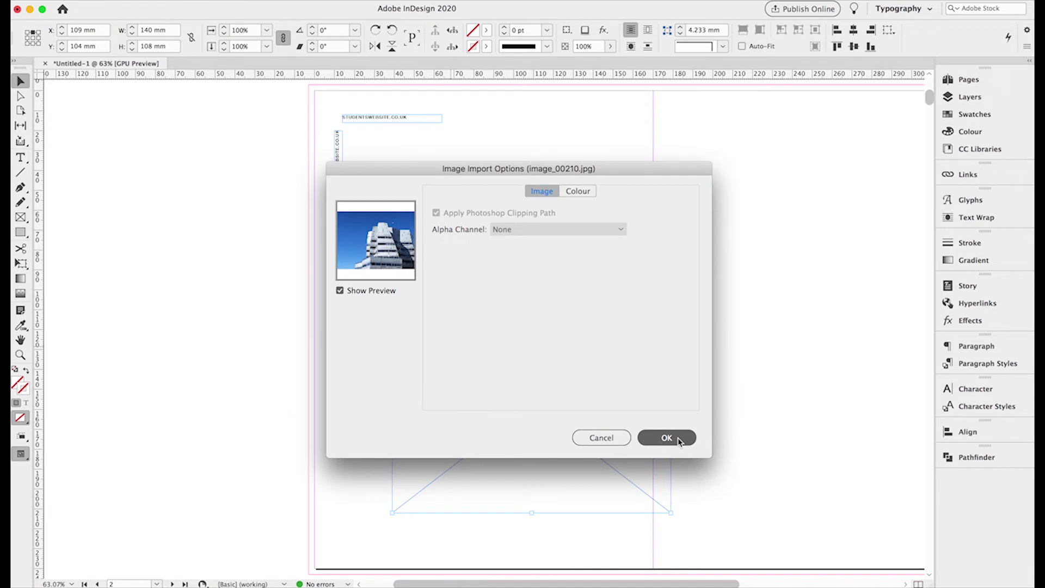
- Shrink the placed photo around its centre to about 10%
left_click(20, 96)
left_click(454, 324)
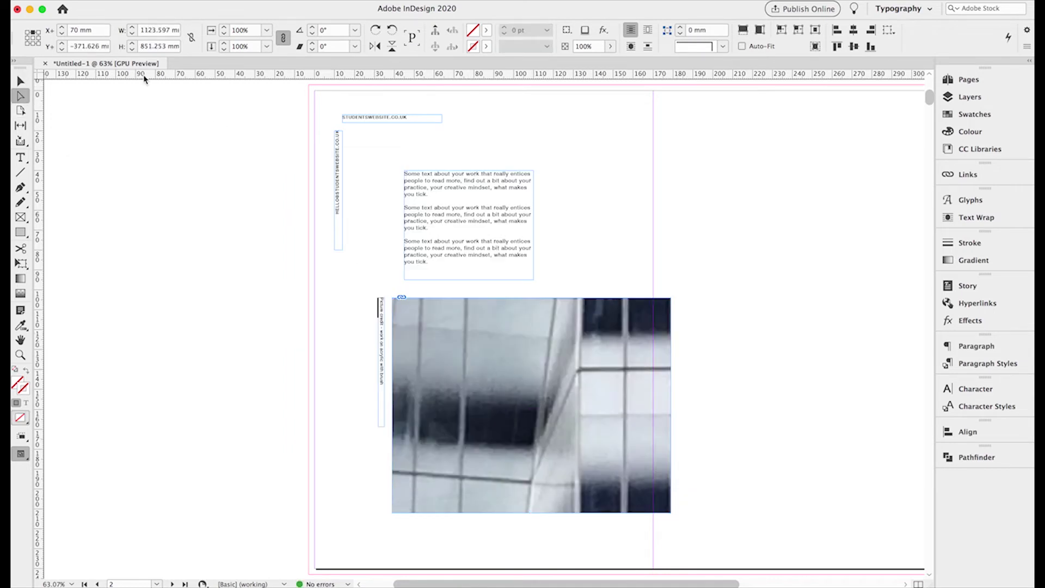
left_click(33, 39)
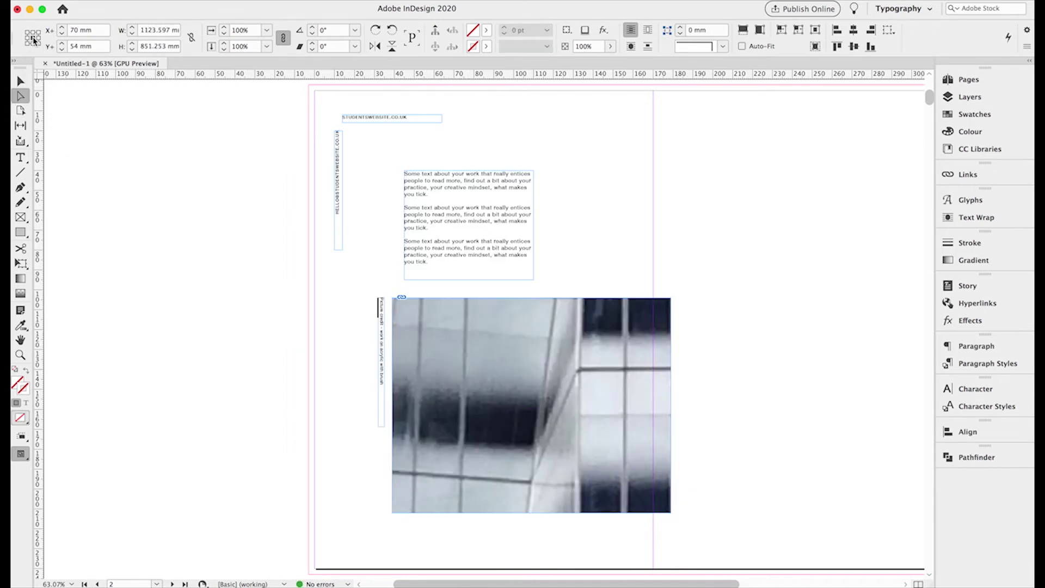
left_click(224, 34)
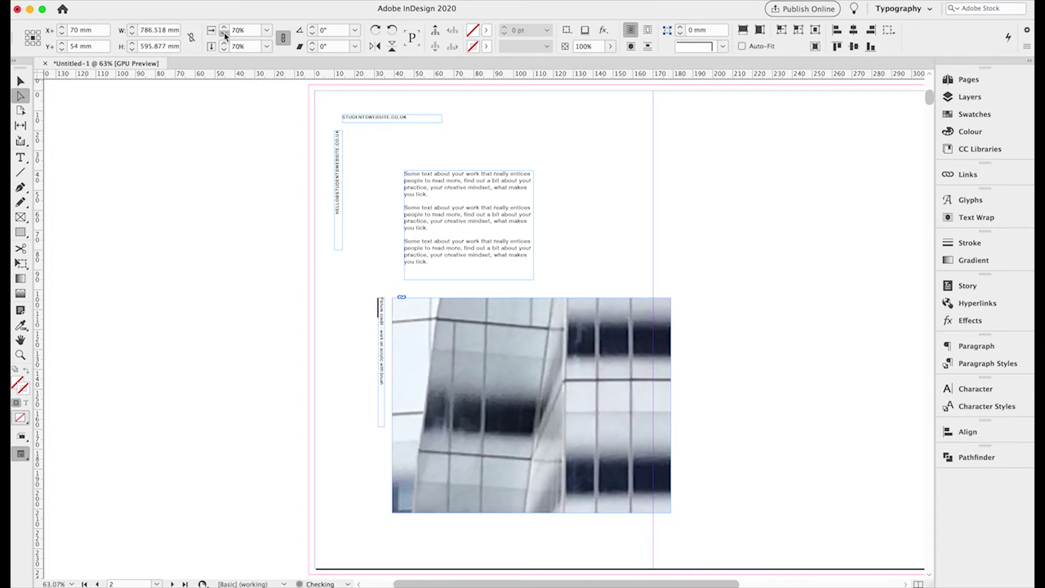
left_click(224, 34)
left_click(224, 34)
left_click(225, 34)
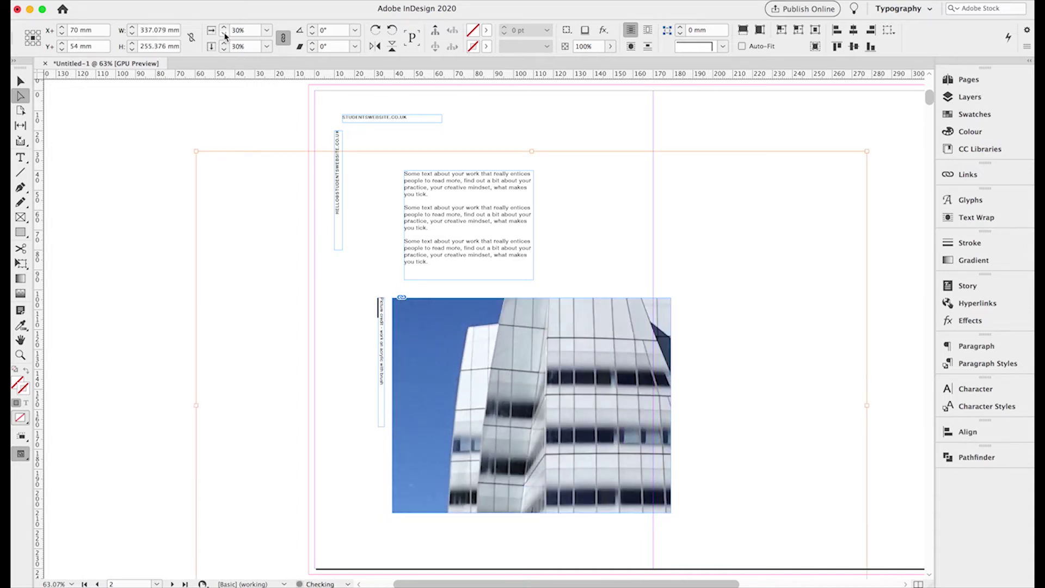
left_click(224, 34)
left_click(224, 35)
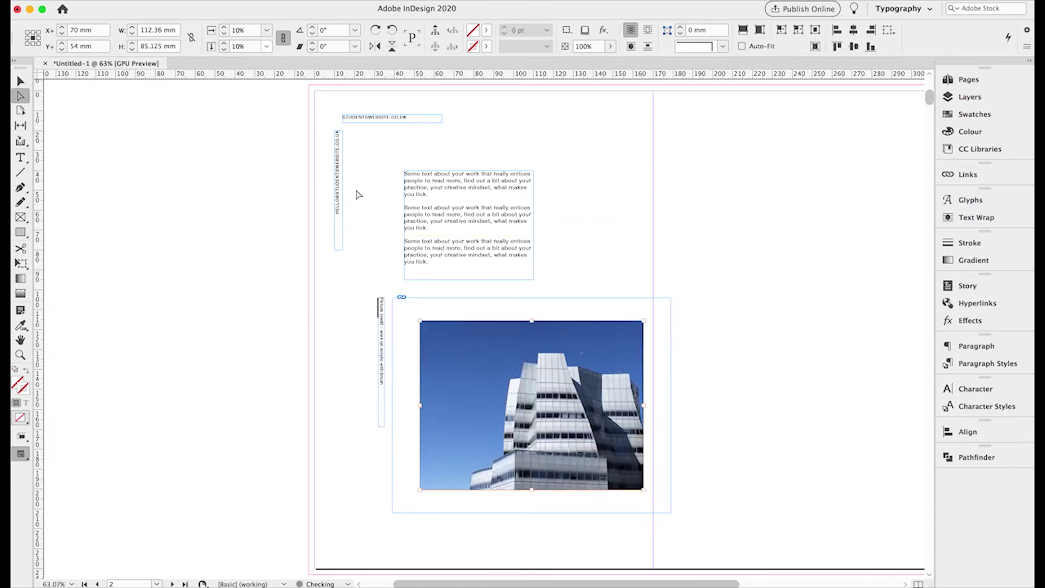
- Enlarge the photo by its corners until it fills the whole frame
left_click_drag(419, 322, 385, 294)
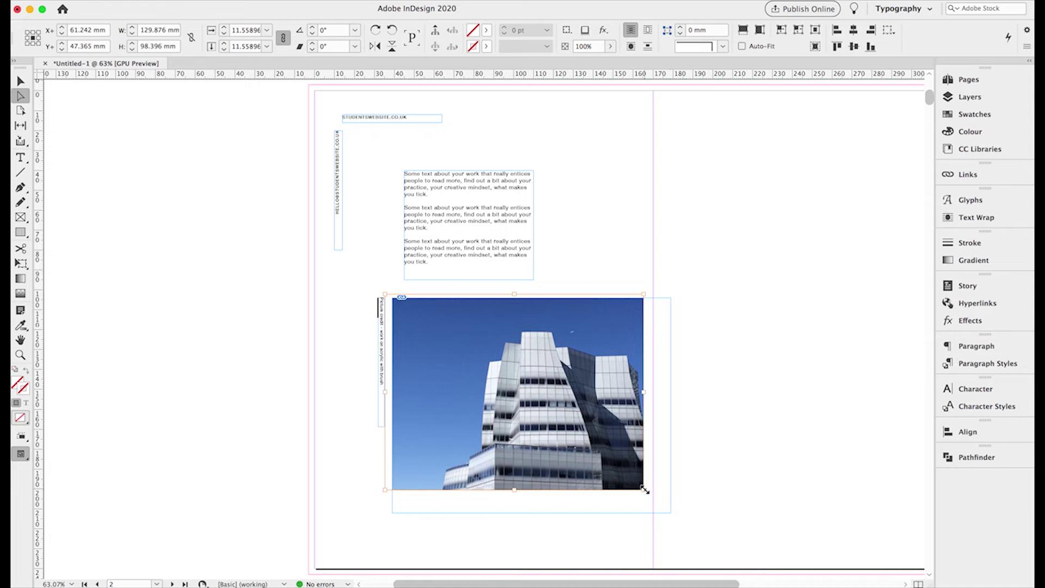
left_click_drag(644, 489, 678, 511)
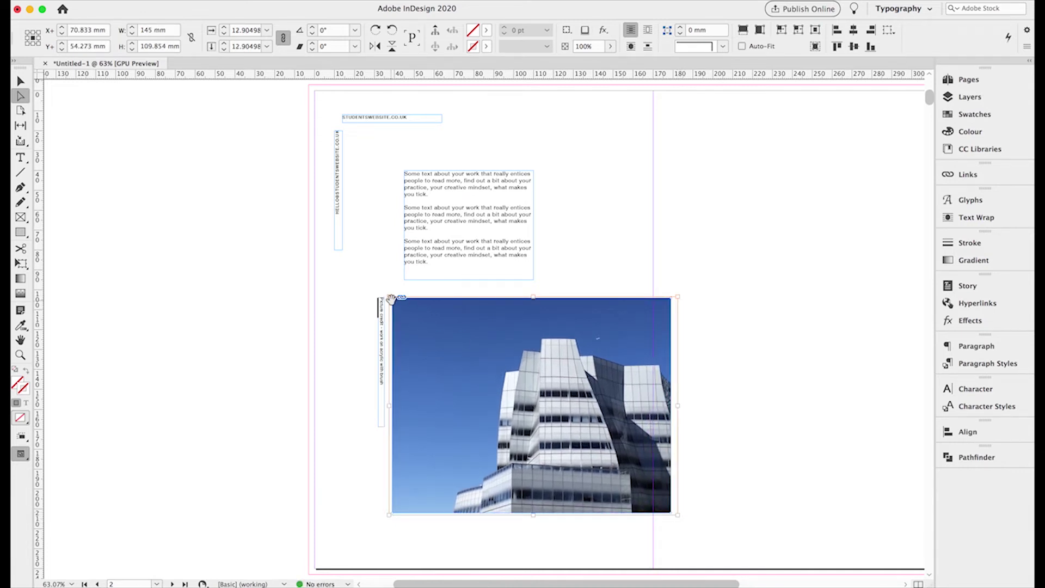
left_click_drag(388, 298, 383, 294)
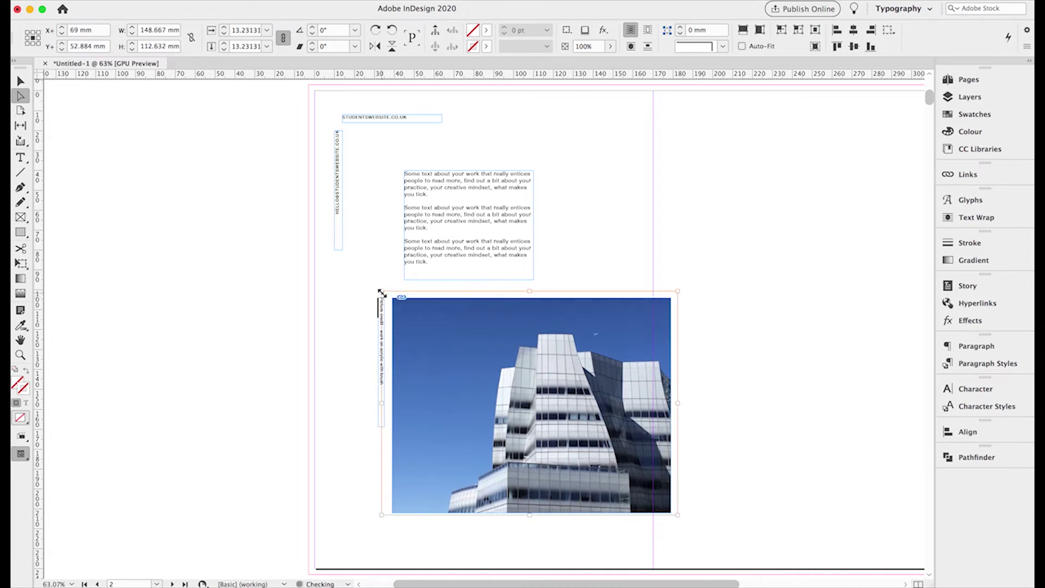
left_click(20, 81)
left_click(174, 271)
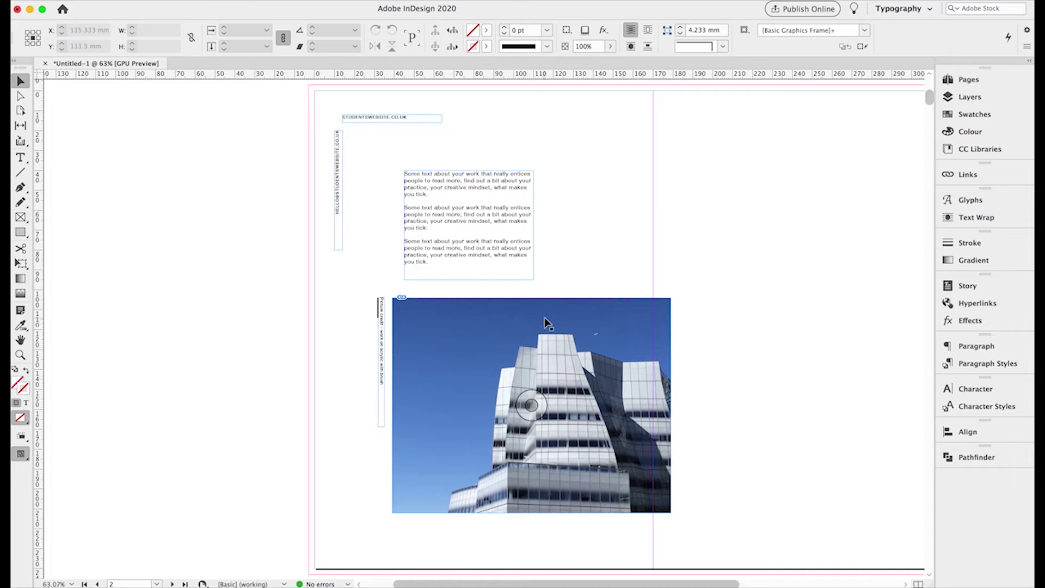
- Paste a copy of the building photo and position it at the top of the right-hand page
left_click(661, 344)
scroll(661, 344, "right", 2)
scroll(662, 349, "right", 10)
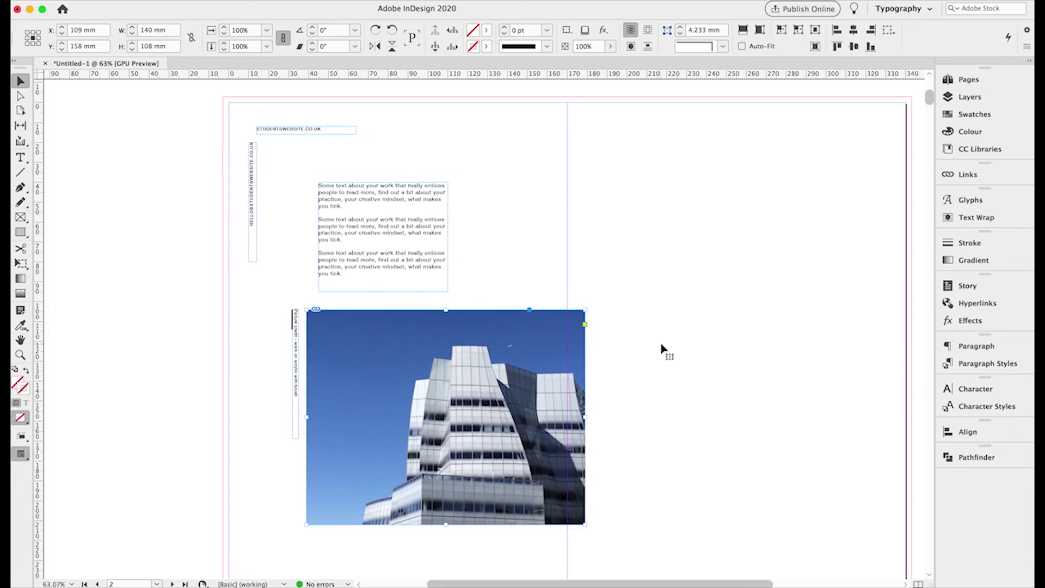
scroll(662, 350, "right", 2)
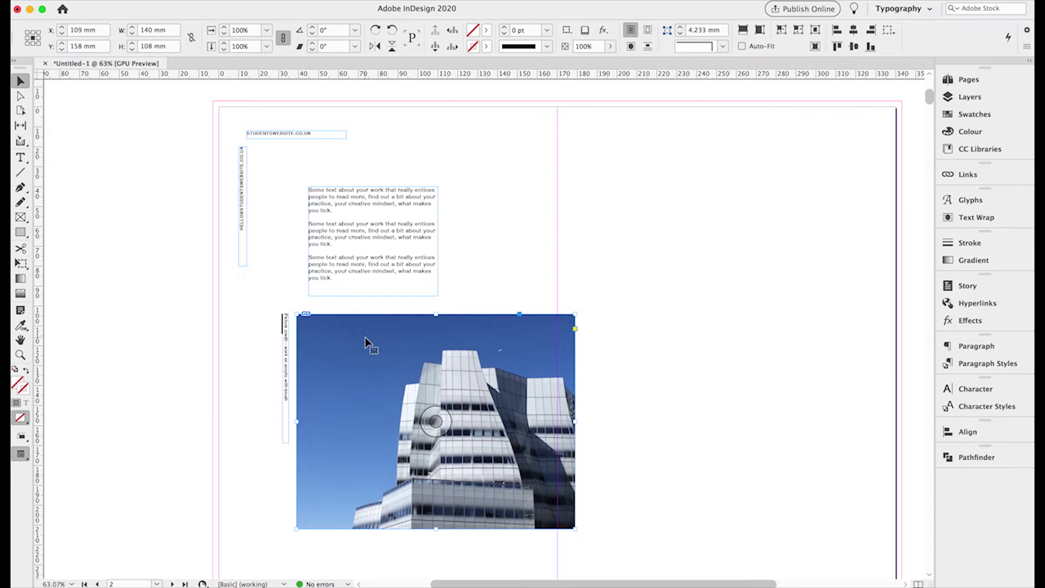
key("super+v")
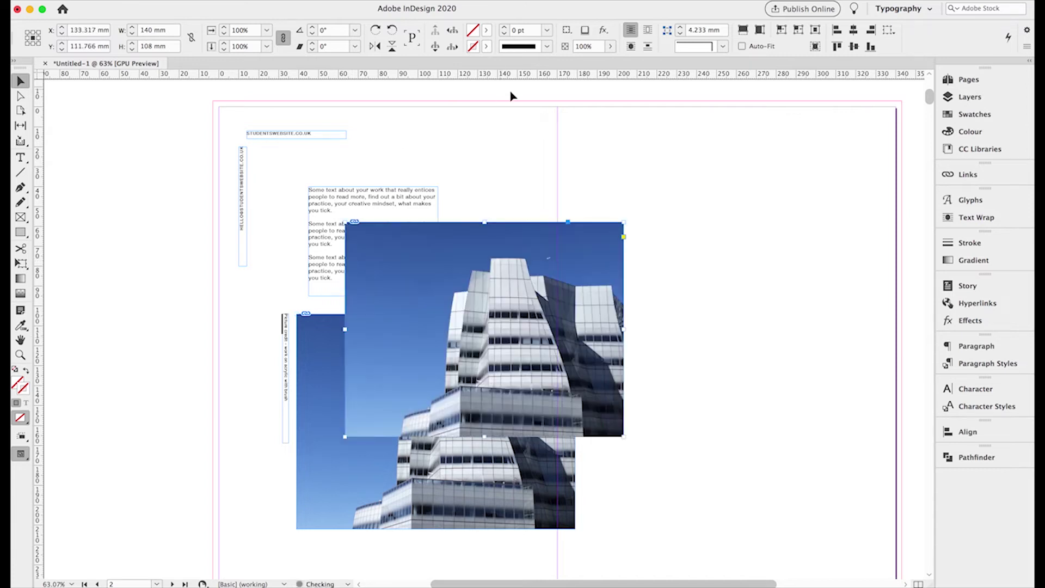
left_click_drag(410, 264, 557, 141)
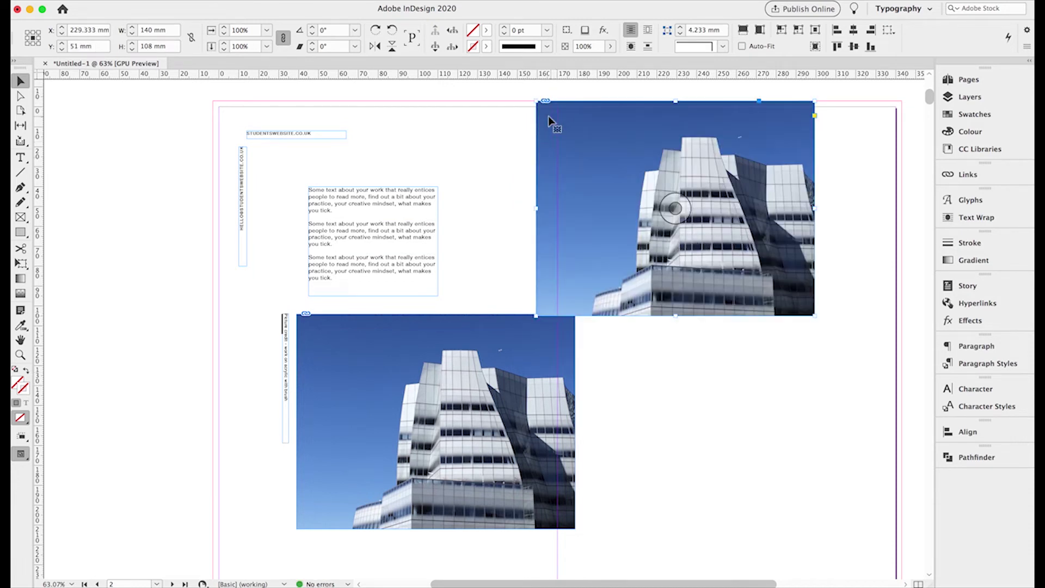
left_click_drag(596, 192, 571, 188)
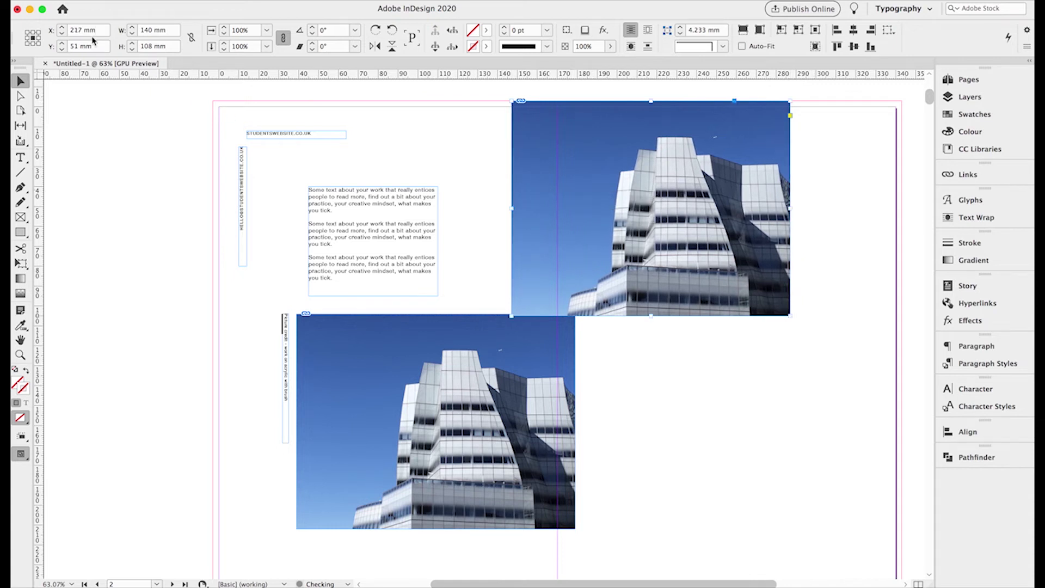
left_click(62, 35)
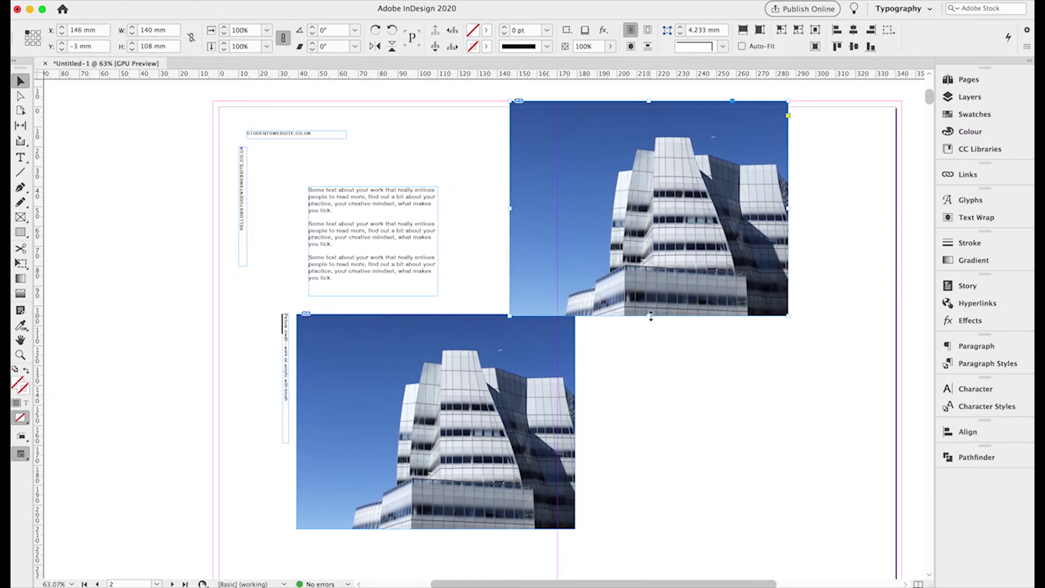
- Shorten the copied photo frame to 90 mm high
left_click_drag(651, 316, 446, 264)
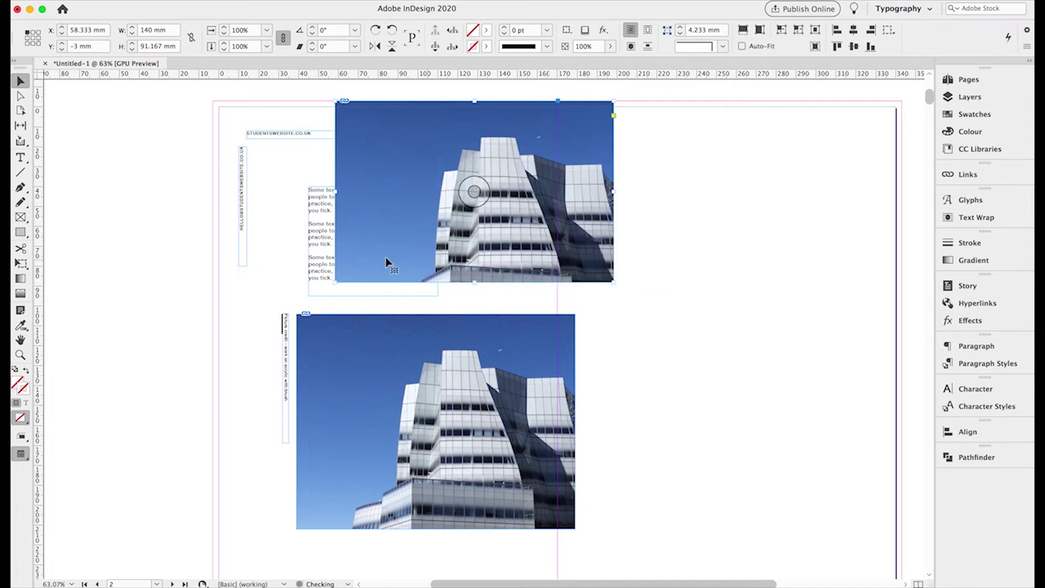
left_click_drag(473, 282, 473, 279)
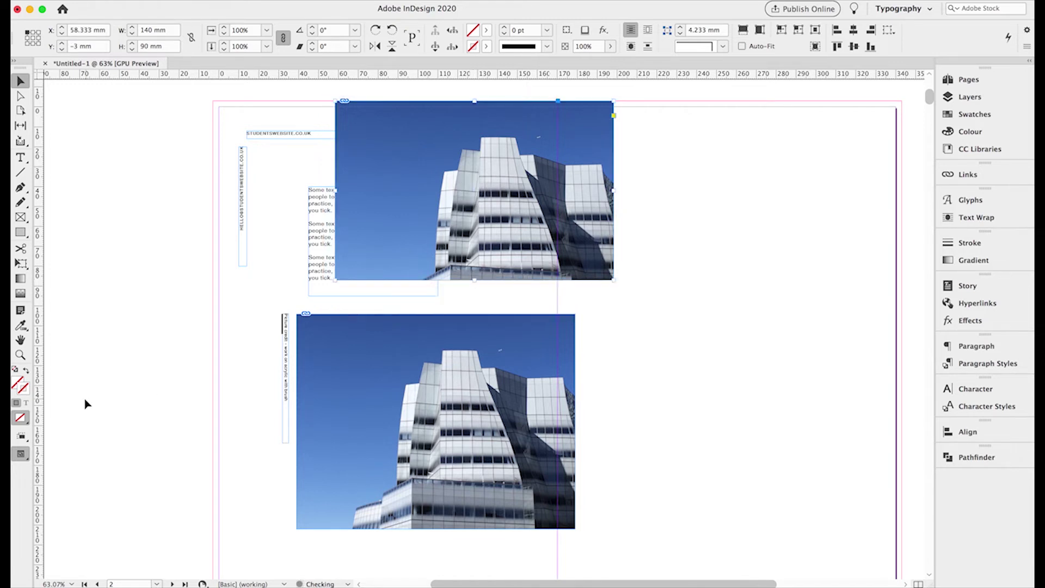
left_click(20, 354)
- Adjust the top photo frame's lower-left corner and restore its width to 140 mm
left_click(349, 285)
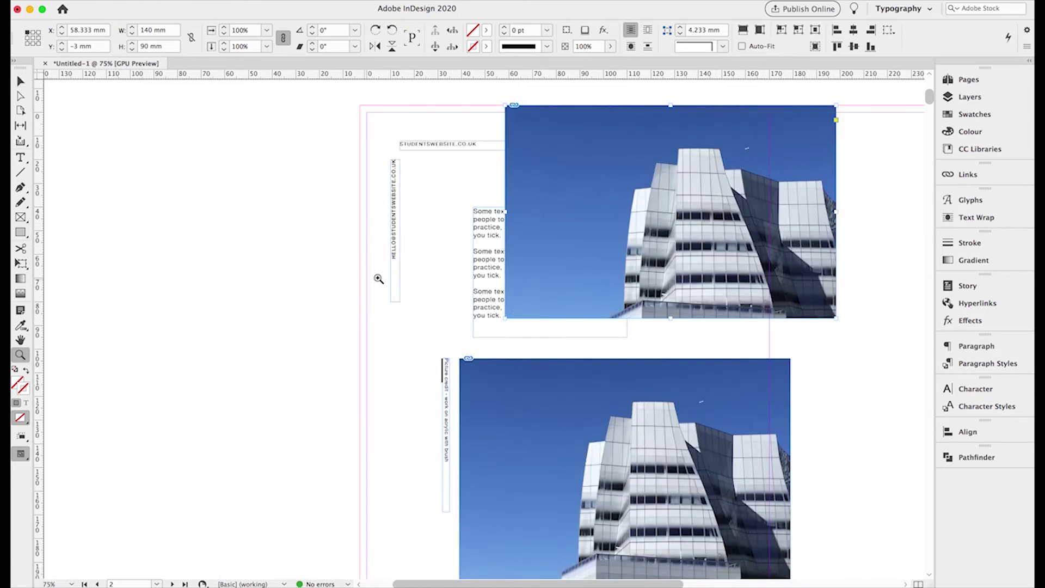
left_click(516, 319)
left_click(506, 327)
left_click(454, 342)
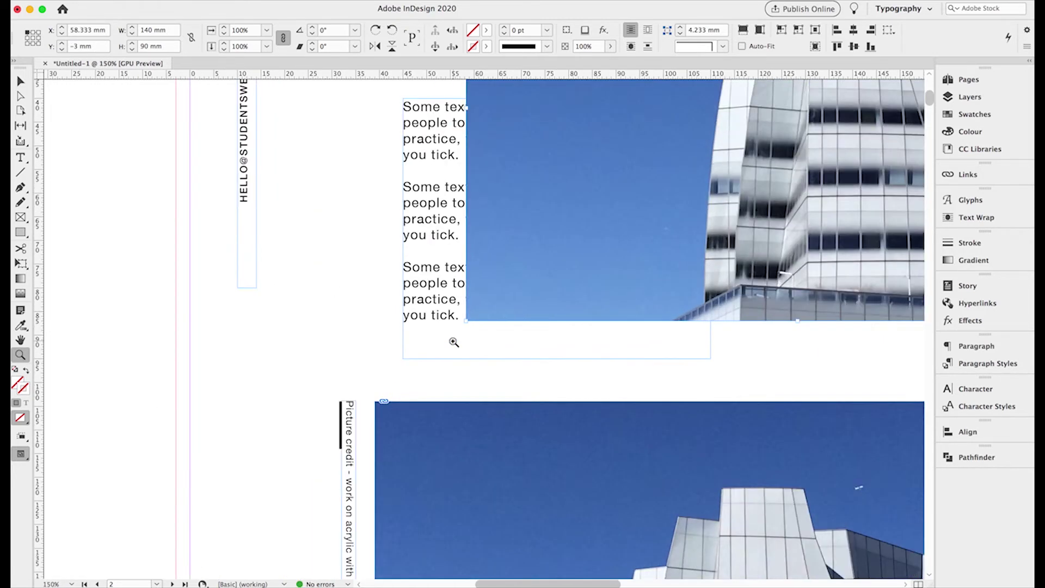
left_click(517, 321)
left_click(497, 331)
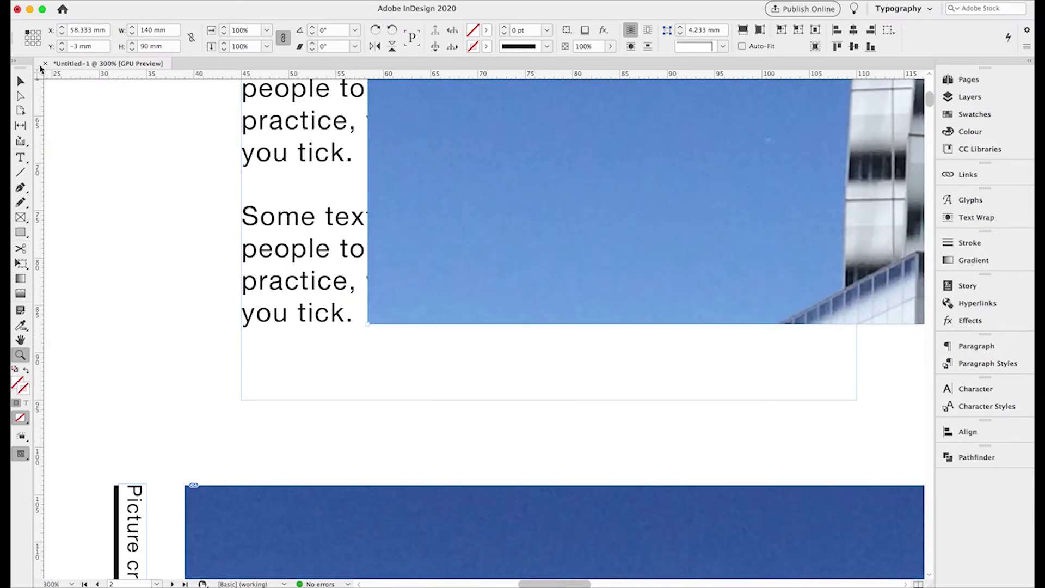
left_click(22, 80)
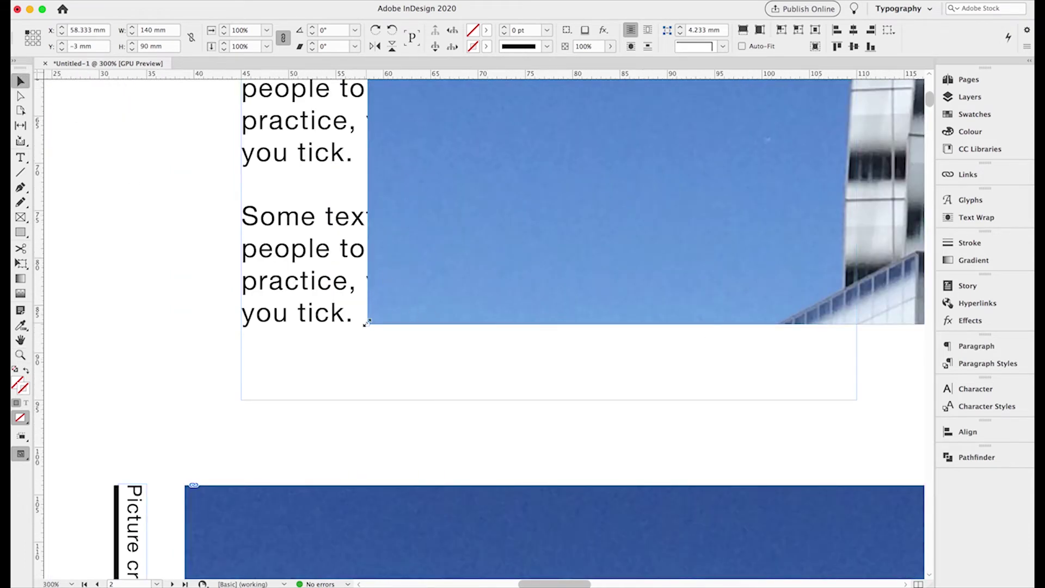
left_click_drag(366, 324, 366, 323)
left_click(132, 36)
- Move the top photo frame to X 148 mm and narrow it to 100 mm wide
key("super+0")
left_click_drag(593, 206, 669, 218)
left_click(63, 34)
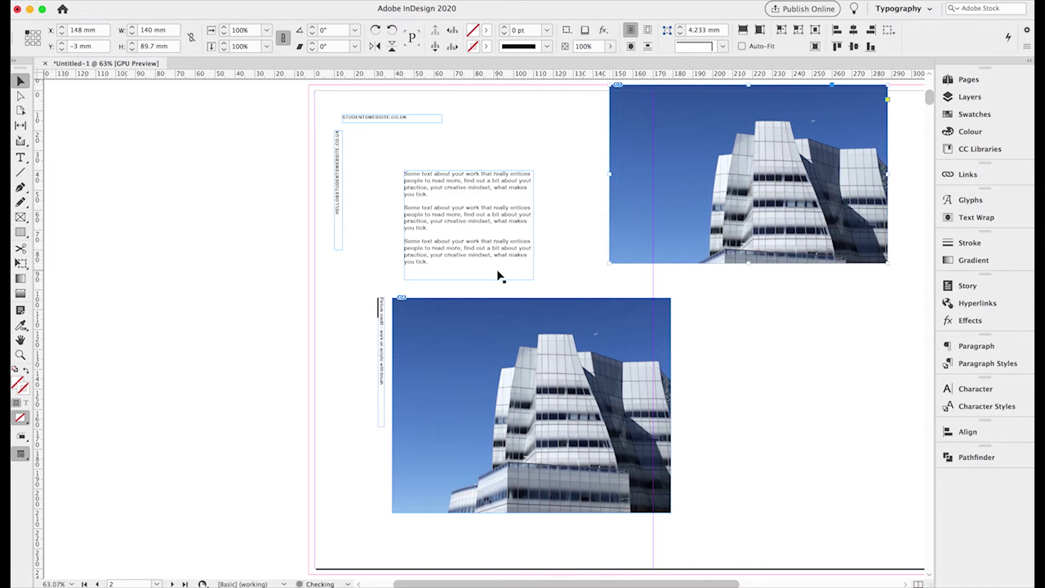
scroll(495, 276, "right", 5)
scroll(495, 276, "up", 2)
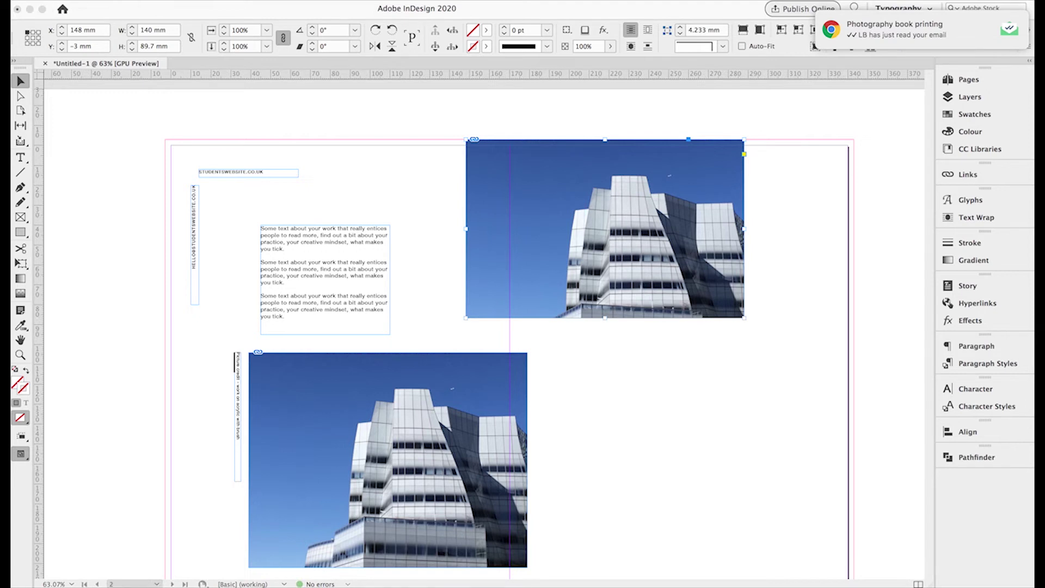
left_click(746, 233)
left_click_drag(745, 232, 664, 230)
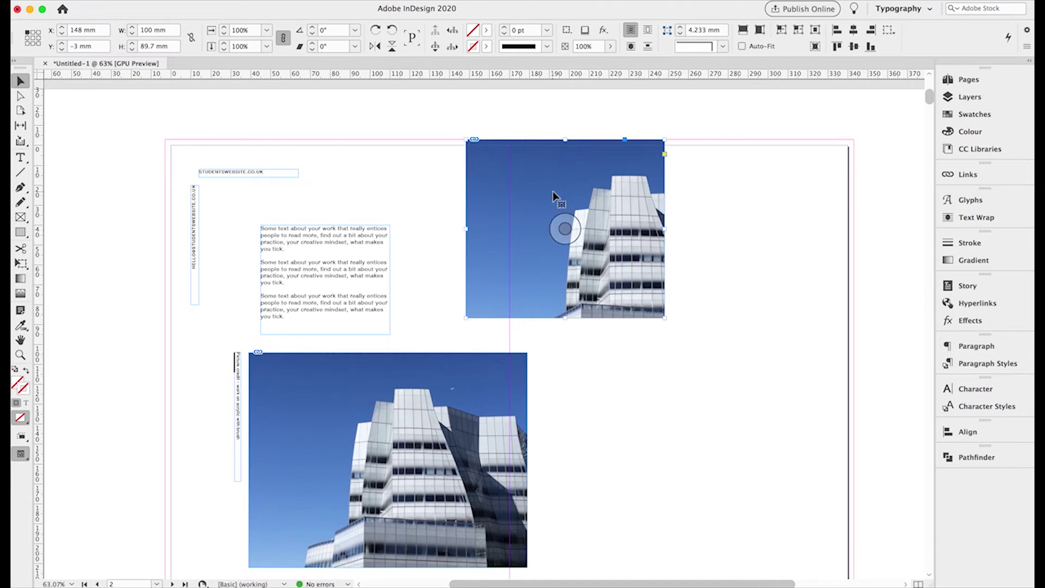
key("super+d")
- Replace the top frame's photo with IMG_7617.jpg, accepting the import options
left_click(444, 98)
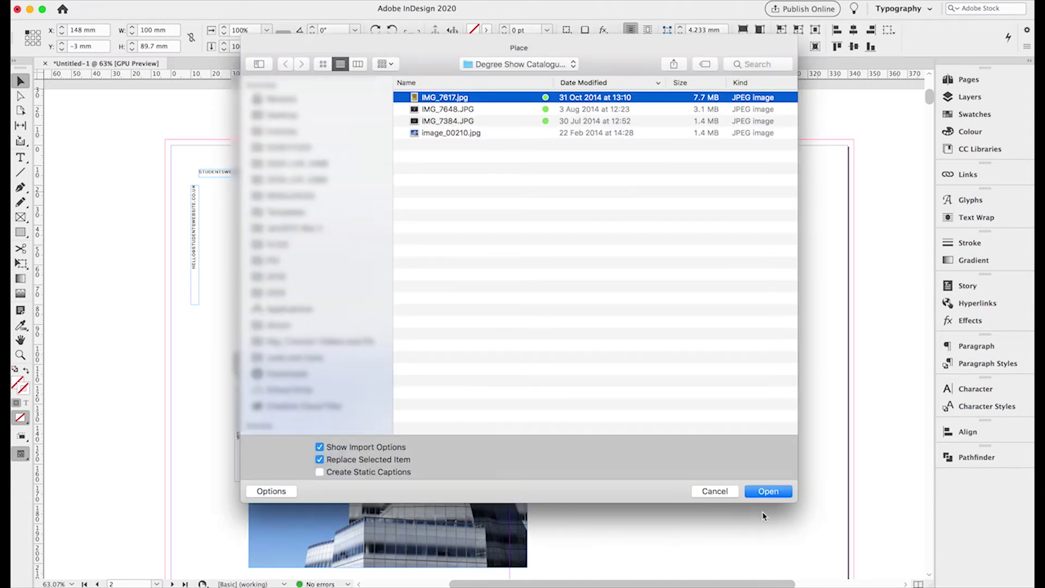
left_click(768, 492)
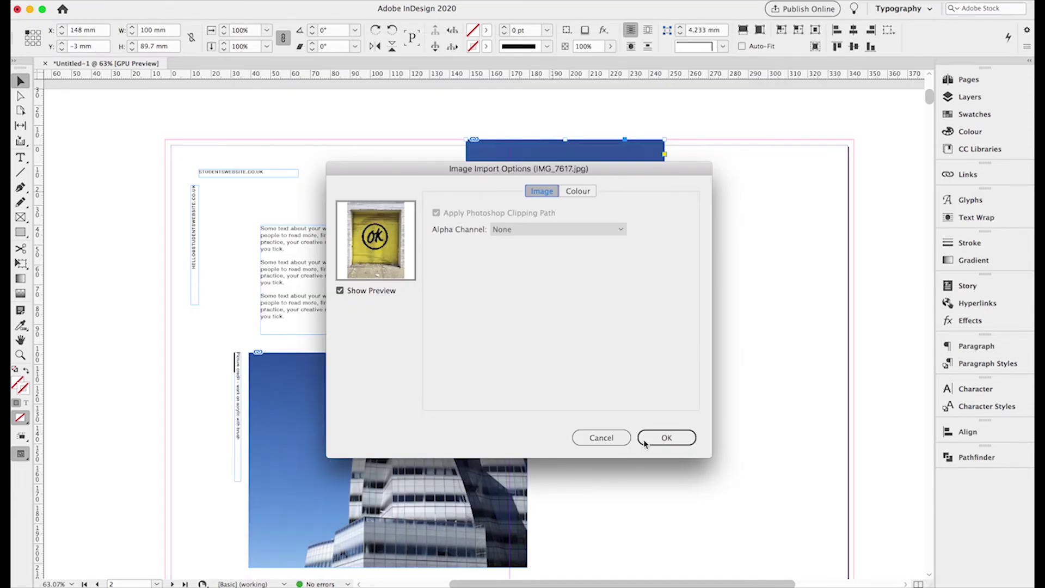
left_click(578, 191)
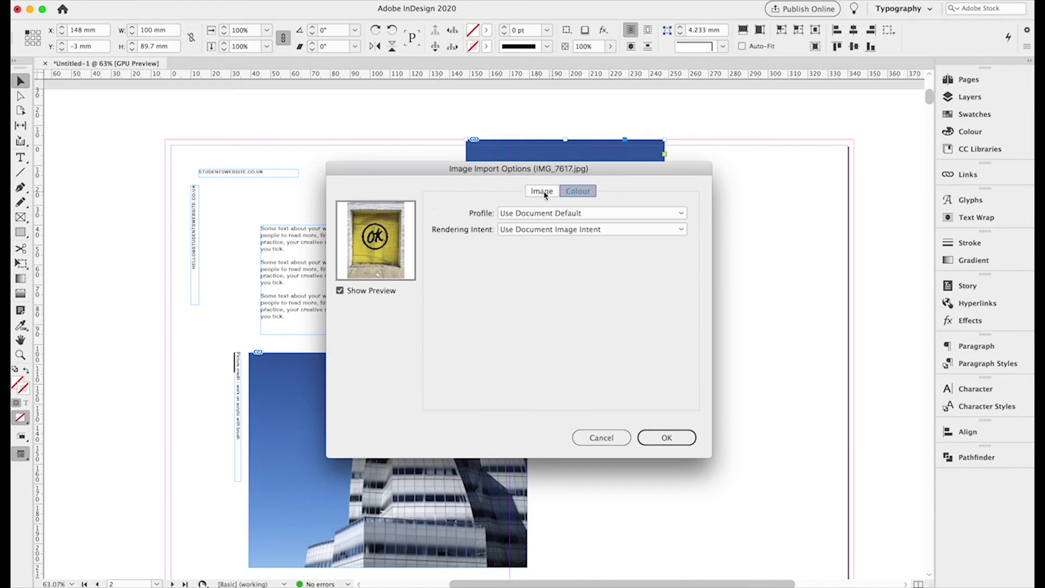
left_click(540, 192)
left_click(661, 437)
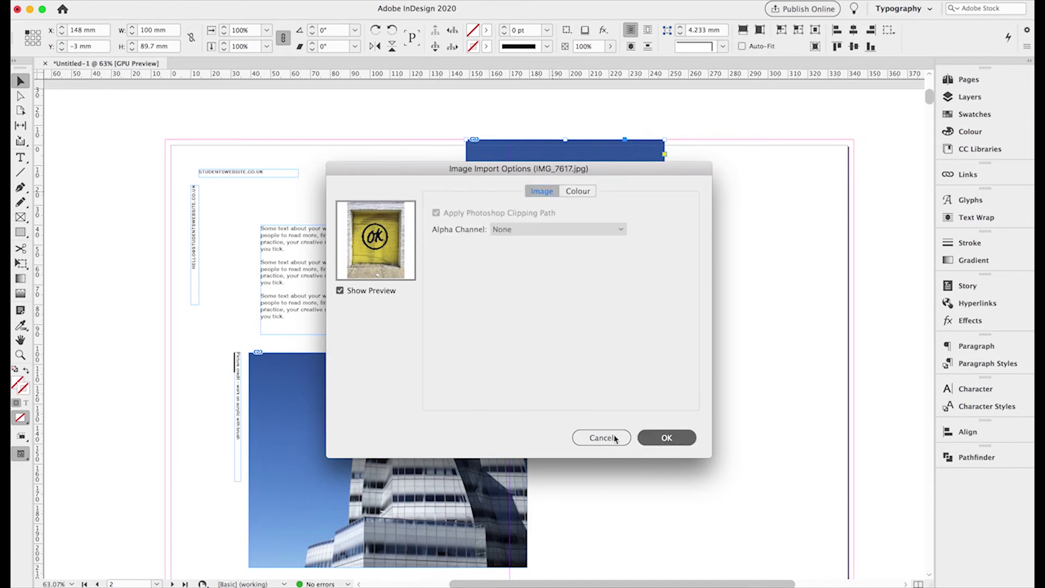
- Scale the OK image to 20% around its centre inside the frame
left_click(20, 96)
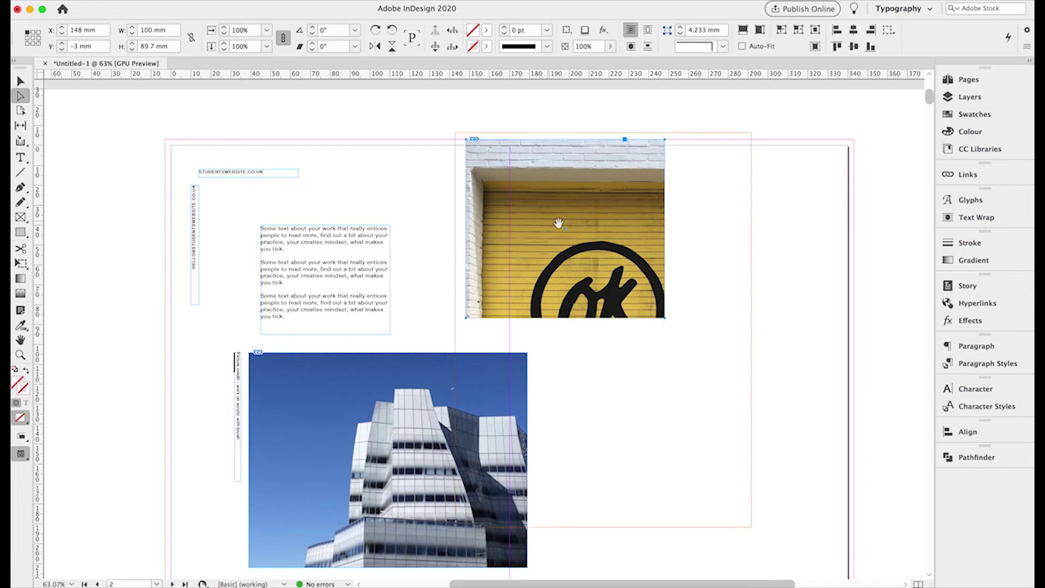
left_click(560, 223)
left_click_drag(751, 527, 666, 367)
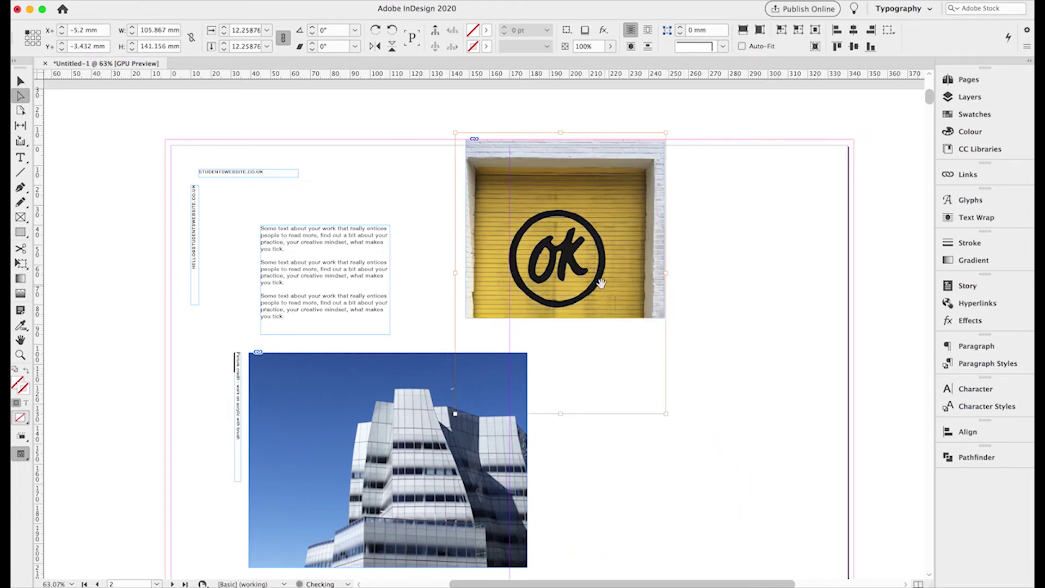
left_click_drag(575, 270, 580, 248)
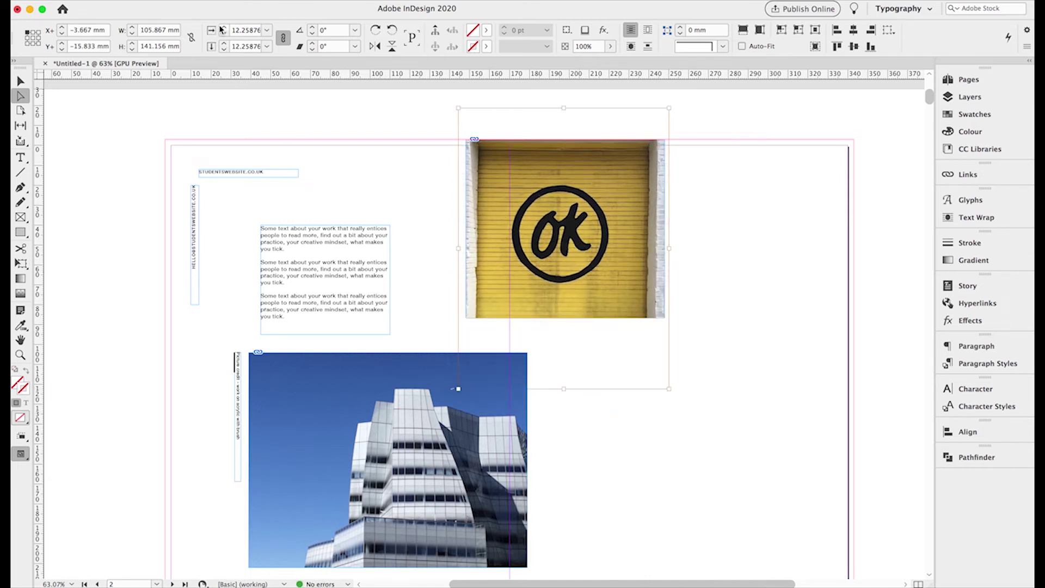
left_click(33, 38)
type("20")
key("Return")
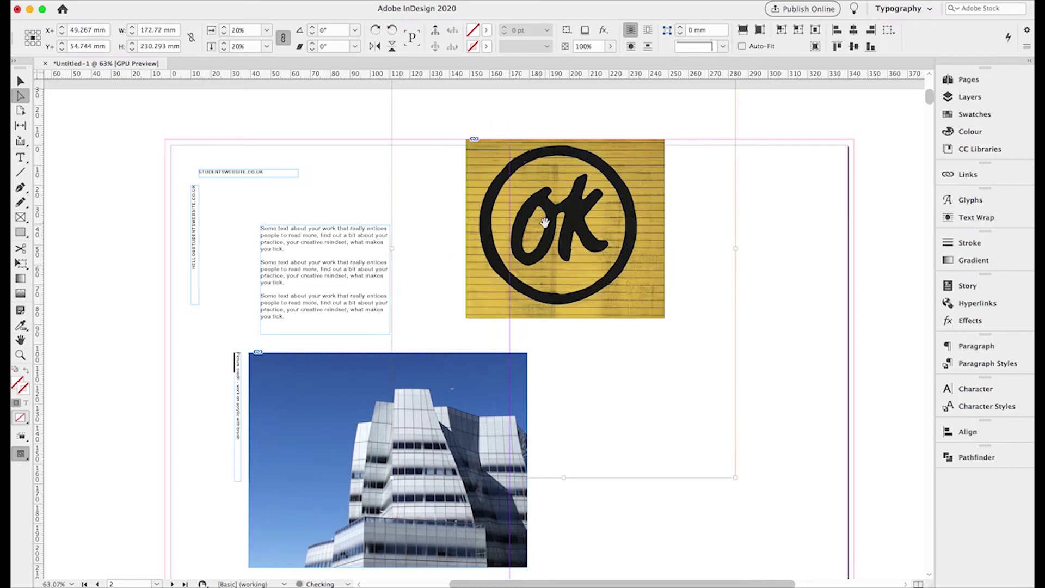
- Resize the OK image to 132 × 176 mm and move it so the circle is centred
left_click_drag(545, 222, 548, 226)
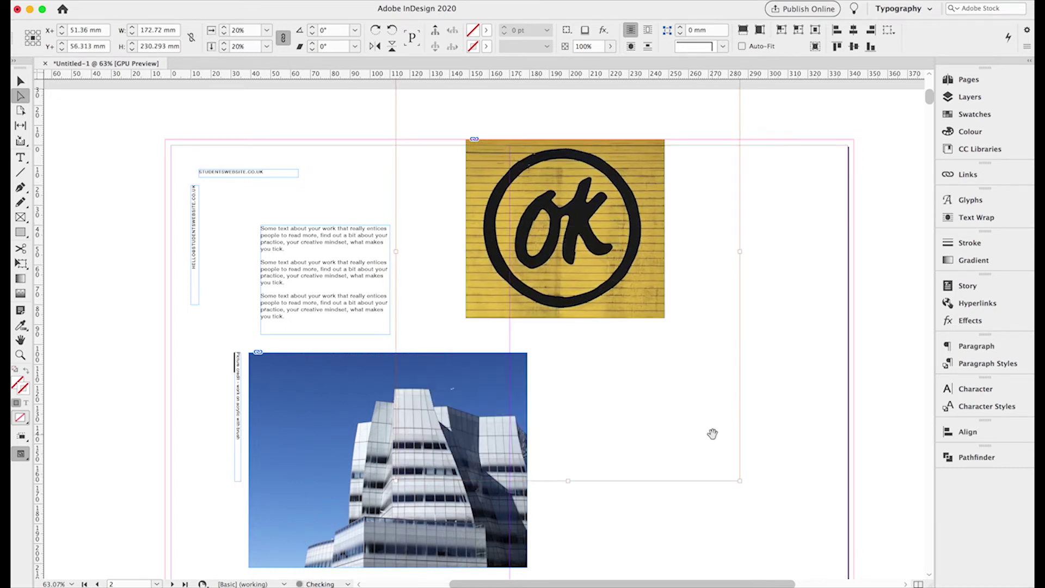
left_click_drag(741, 481, 694, 421)
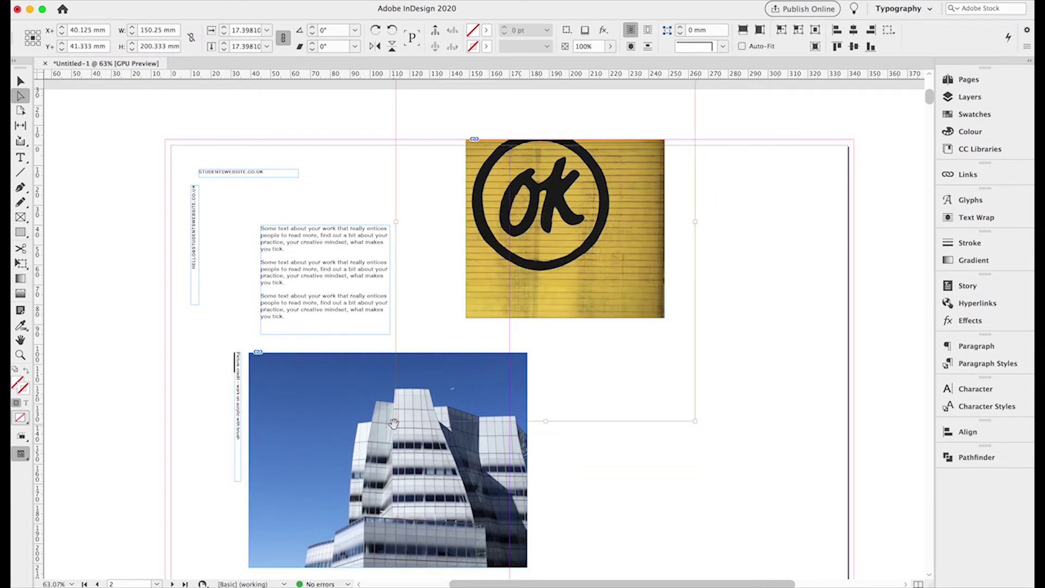
left_click_drag(396, 422, 432, 373)
left_click_drag(559, 238, 563, 289)
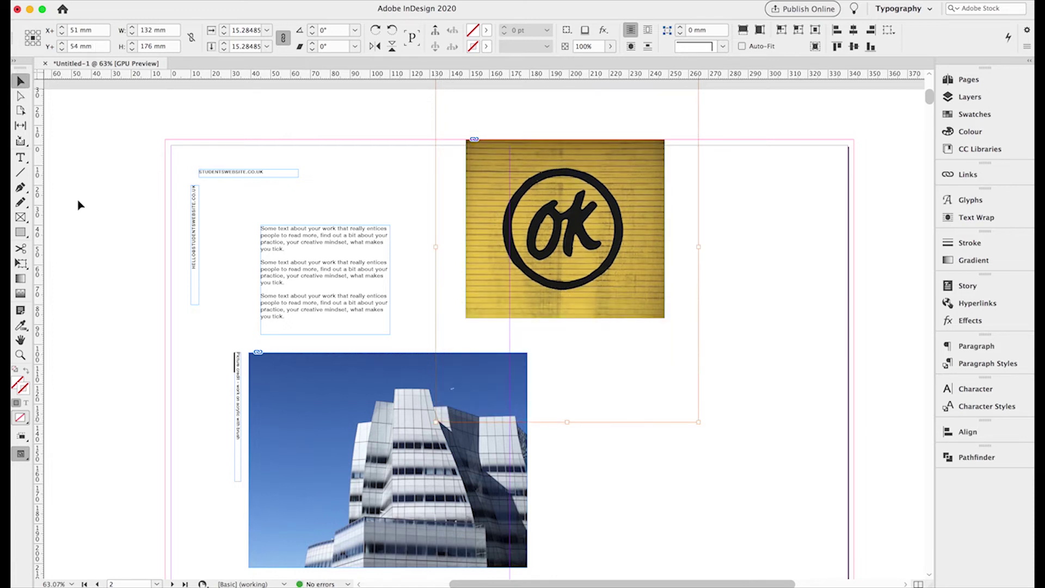
left_click(219, 352)
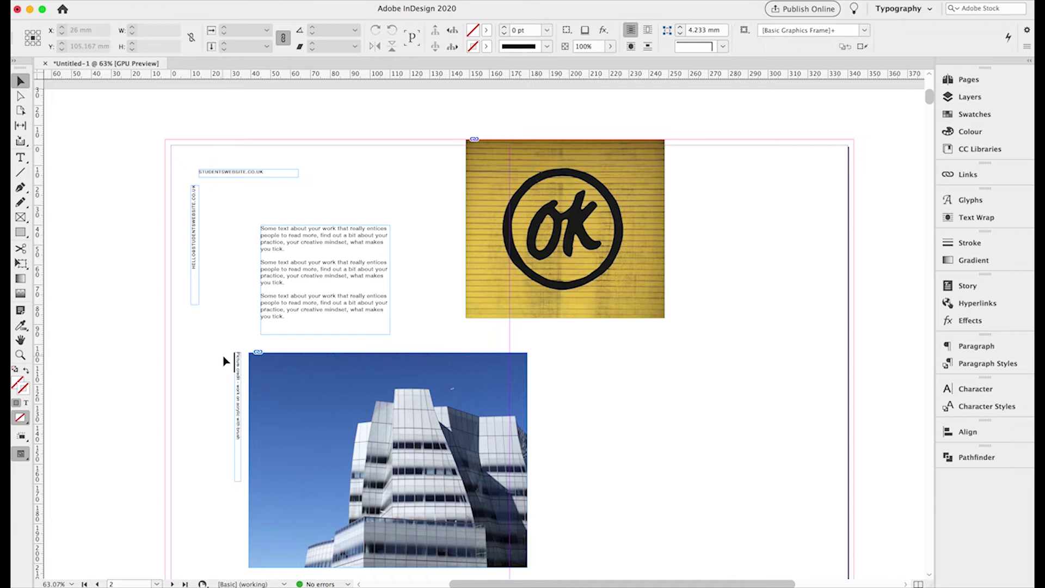
- Copy the vertical caption beside the OK image and flip it to read bottom-to-top
left_click(238, 377)
left_click_drag(238, 377, 682, 287)
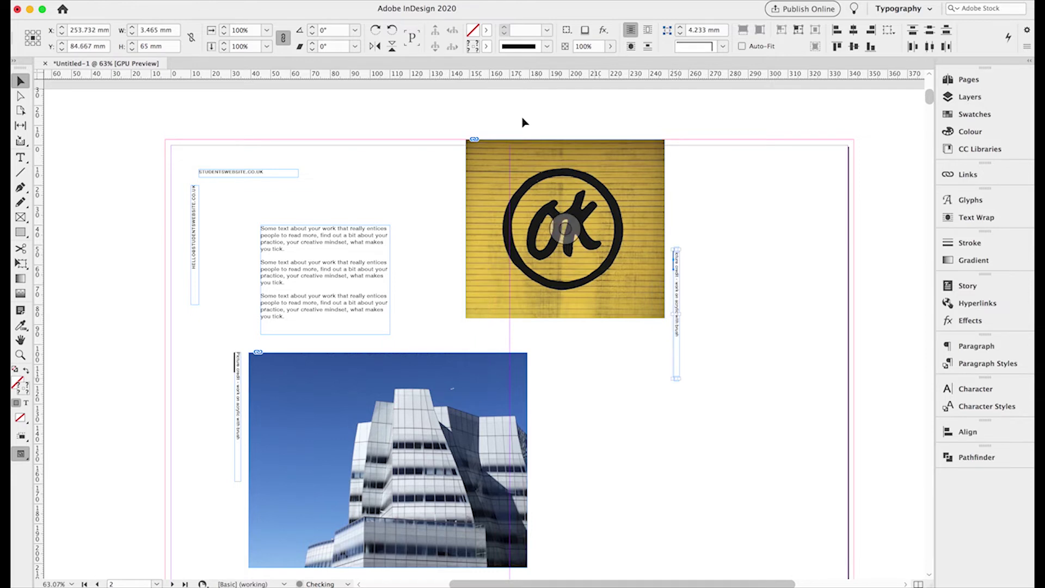
left_click(375, 44)
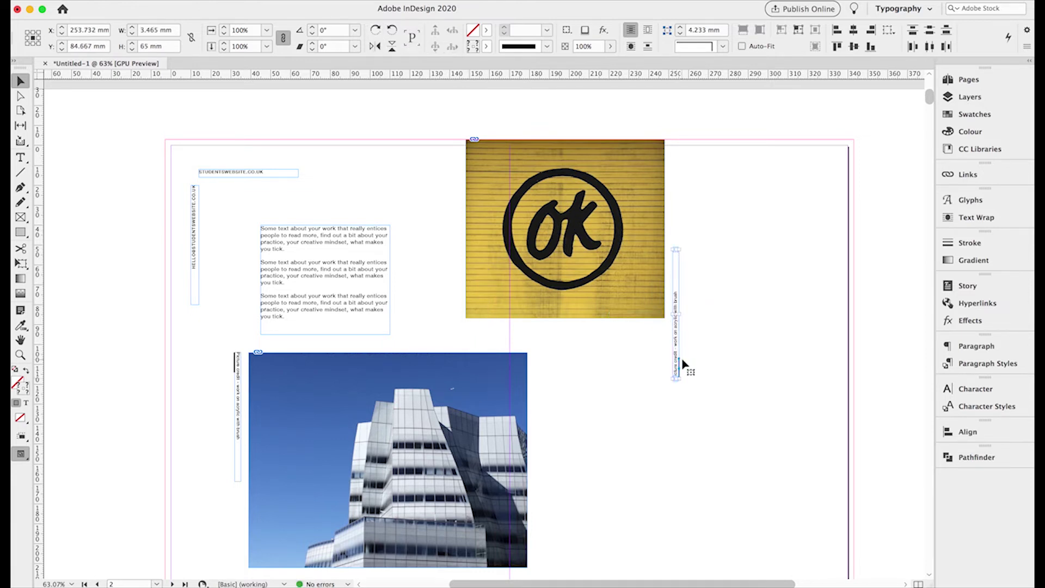
left_click_drag(677, 349, 674, 290)
- Zoom in and read the OK image frame's bottom-right corner position
left_click(21, 355)
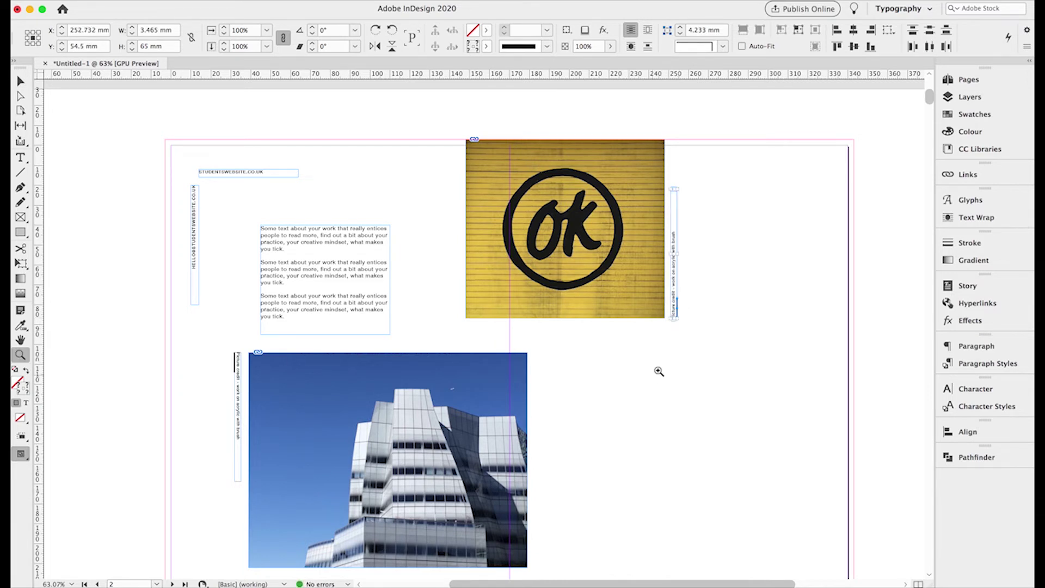
left_click(673, 334)
left_click(488, 315)
left_click(524, 350)
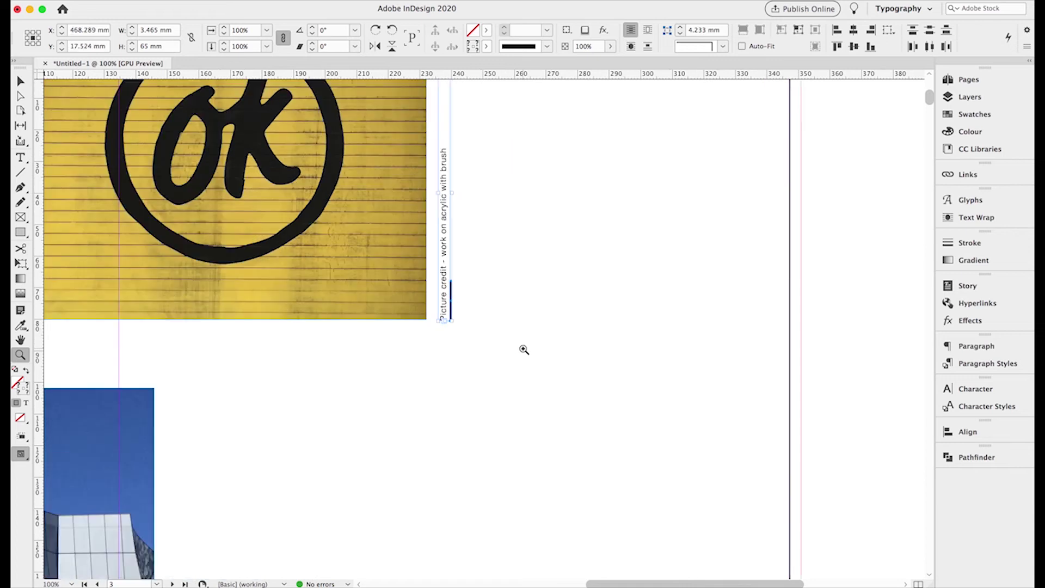
left_click(435, 325)
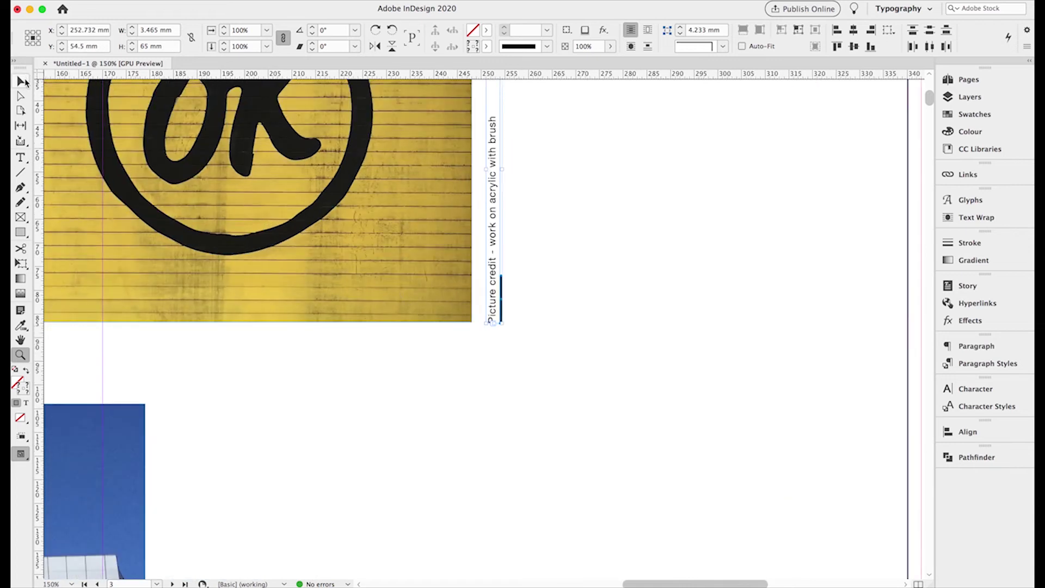
left_click(21, 82)
left_click(258, 201)
left_click(39, 43)
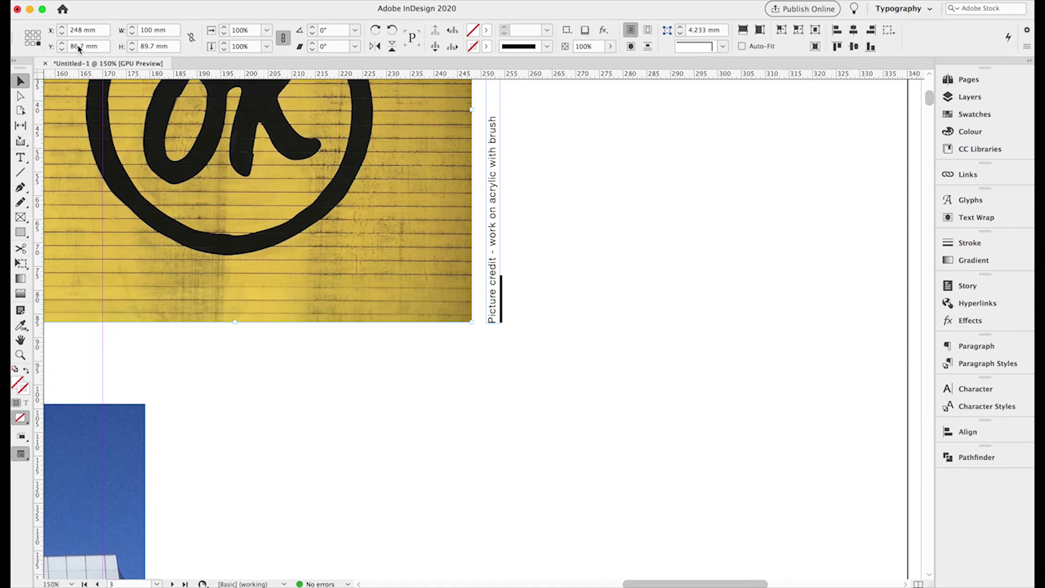
- Set the copied caption's Y position to 86.7 mm, then view the whole page
left_click(493, 311)
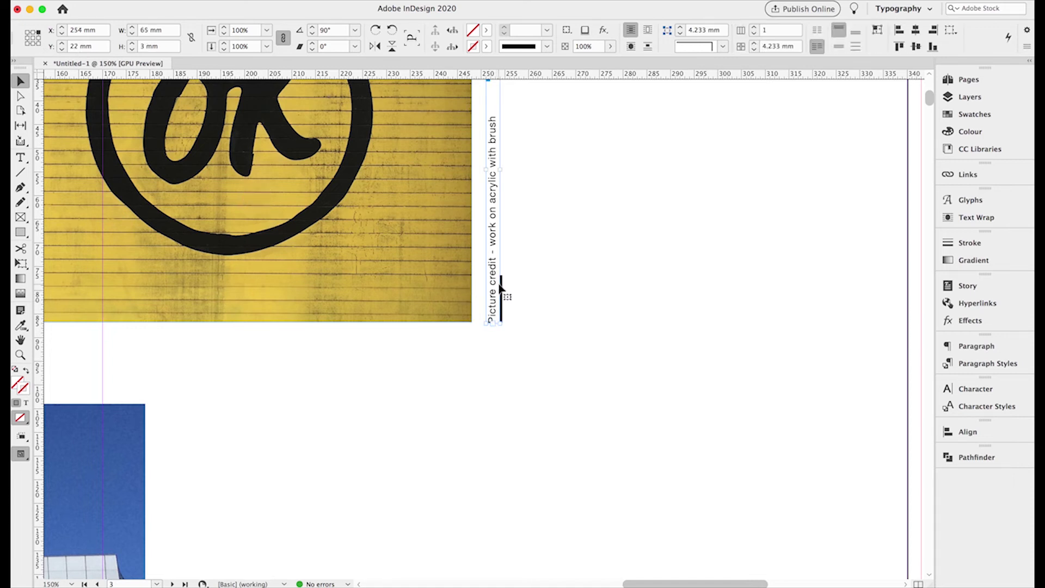
left_click(537, 266)
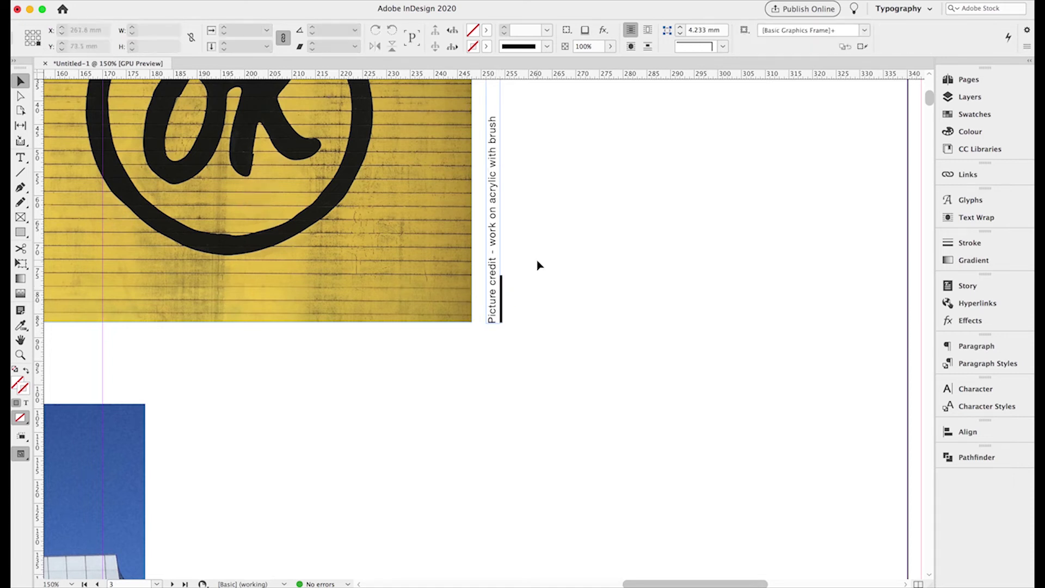
left_click(497, 292)
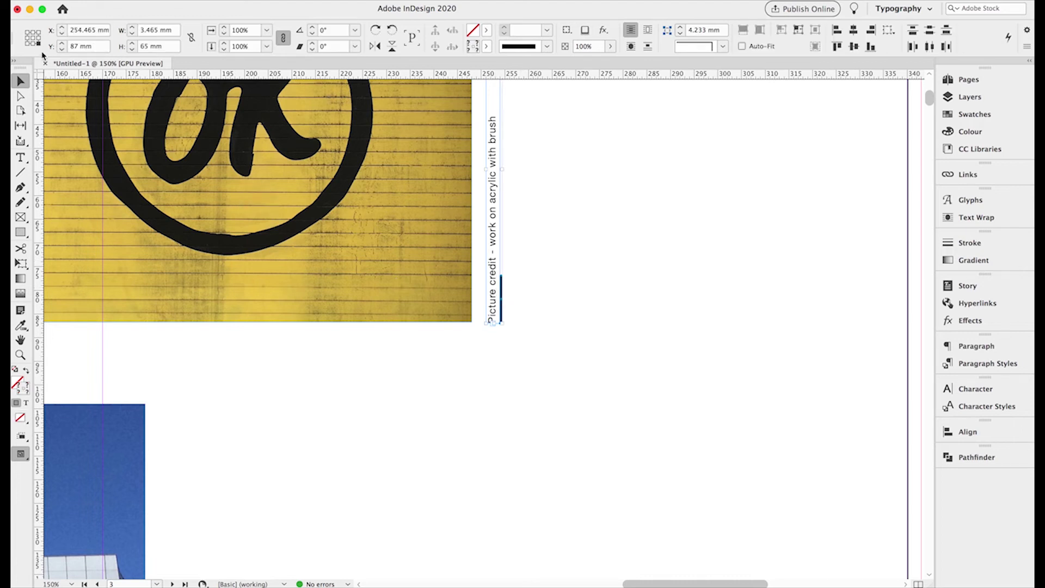
double_click(74, 47)
type("86.7")
key("Return")
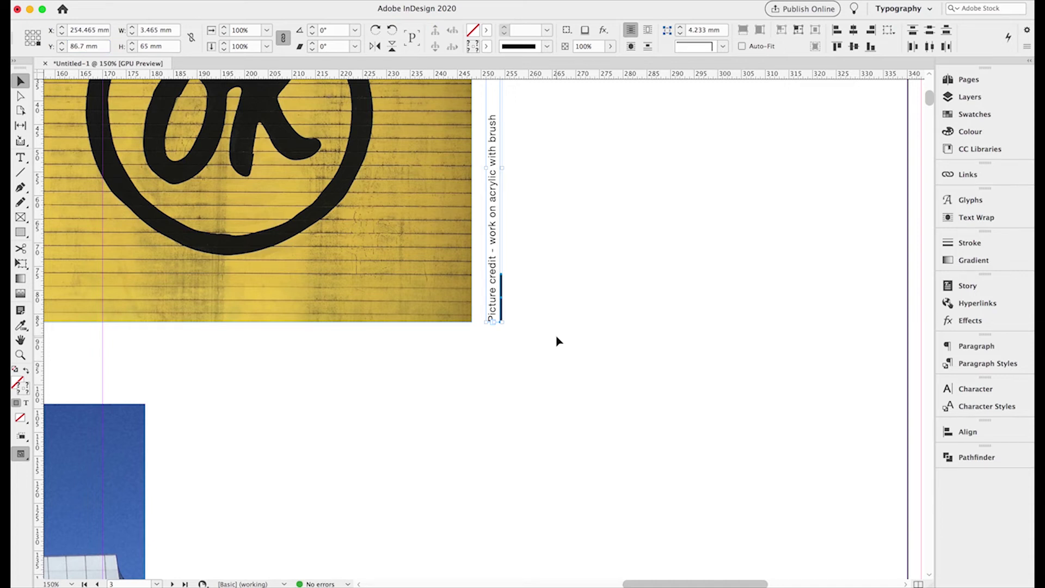
left_click(555, 341)
key("super+0")
scroll(376, 334, "left", 3)
scroll(376, 333, "up", 1)
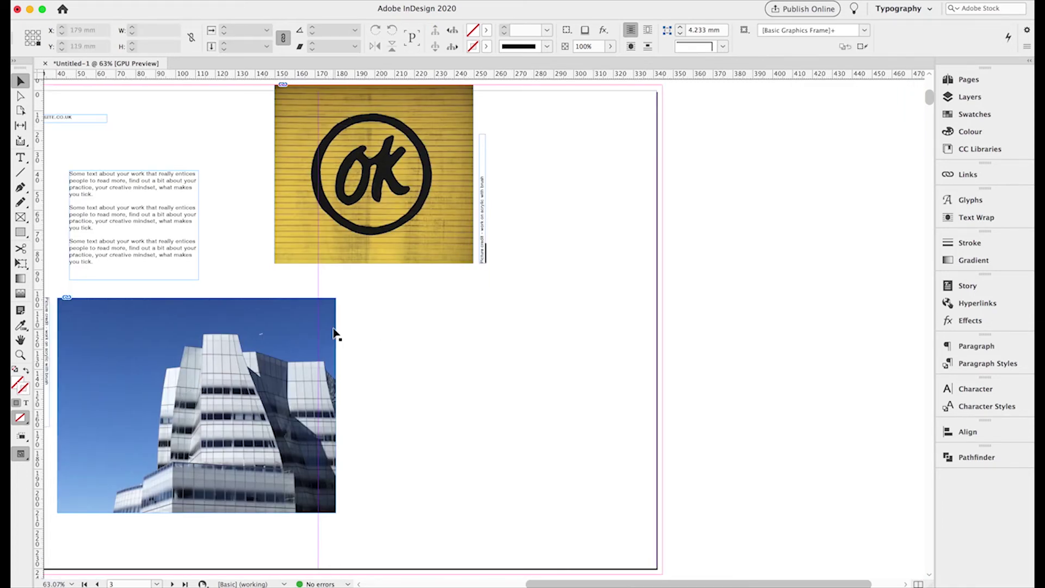
- Duplicate the yellow OK photo and move the copy to the lower right of the spread
left_click(343, 276)
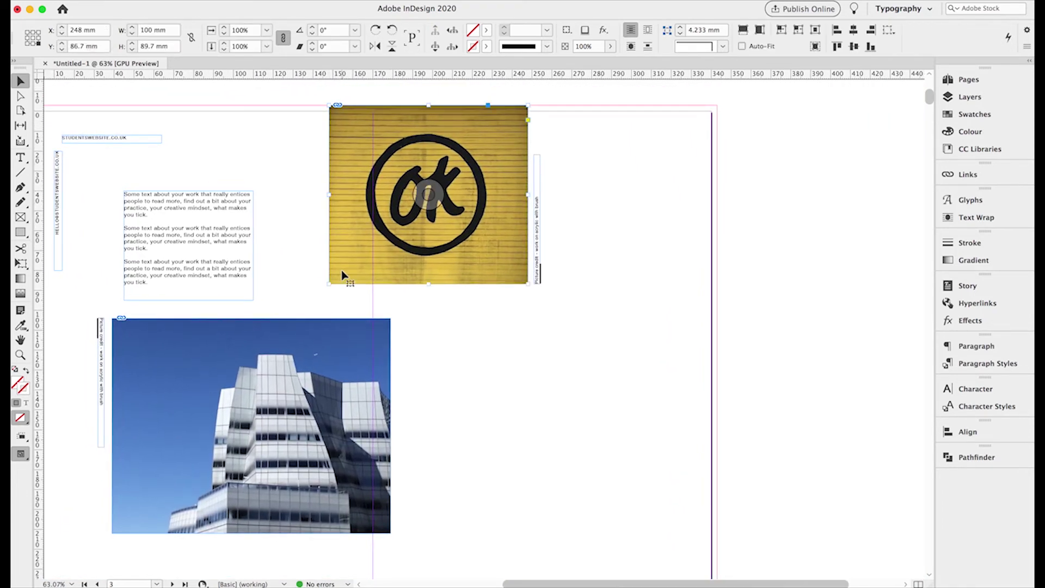
key("super+c")
key("super+v")
left_click_drag(424, 289, 536, 339)
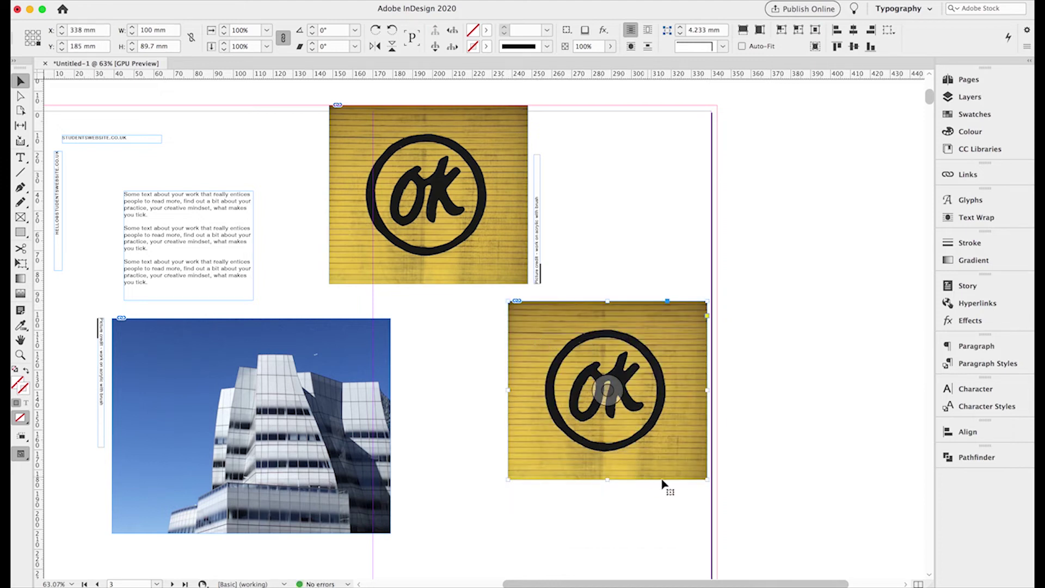
- Resize the copy to 82 × 82 mm from its top-left corner and open Place
left_click_drag(705, 479, 681, 465)
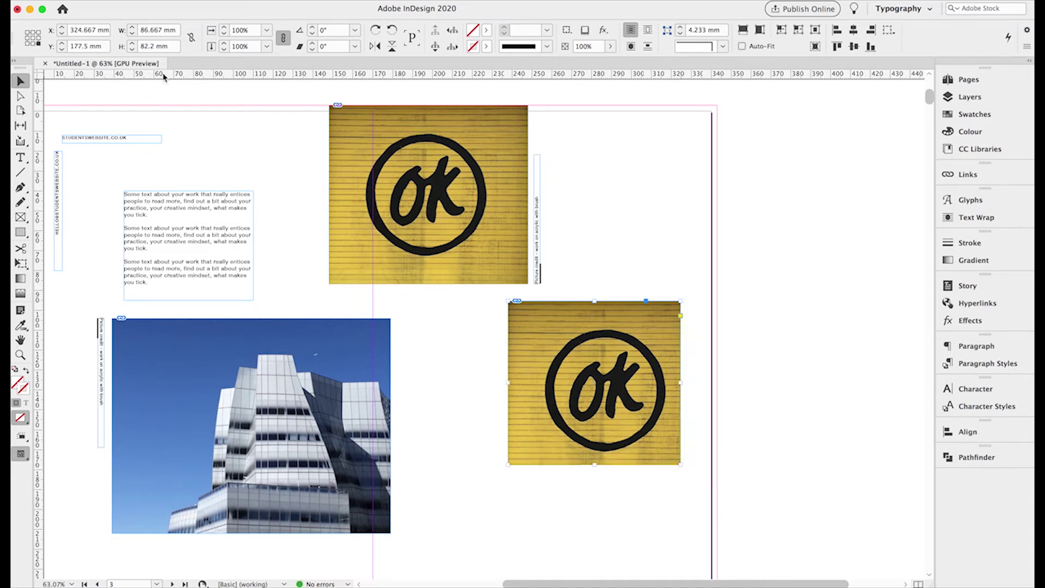
left_click(28, 33)
double_click(153, 31)
type("82")
key("Tab")
type("82")
key("Return")
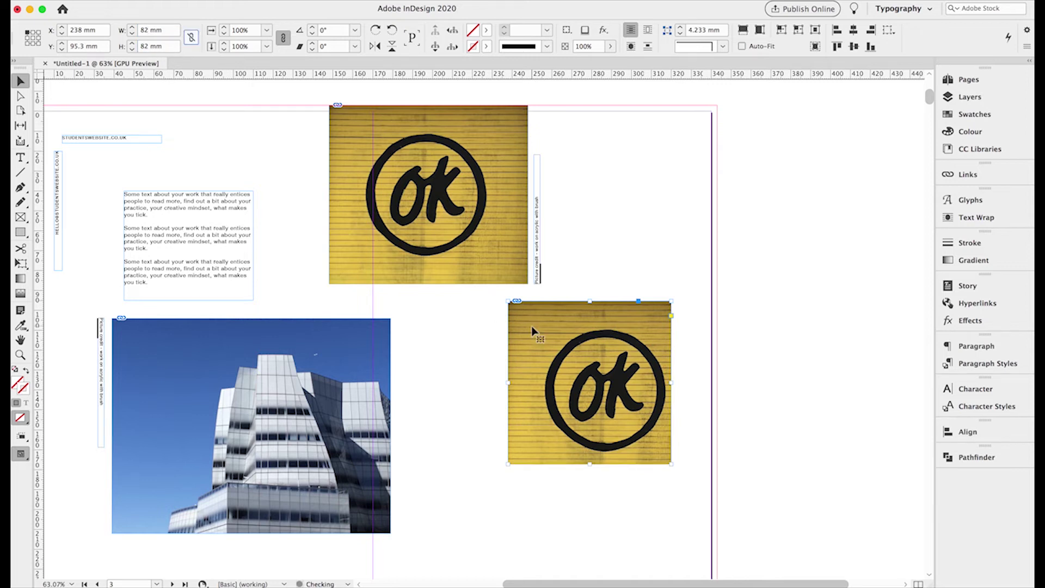
key("super+d")
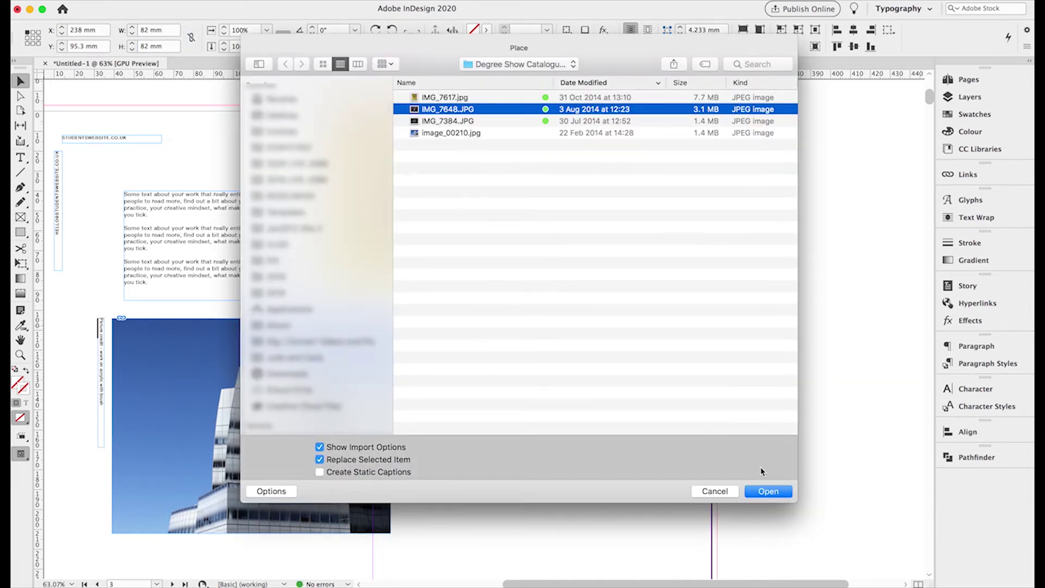
- Place IMG_7648.JPG into the square frame and scale the image down to 9%
left_click(767, 492)
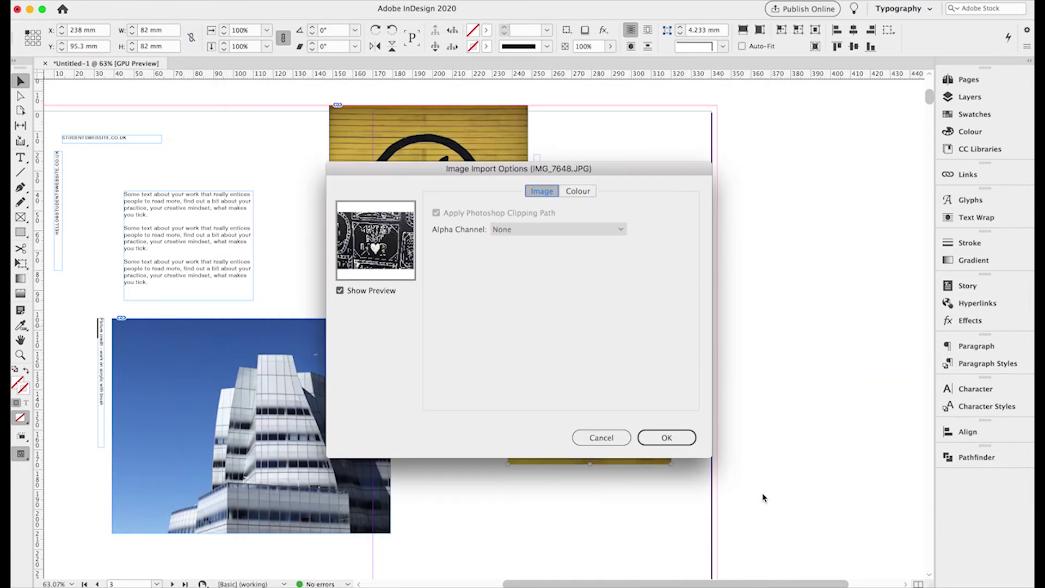
left_click(665, 438)
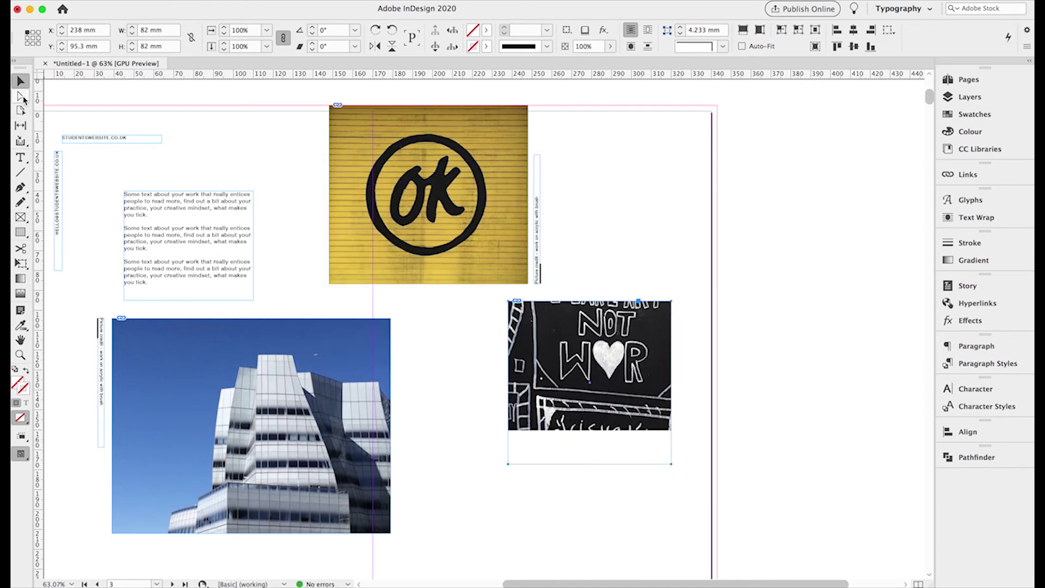
left_click(21, 96)
left_click(600, 353)
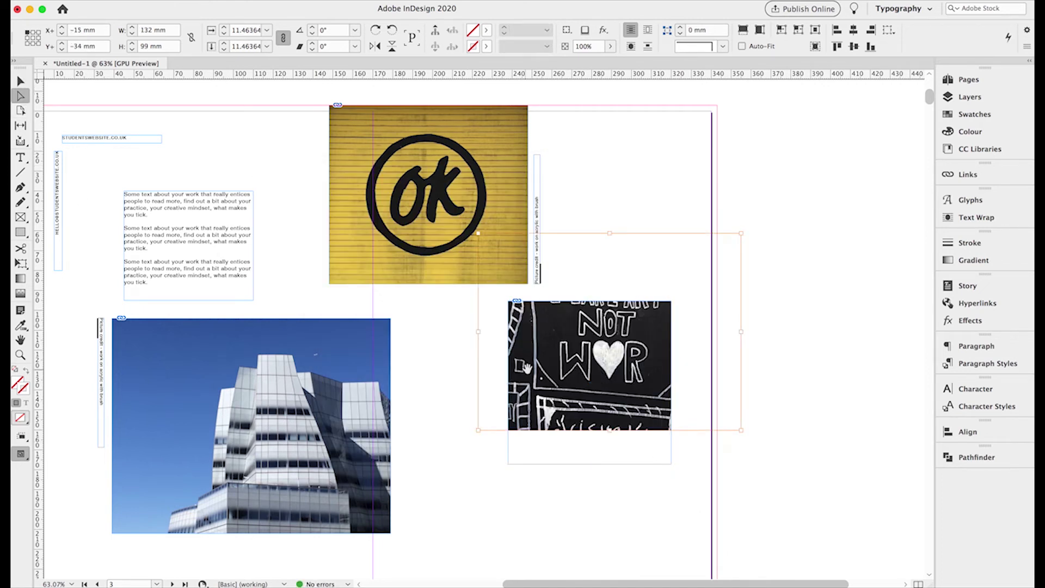
left_click_drag(546, 370, 528, 425)
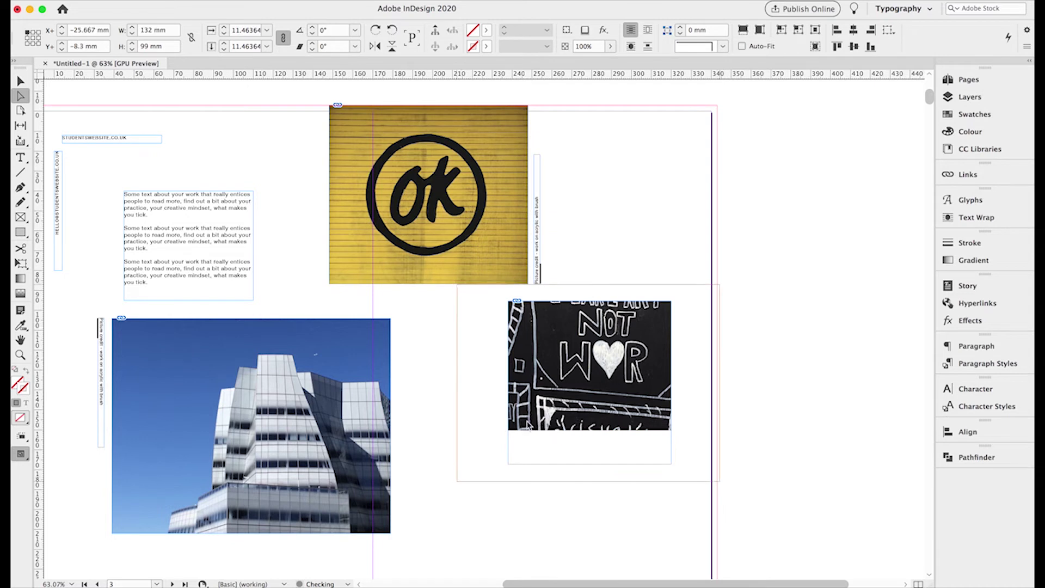
left_click(33, 38)
left_click(225, 35)
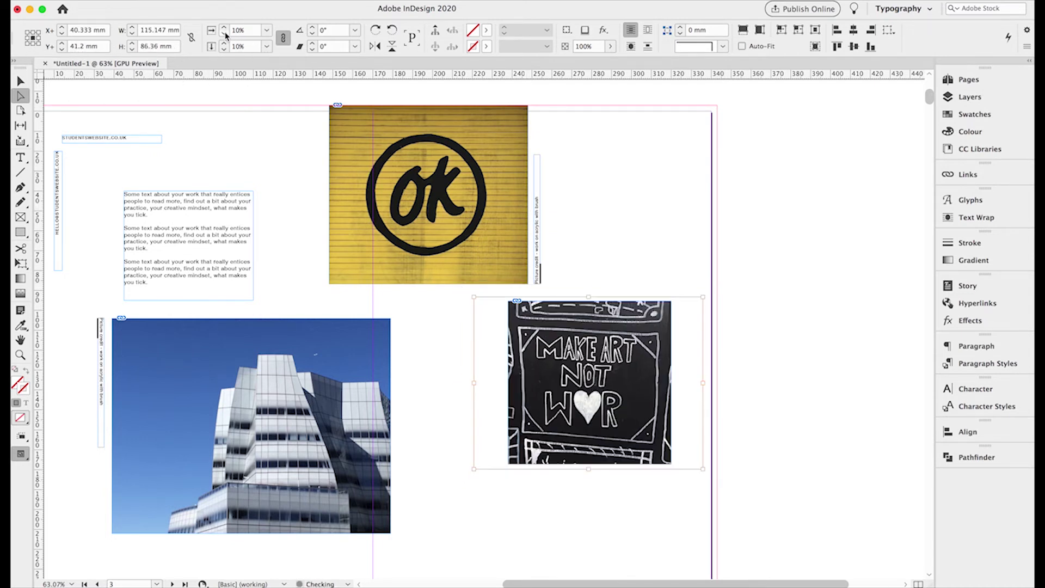
left_click(224, 34)
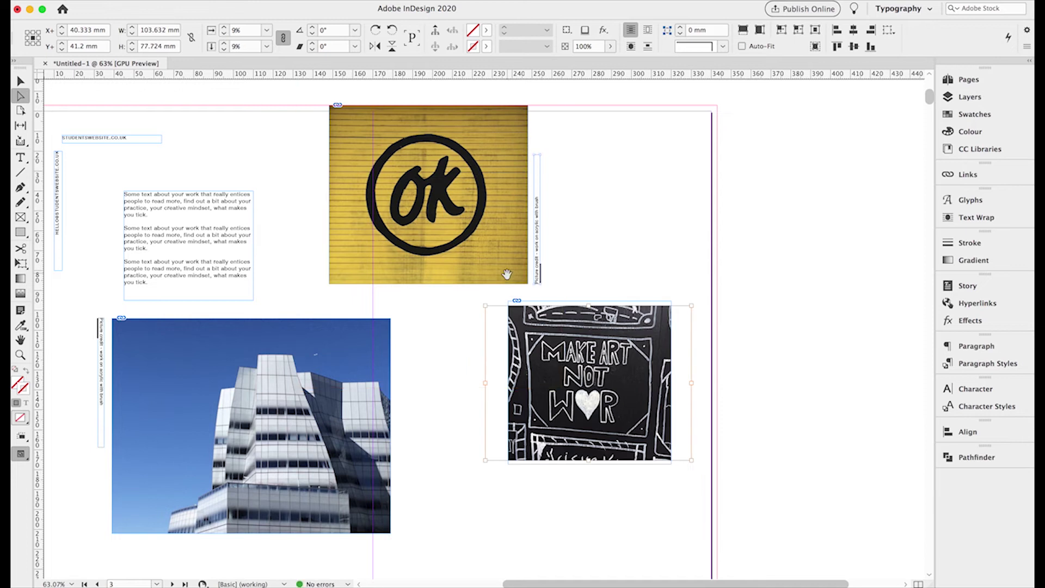
- Enlarge the chalk photo inside the frame to 127 × 95.25 mm so it fills the square
left_click_drag(485, 307, 477, 299)
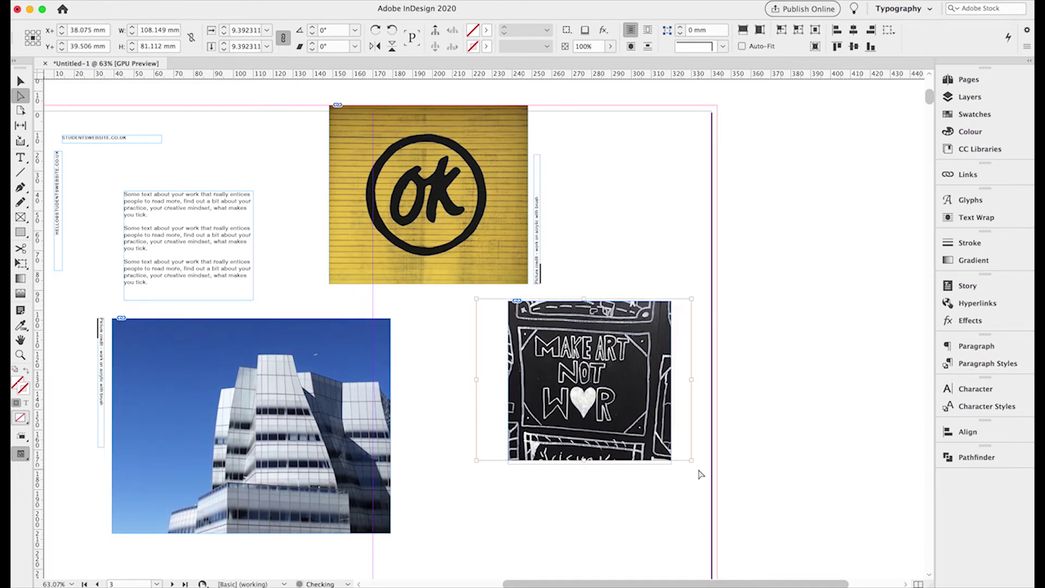
left_click_drag(693, 461, 698, 464)
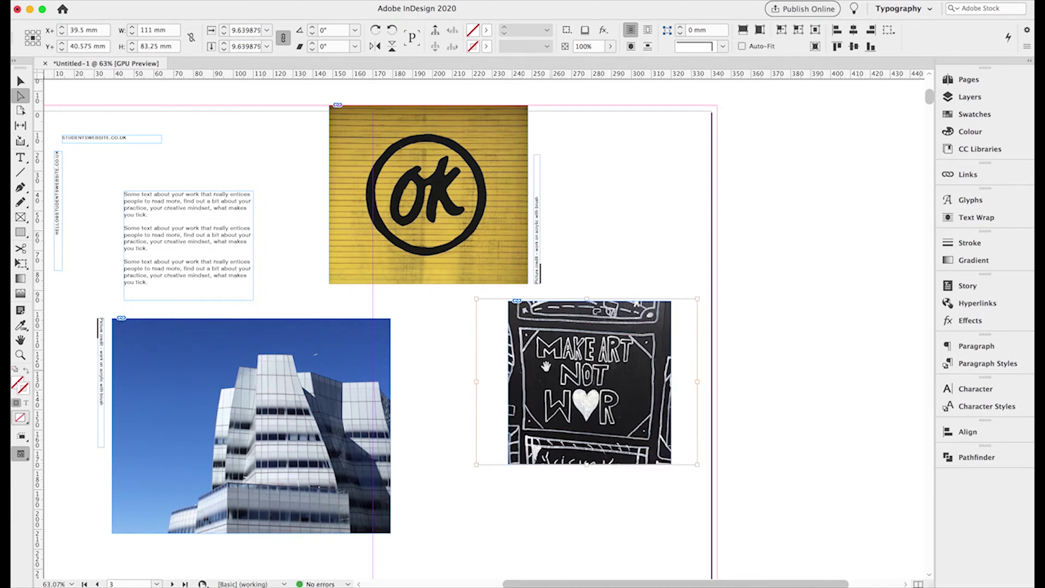
left_click_drag(698, 298, 710, 289)
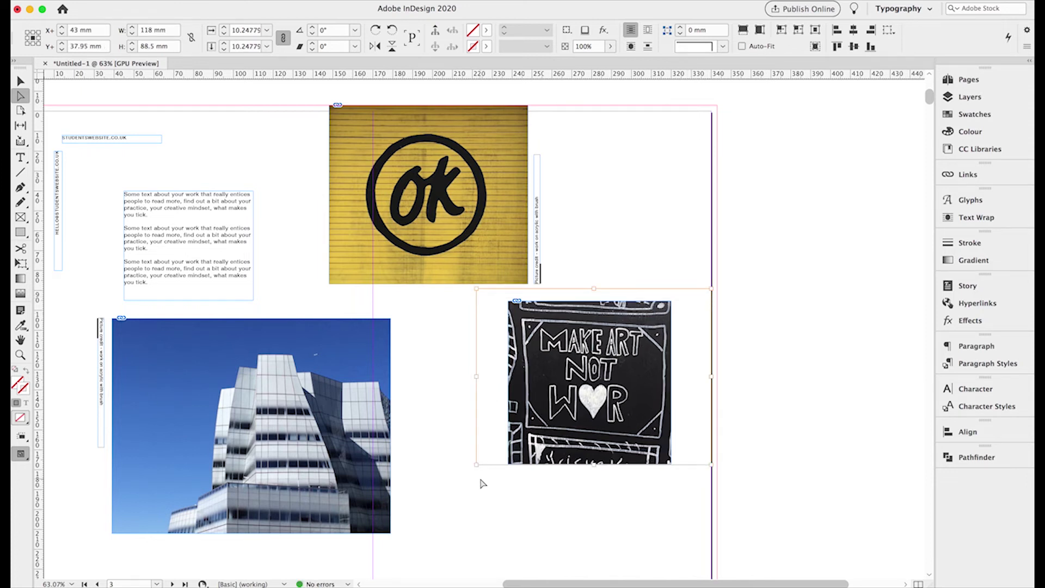
left_click_drag(476, 465, 467, 471)
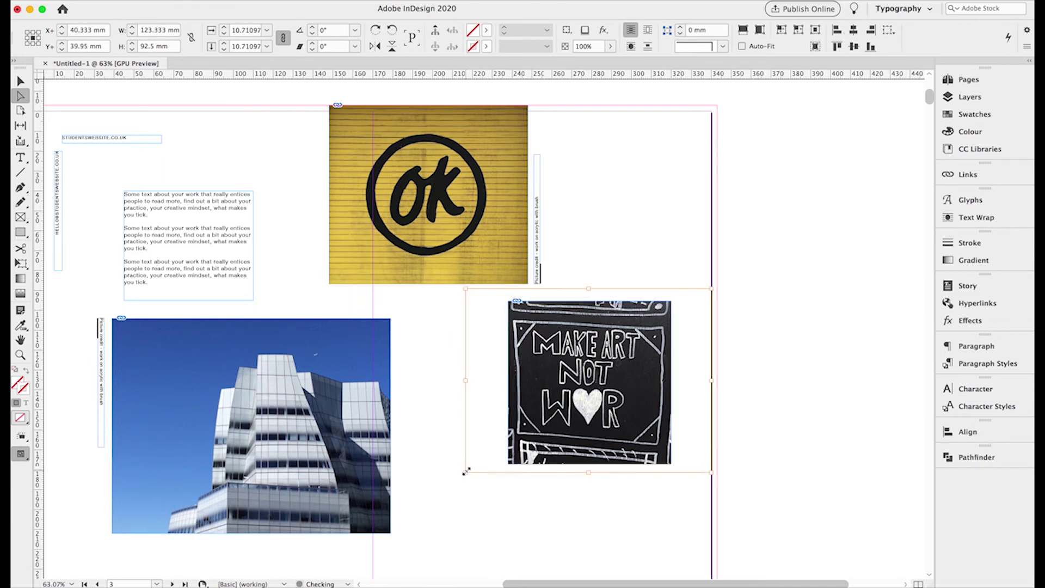
left_click_drag(550, 431, 549, 428)
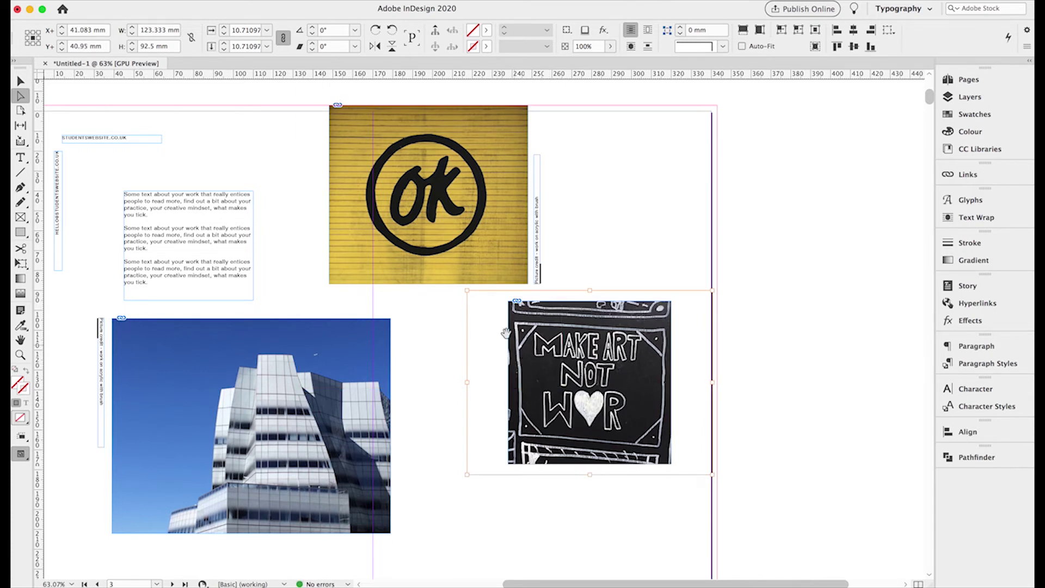
left_click_drag(467, 292, 464, 287)
left_click_drag(712, 474, 718, 479)
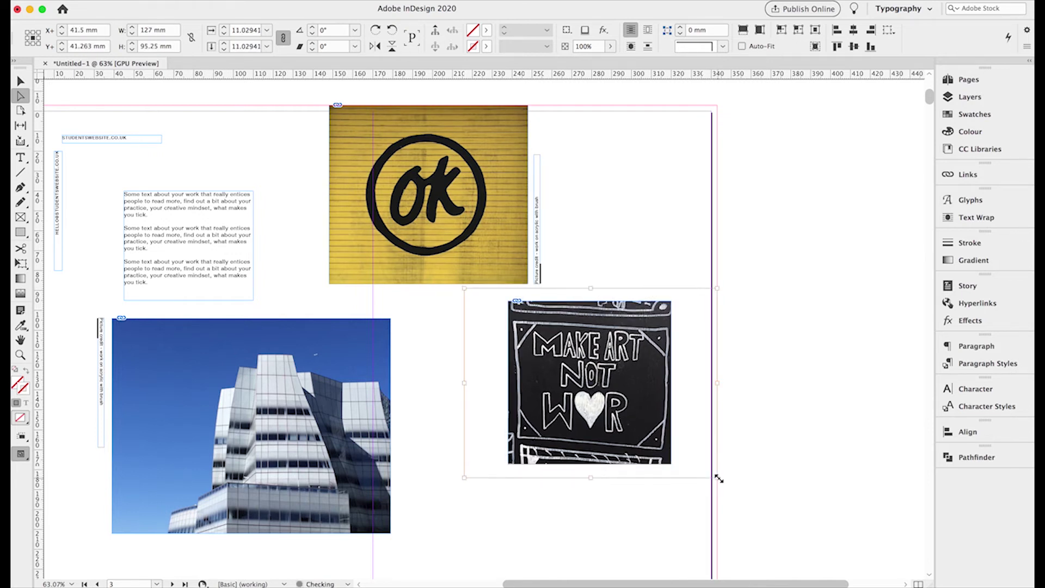
- Nudge the chalk photo slightly up and left, then deselect it
key("Left")
key("Left")
key("Up")
key("Up")
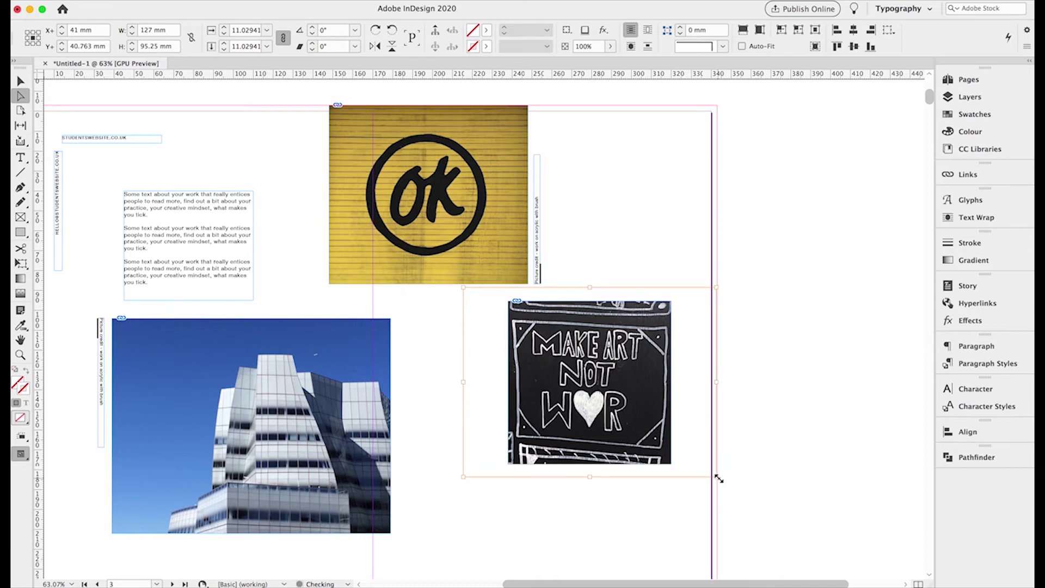
key("Left")
key("Up")
left_click(21, 81)
left_click(769, 324)
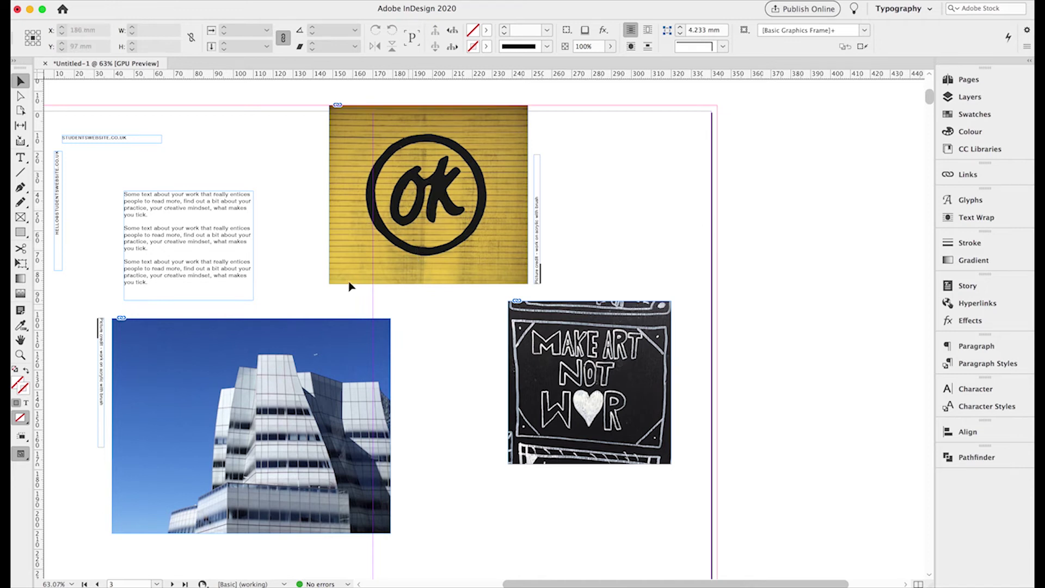
- Paste a copy of the STUDENTSWEBSITE.CO.UK footer at the bottom right of the right page
left_click(108, 140)
scroll(205, 233, "right", 3)
scroll(205, 233, "down", 1)
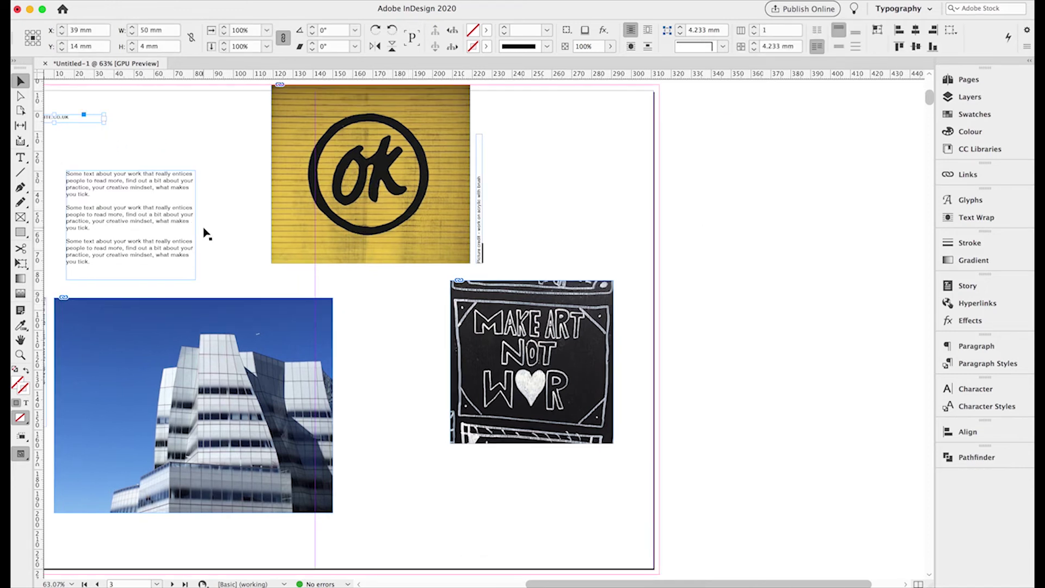
scroll(275, 286, "left", 7)
scroll(275, 286, "up", 2)
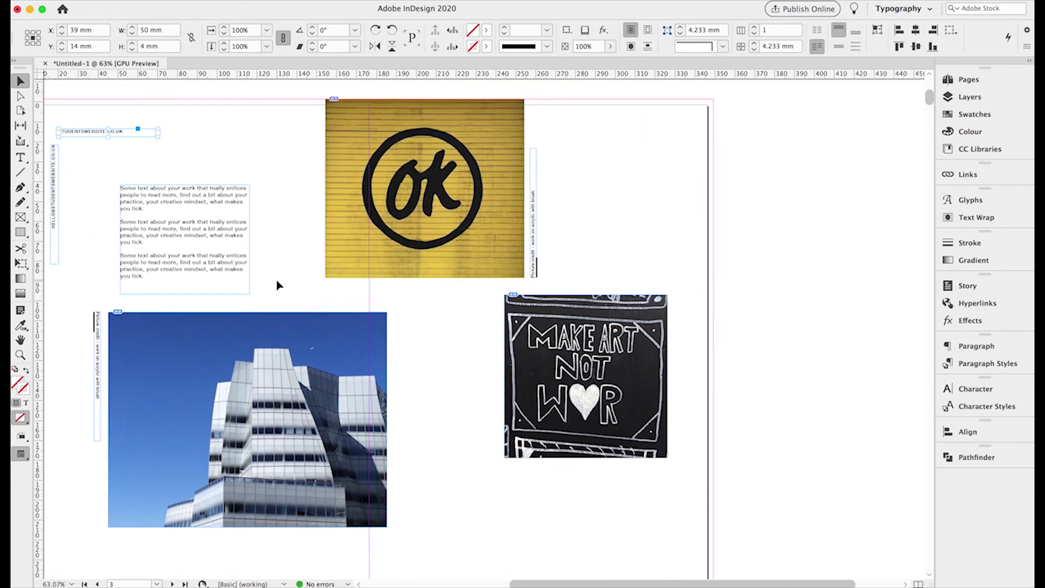
scroll(277, 285, "down", 2)
key("super+v")
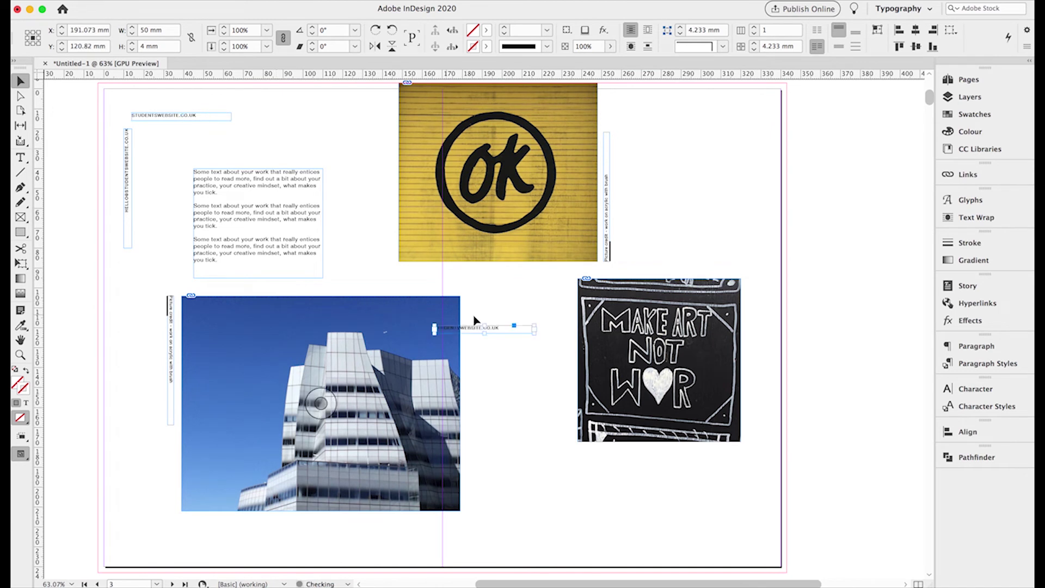
left_click_drag(474, 333, 671, 543)
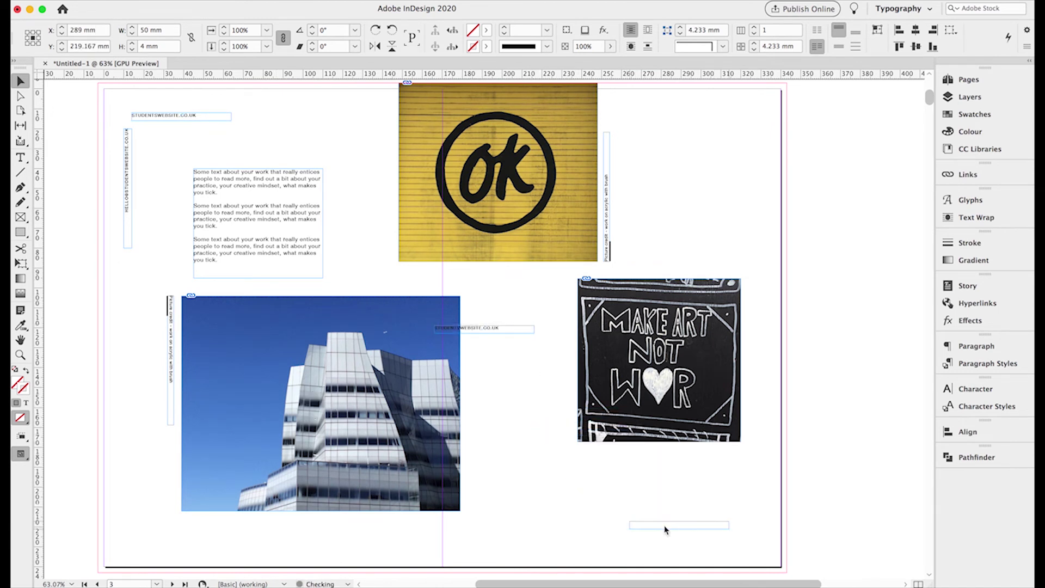
- Right-align the footer copy's text and shift the frame further right and down
left_click(161, 119)
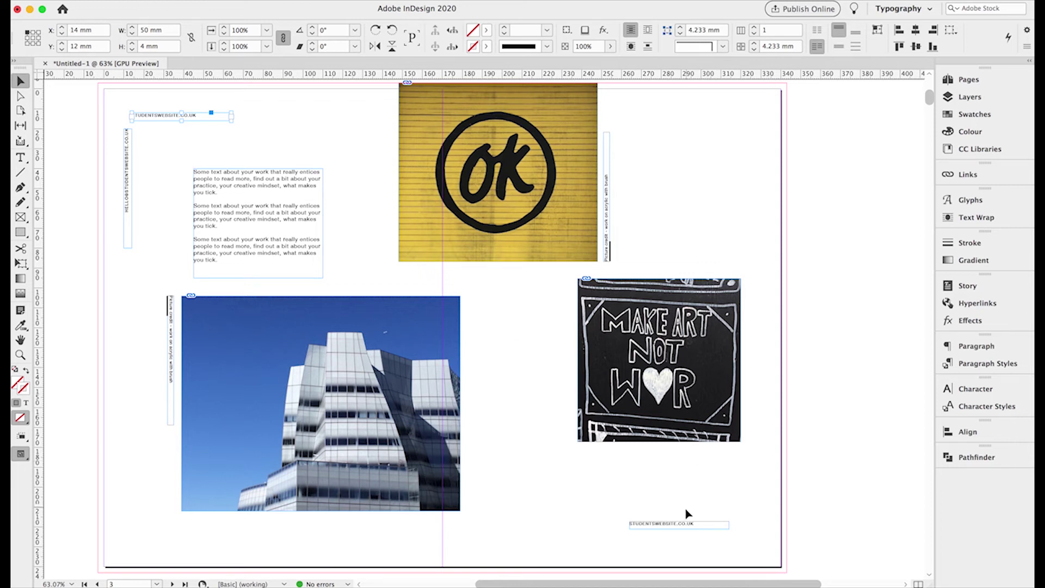
left_click(681, 526)
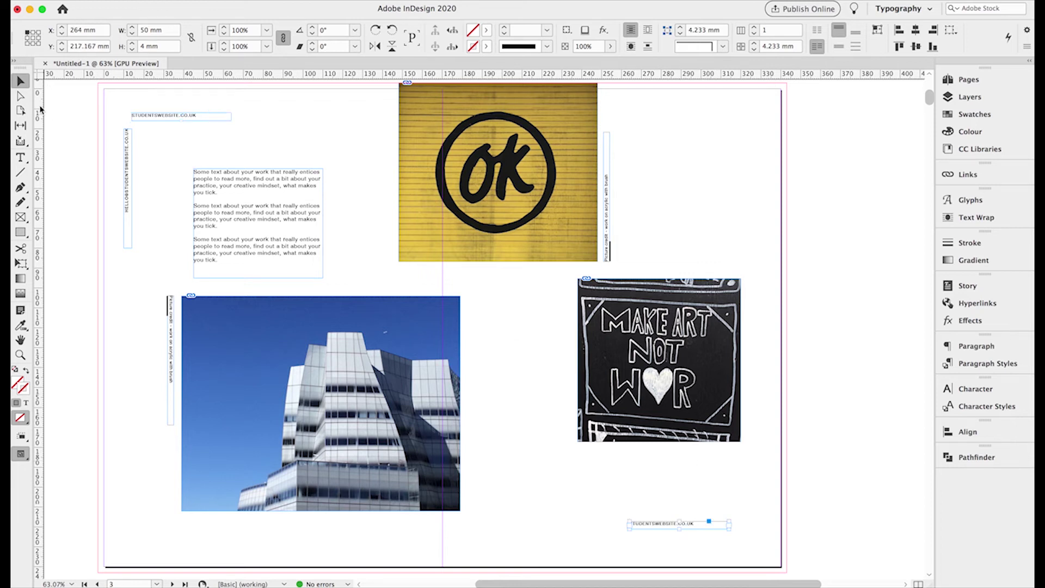
left_click(21, 158)
triple_click(663, 522)
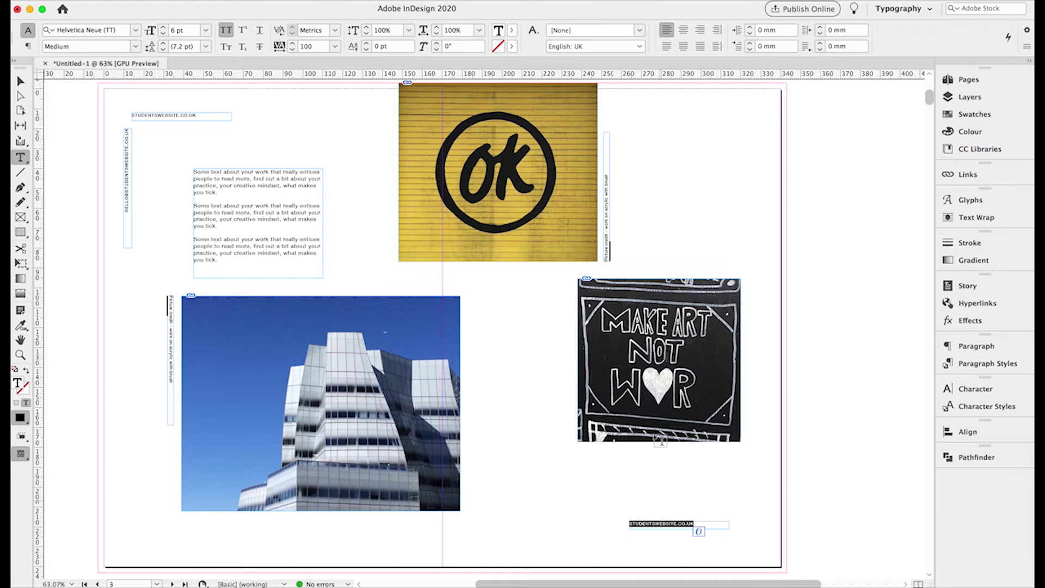
left_click(700, 33)
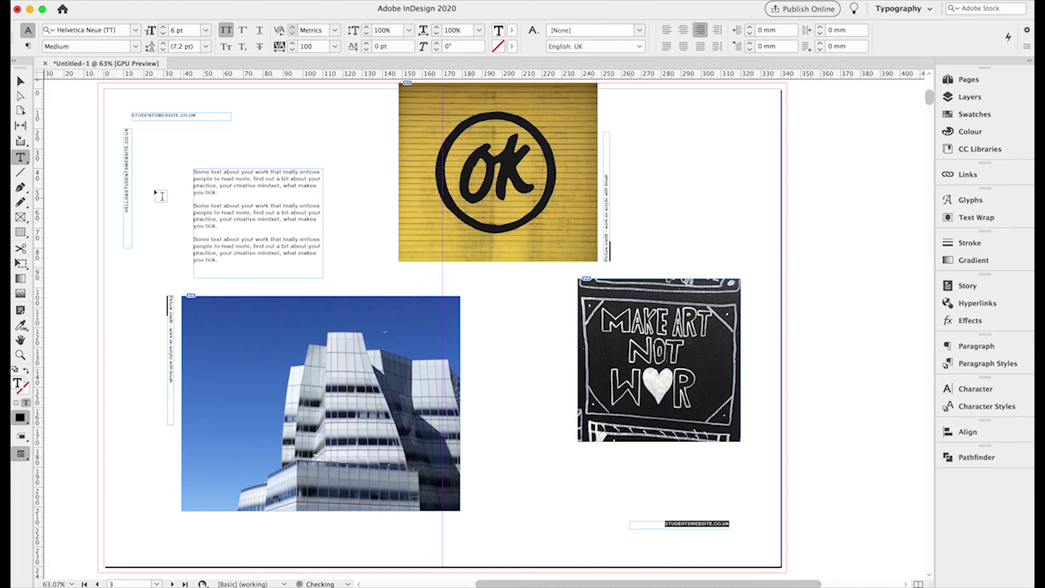
key("Escape")
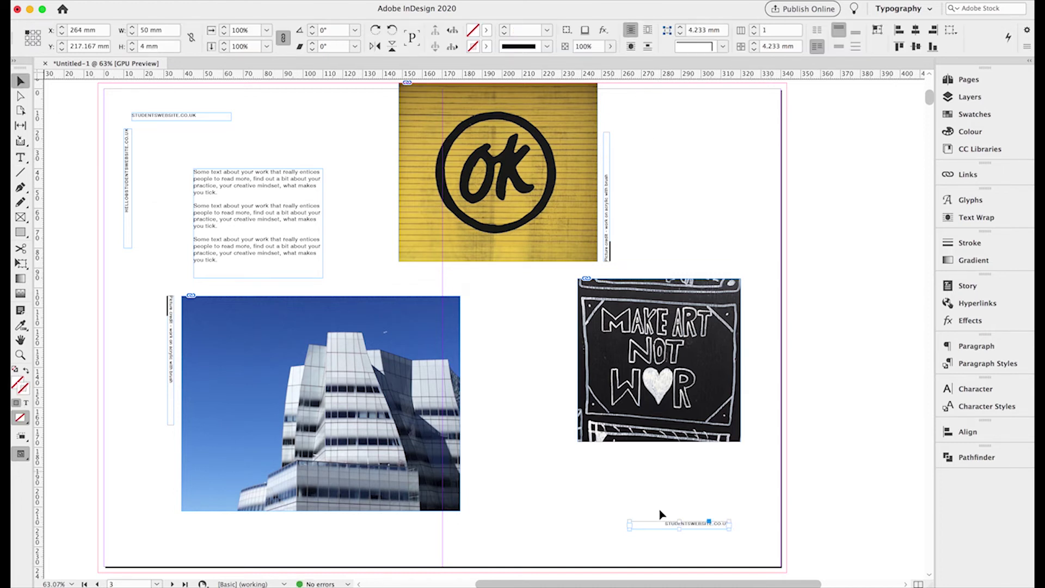
left_click_drag(696, 527, 712, 540)
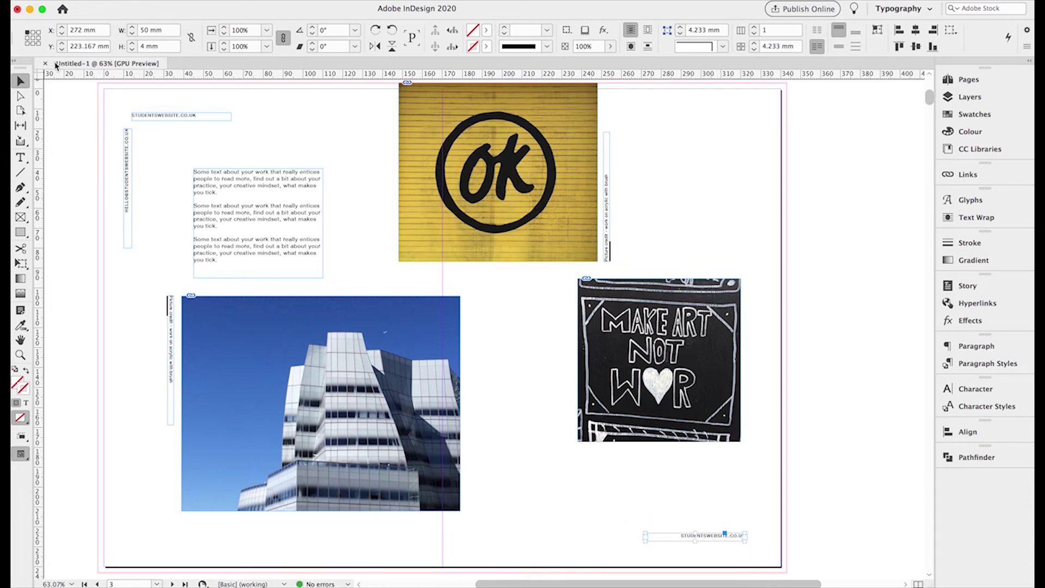
- Position the footer copy at X 324 mm, Y 228 mm from its bottom-right reference point
left_click(39, 43)
double_click(73, 29)
type("324")
key("Tab")
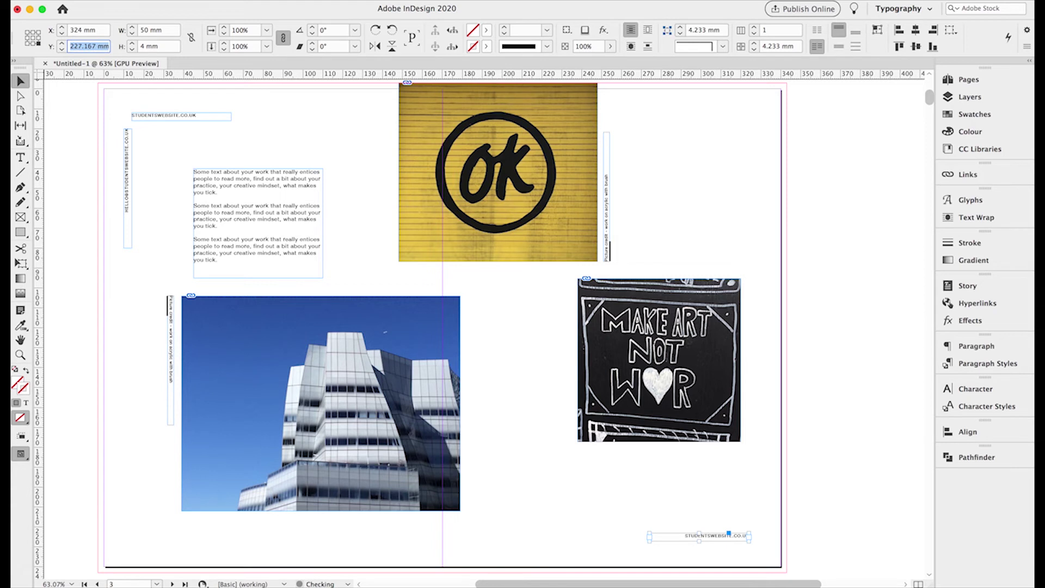
type("228")
key("Return")
- Select the bottom-right footer's text, delete it, then restore it with undo
left_click(19, 158)
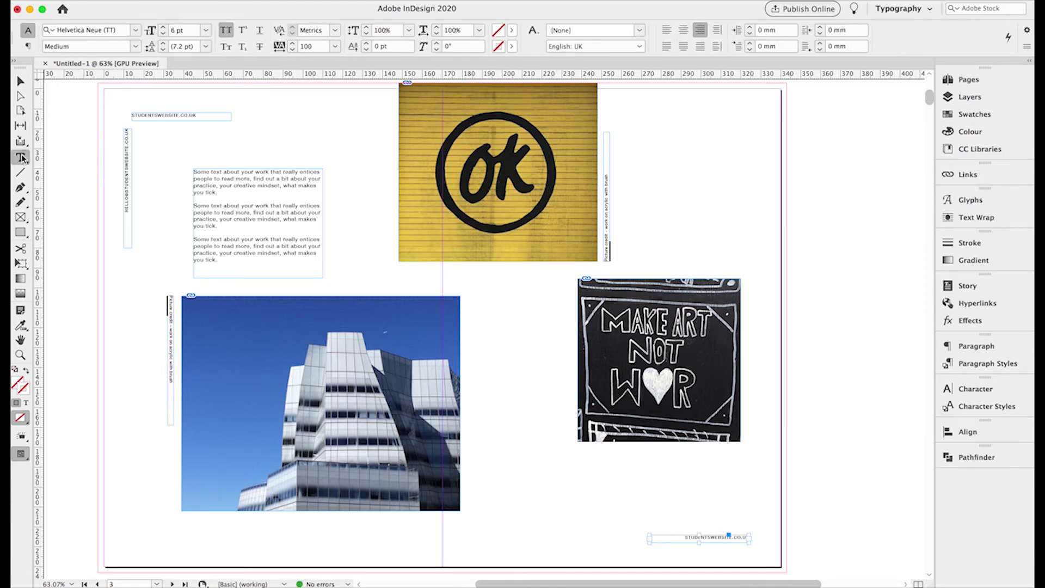
key("super+a")
left_click(690, 537)
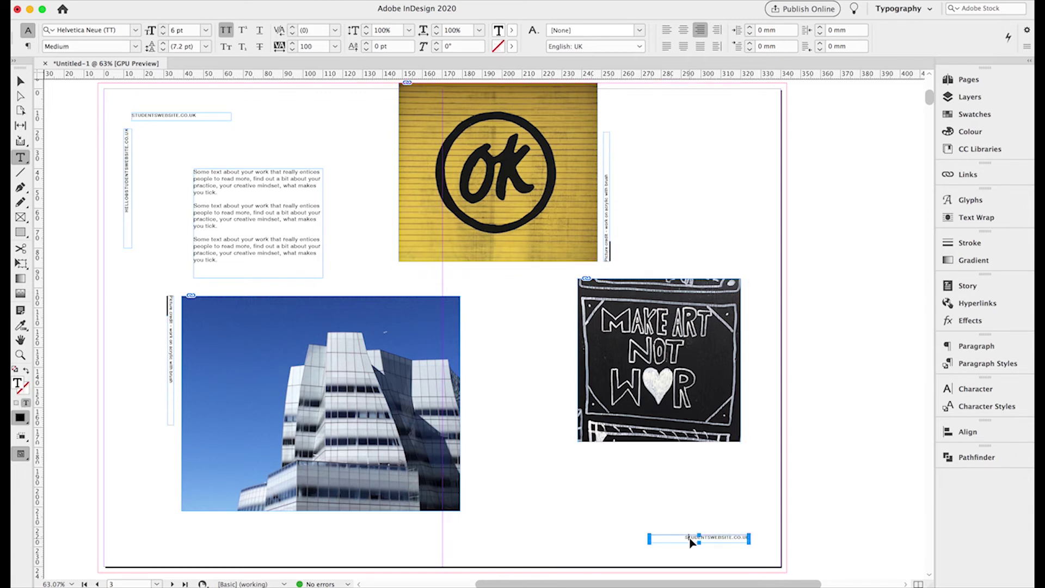
key("super+a")
key("BackSpace")
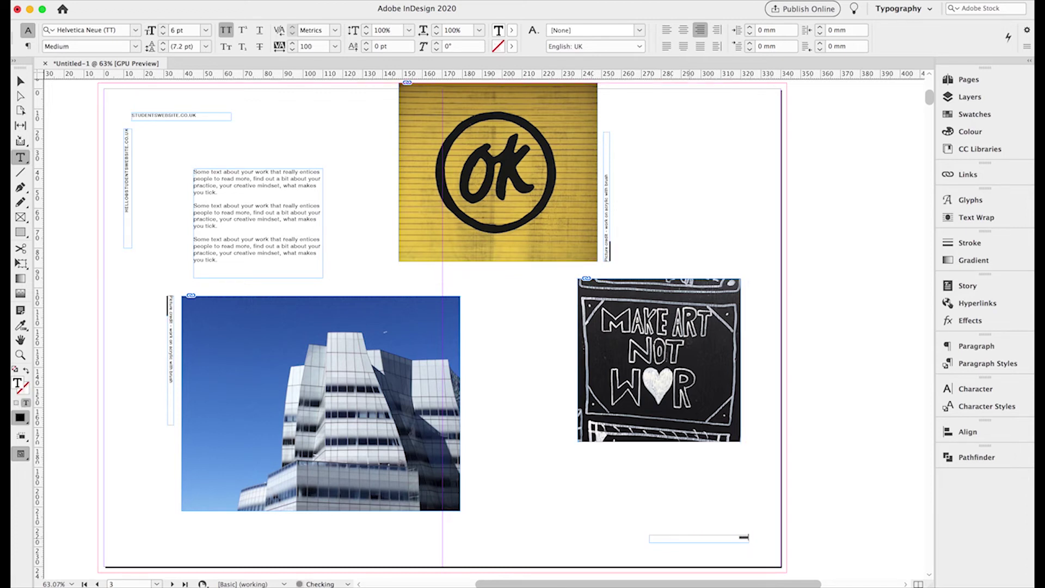
key("super+z")
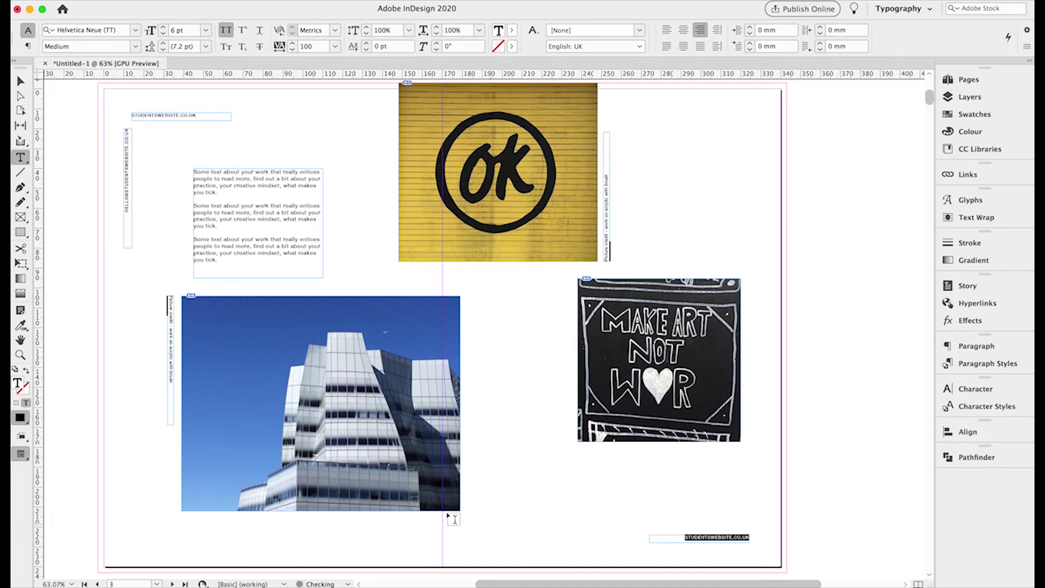
- Zoom in on the footer, type YOUR UNIVERSITY 2020, then fit the spread in the window
left_click(20, 354)
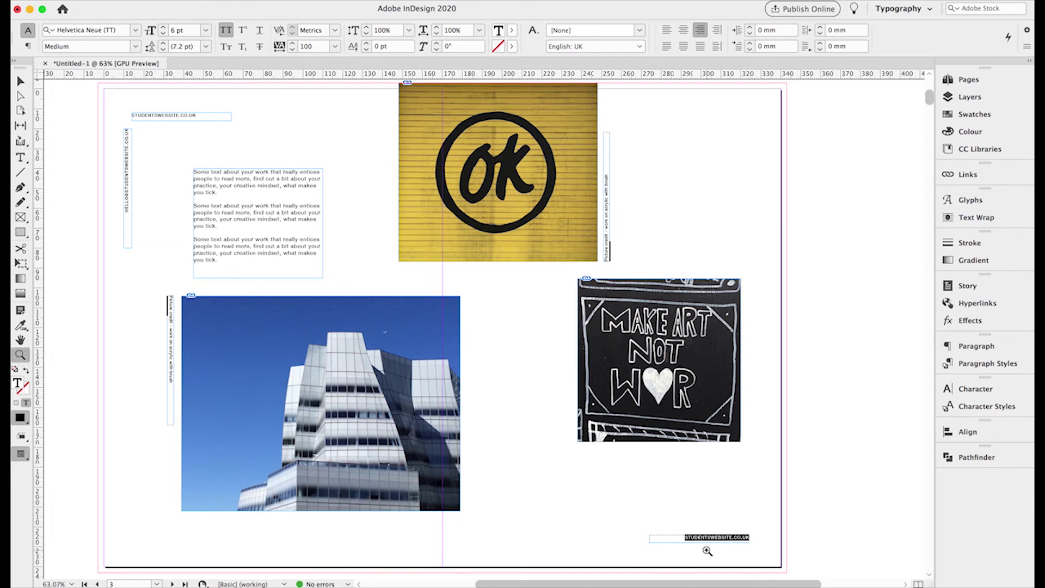
left_click(708, 551)
left_click(501, 354)
left_click(480, 276)
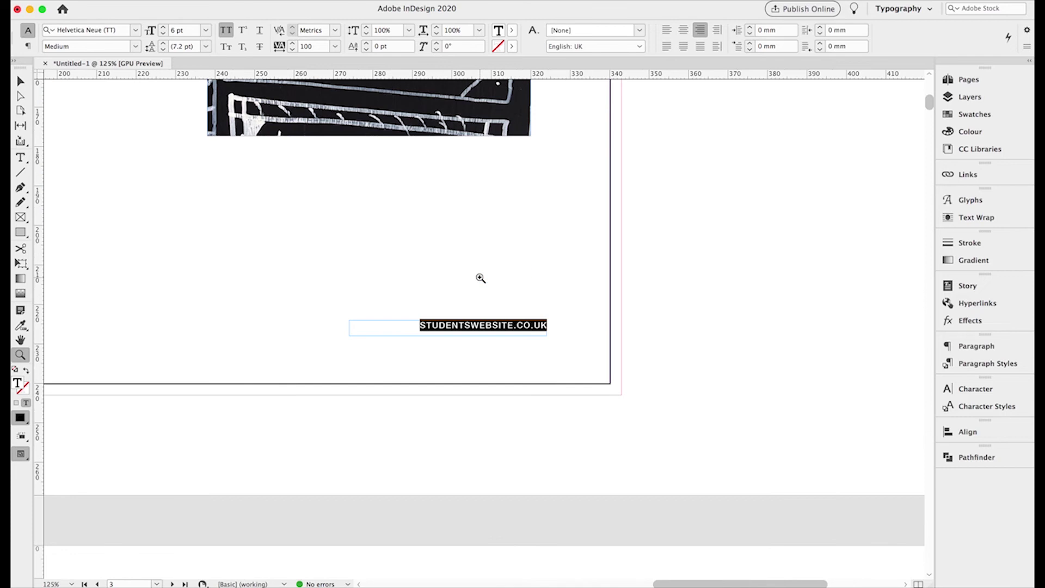
left_click(384, 284)
left_click(20, 158)
type("Y")
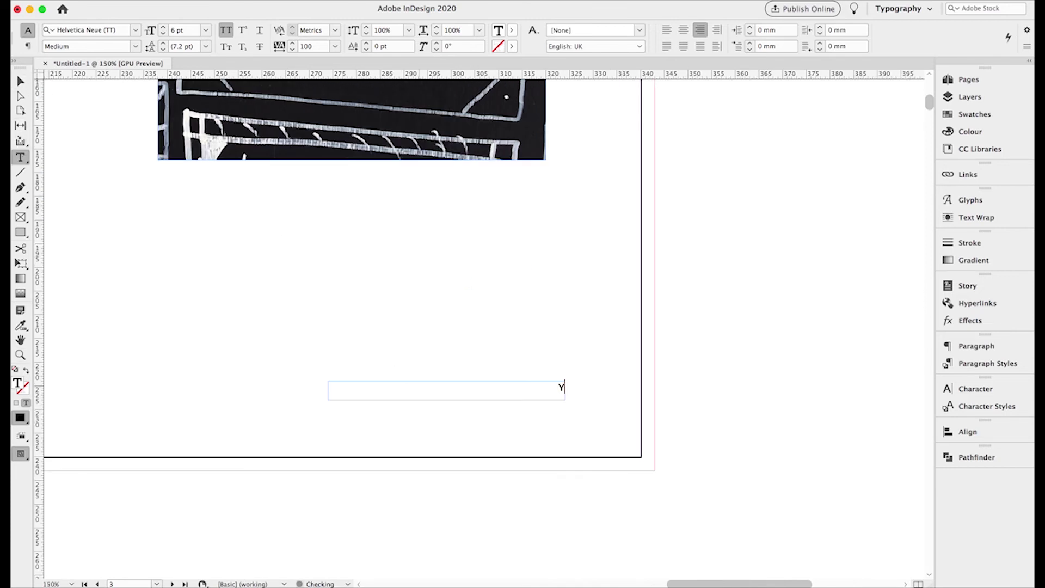
type("OUR UNIVERSITY 2020")
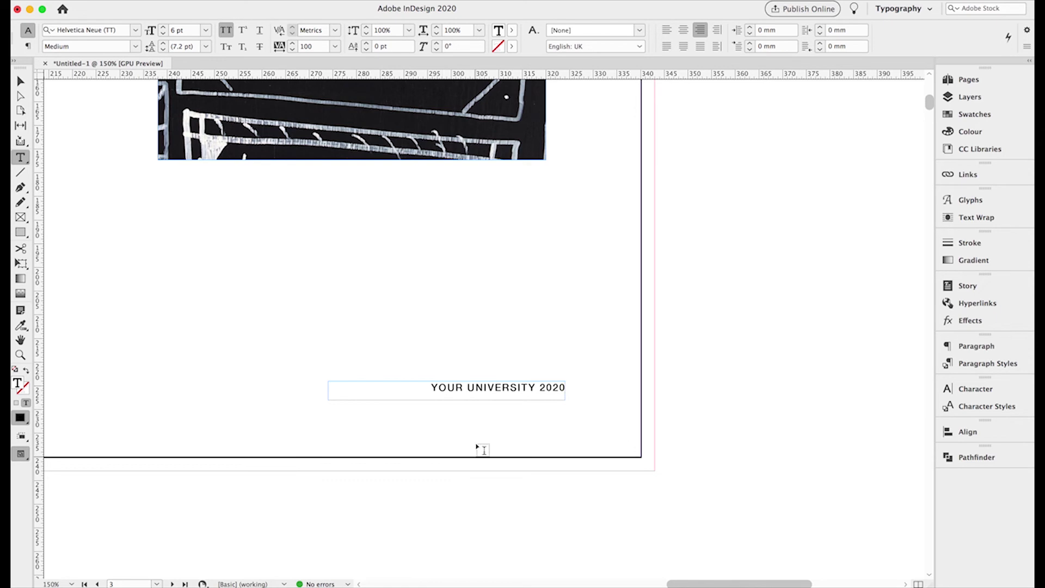
left_click(20, 81)
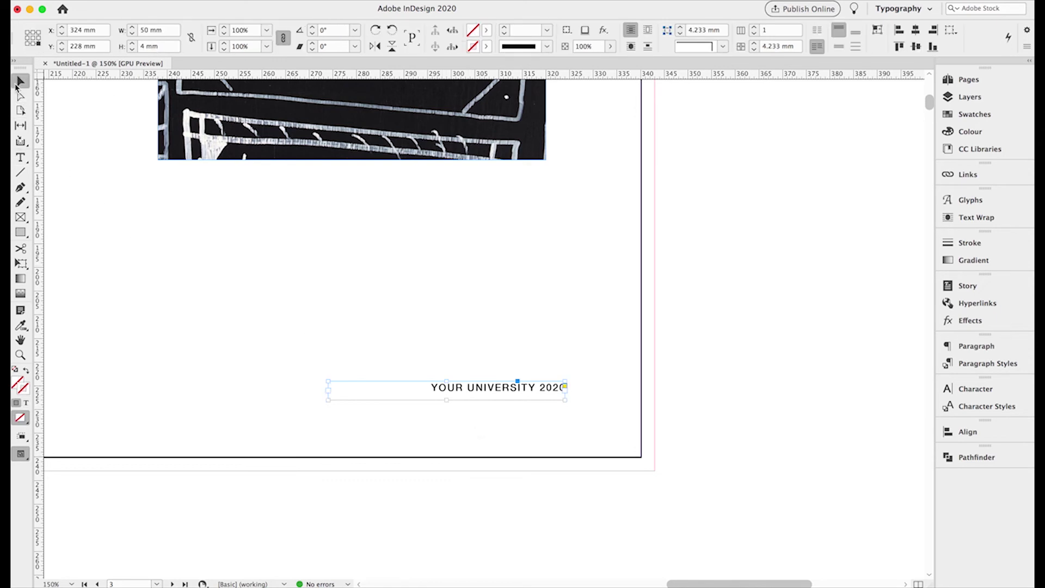
key("super+0")
scroll(282, 332, "left", 5)
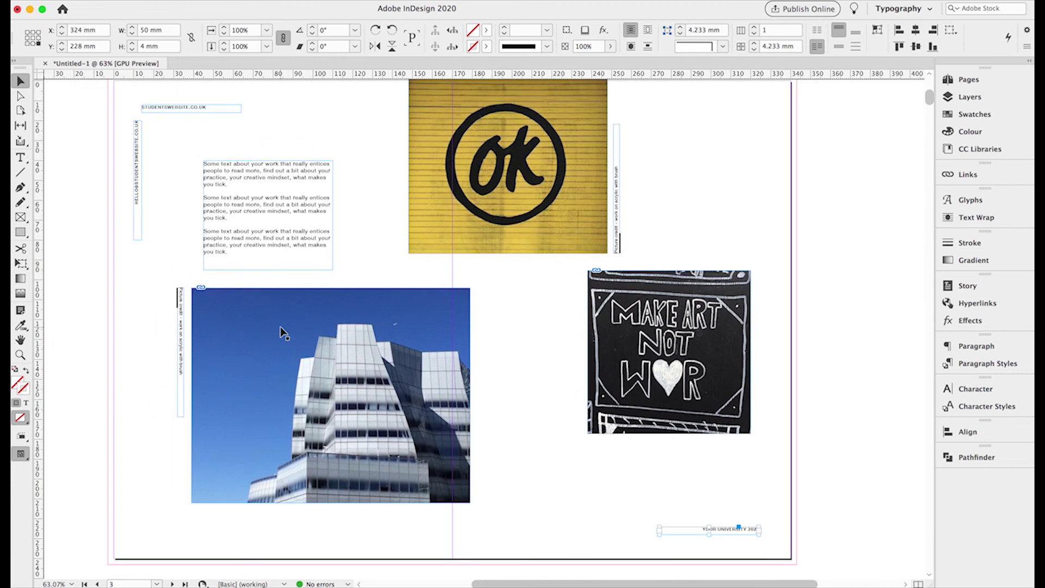
- Alt-drag a copy of the body text beside the MAKE ART image and resize it to 30.333 × 89 mm
scroll(282, 332, "up", 1)
left_click_drag(256, 230, 519, 335)
left_click_drag(624, 432, 558, 501)
left_click_drag(555, 492, 556, 492)
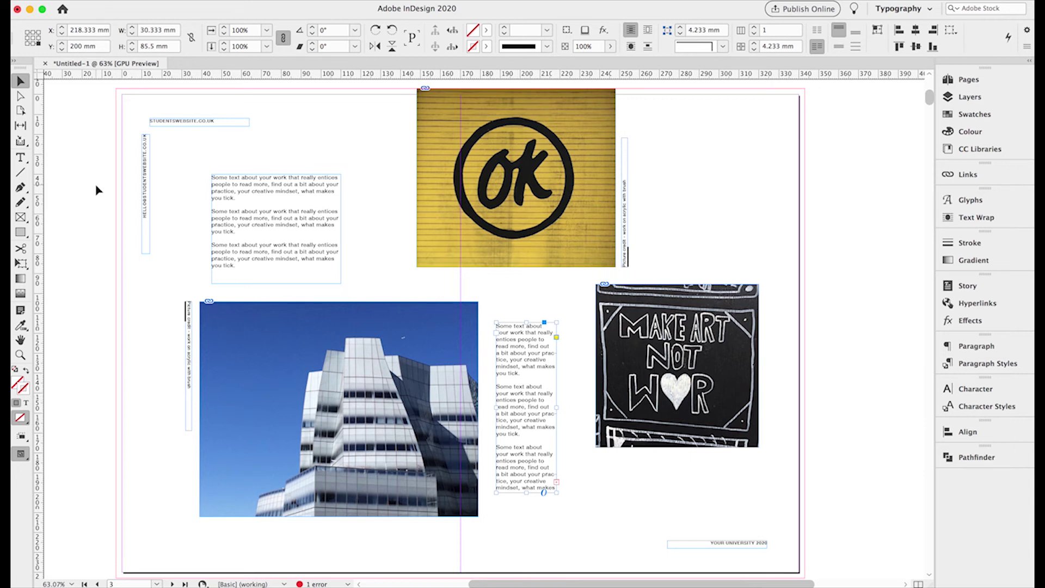
left_click(21, 157)
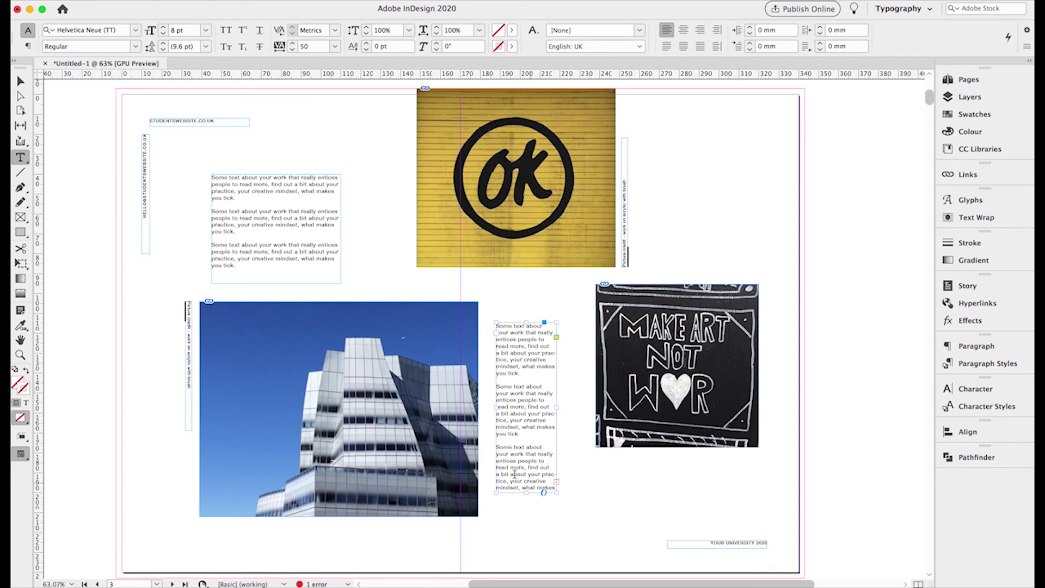
left_click(20, 81)
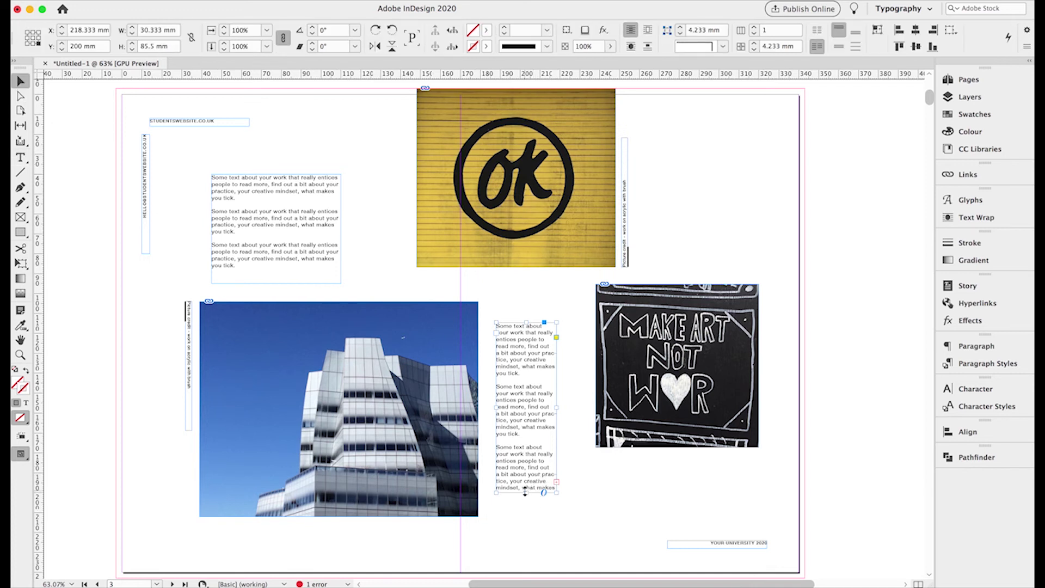
left_click_drag(526, 495, 527, 499)
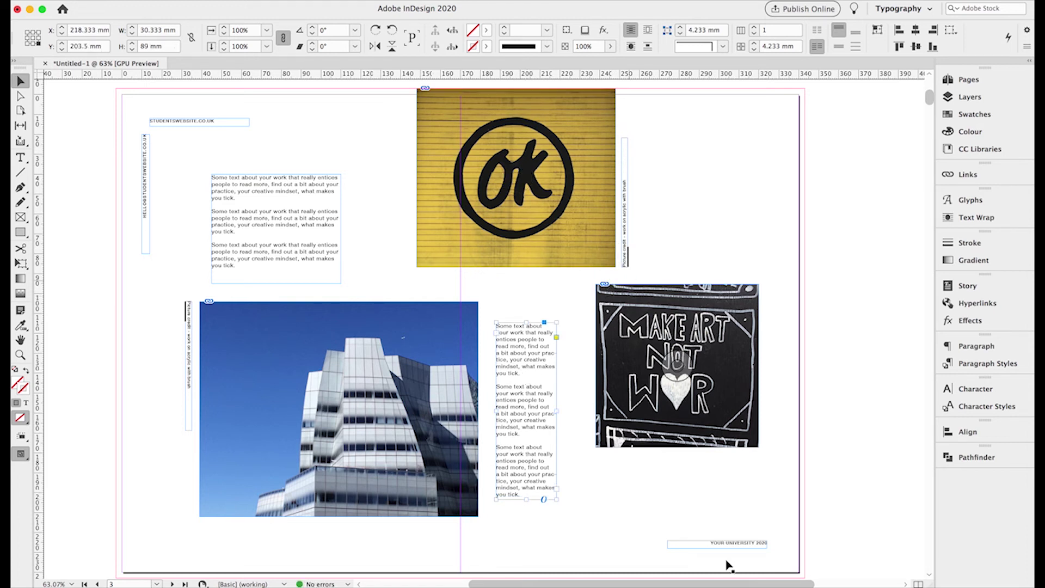
- Copy the STUDENTSWEBSITE.CO.UK frame, rotate it -90°, and place it beside the MAKE ART image
left_click(174, 122)
key("super+c")
key("super+v")
left_click_drag(452, 330, 513, 306)
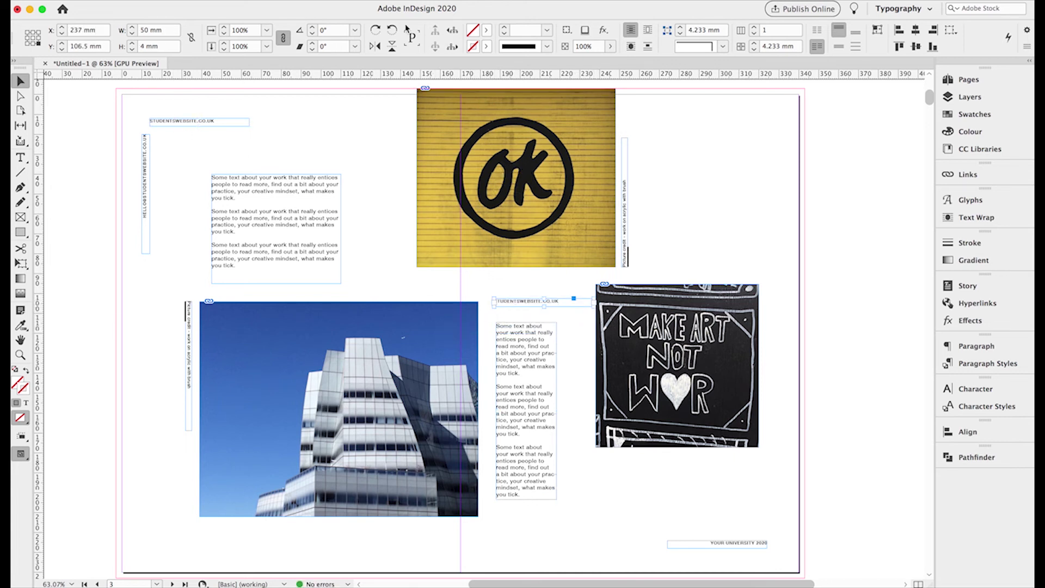
left_click(375, 30)
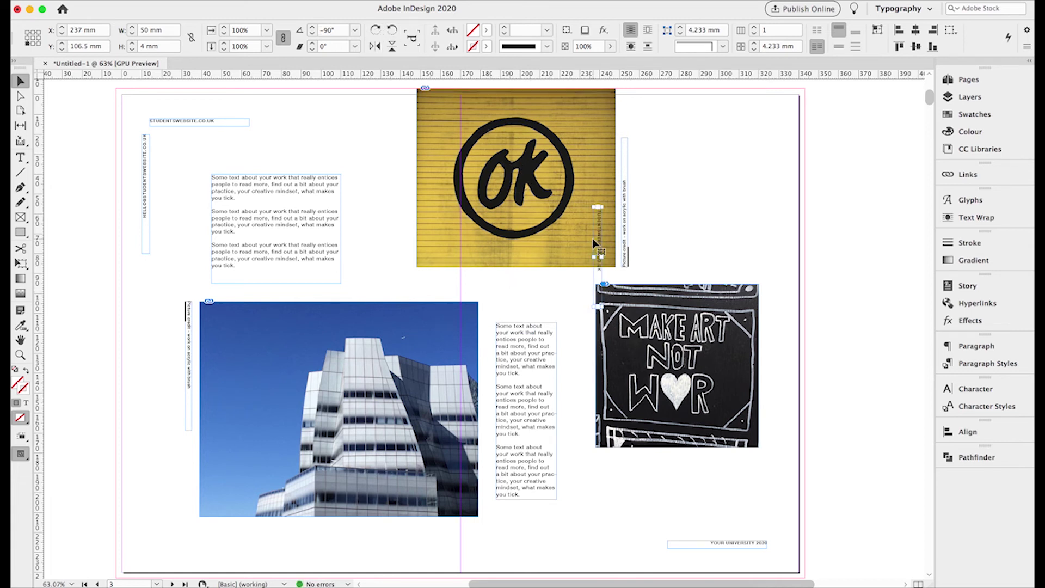
left_click_drag(598, 245, 579, 379)
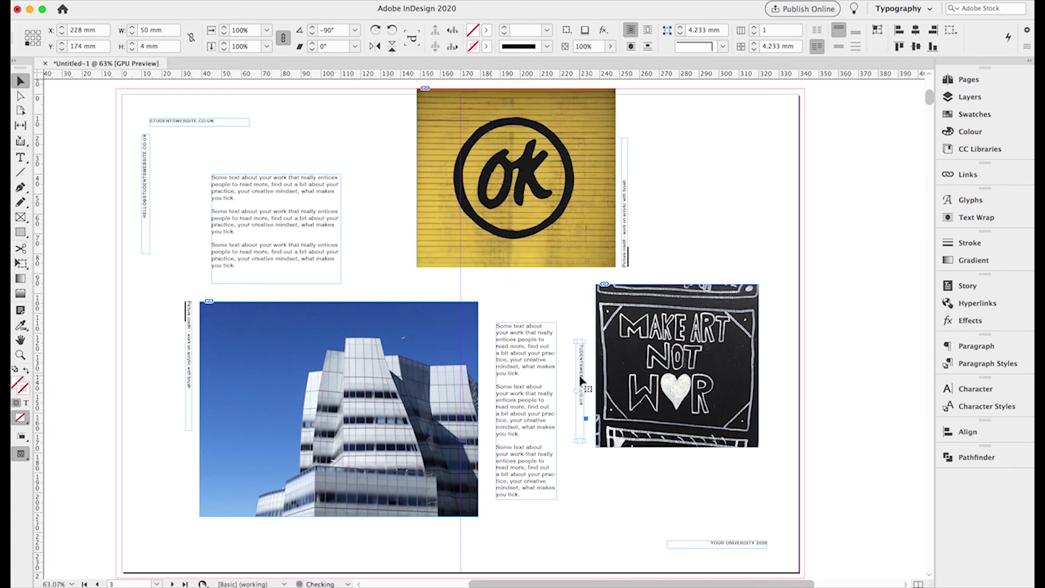
- Top-align the vertical frame with the narrow column and stretch it to 89 mm tall
left_click(548, 353, "shift")
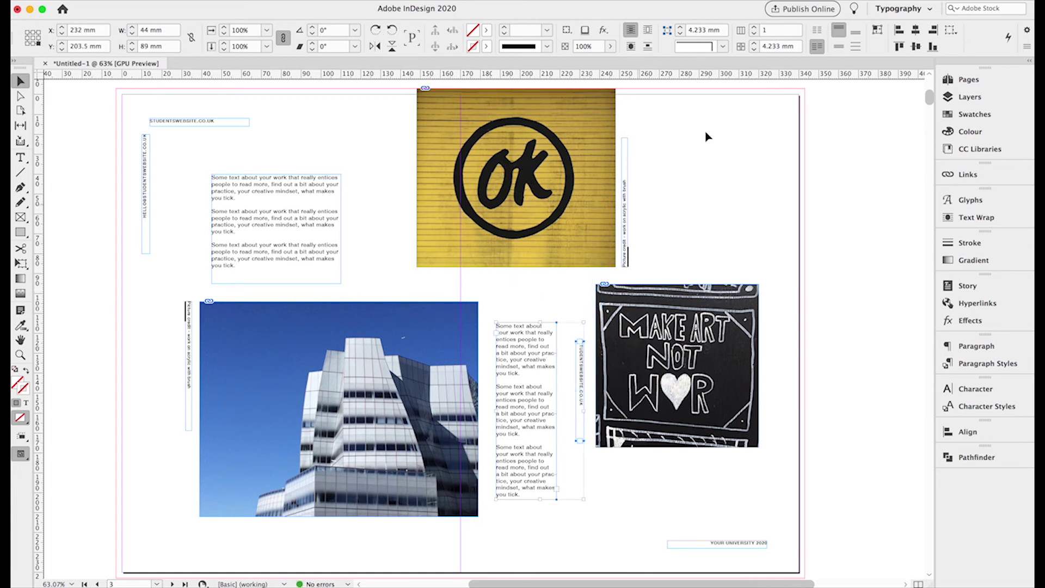
left_click(899, 46)
left_click(580, 294)
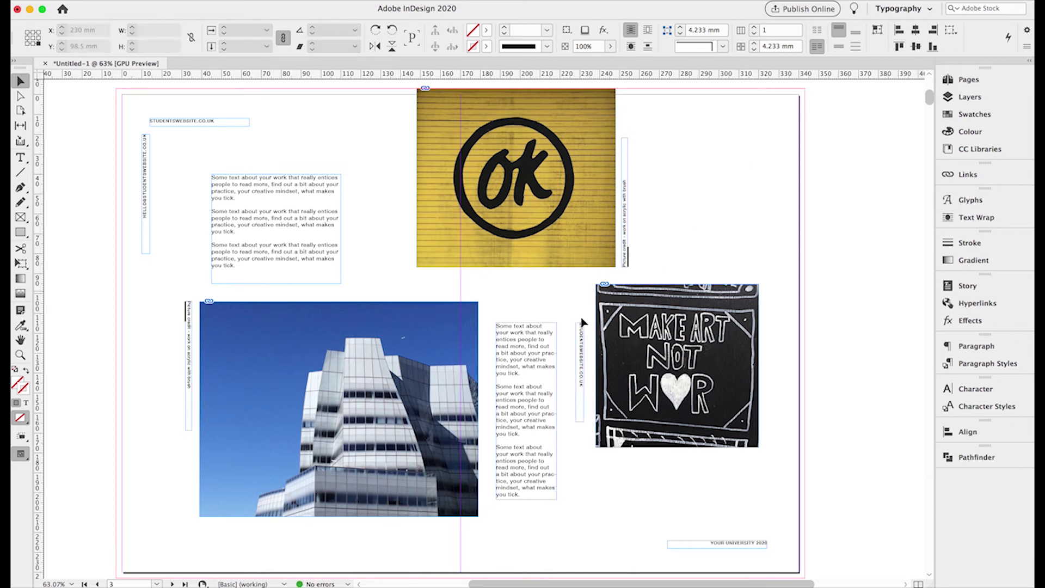
left_click(581, 392)
left_click_drag(576, 422, 570, 499)
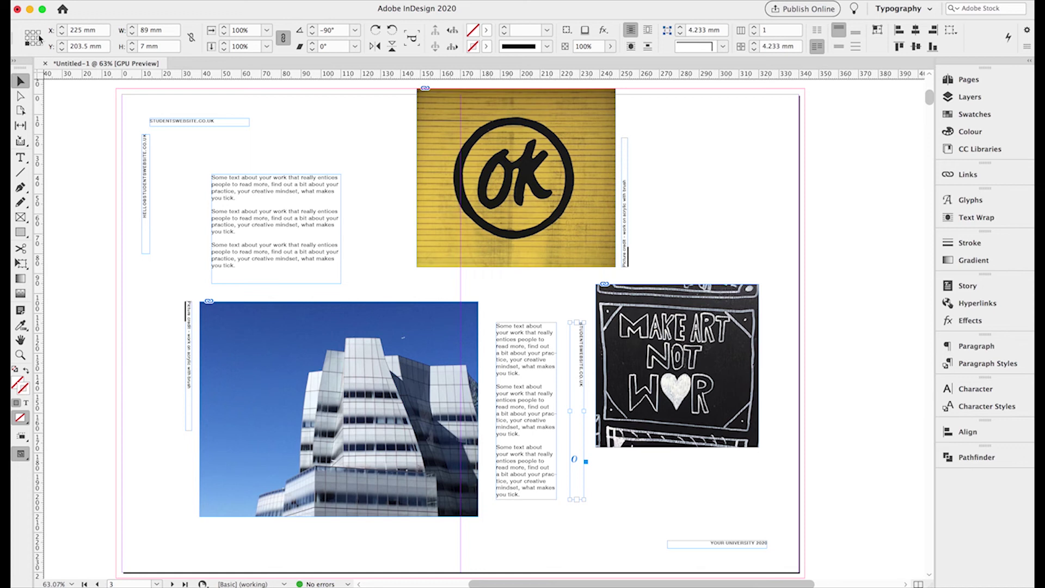
left_click(134, 36)
left_click(508, 344)
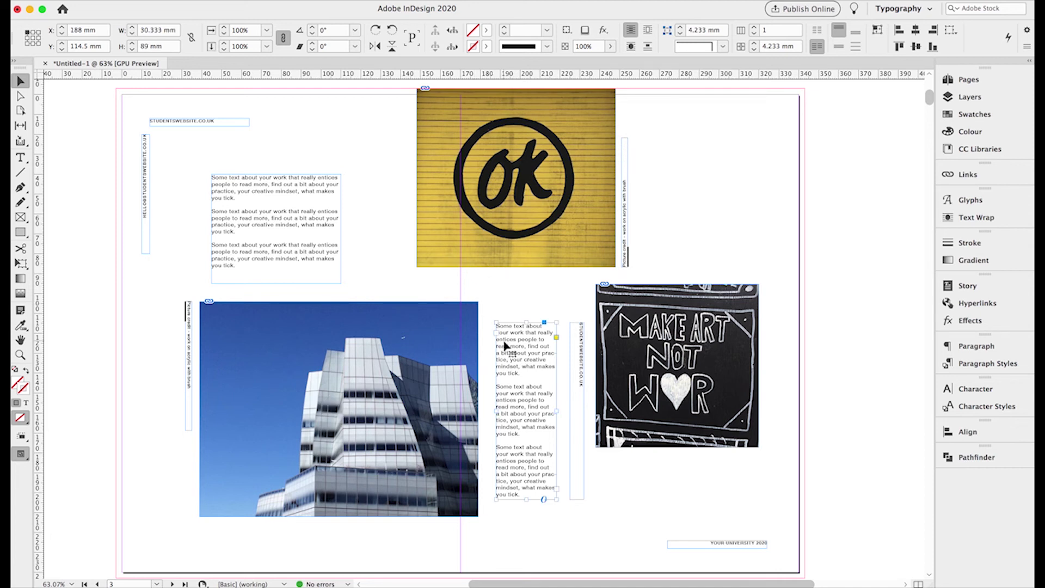
left_click(20, 157)
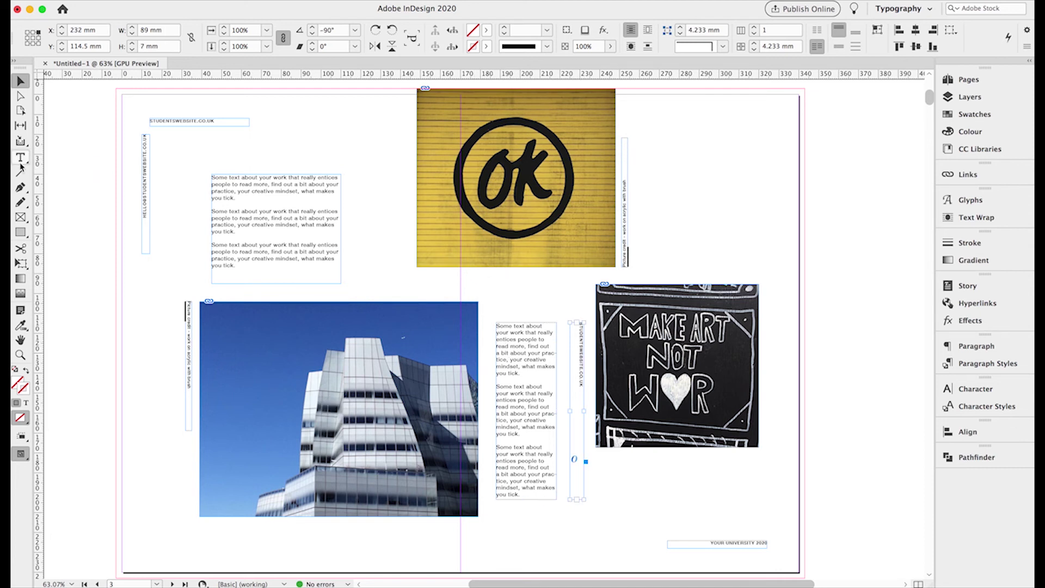
- Replace the vertical frame's text with NAME and set its size to 18 pt
left_click(582, 331)
key("super+a")
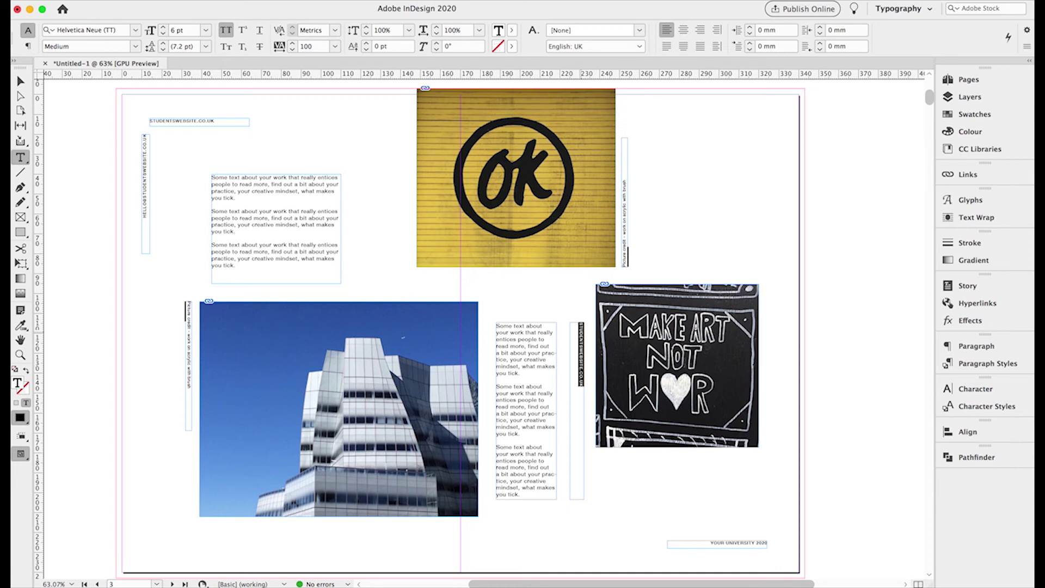
key("BackSpace")
left_click(581, 330)
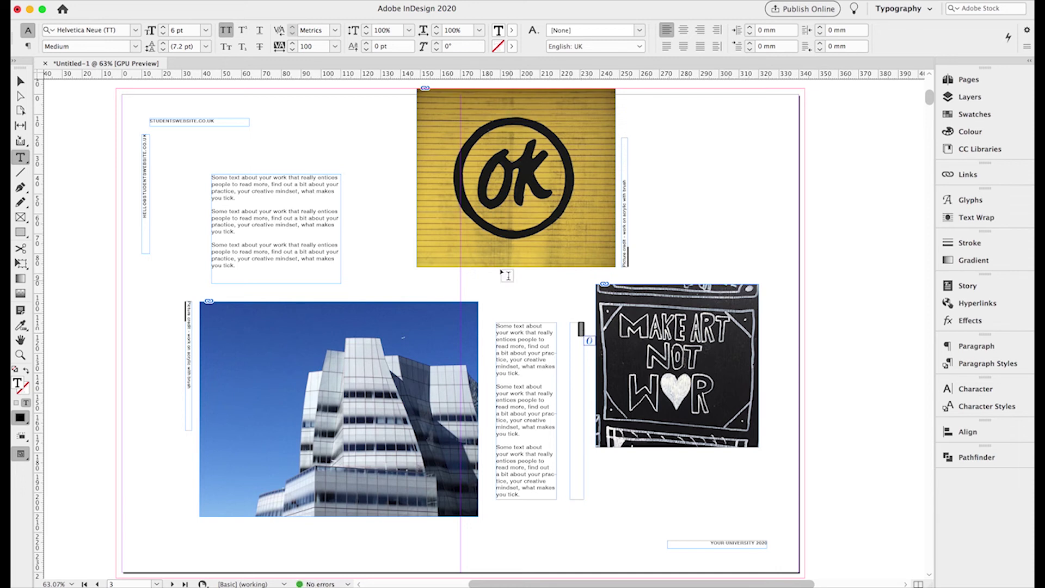
left_click(163, 27)
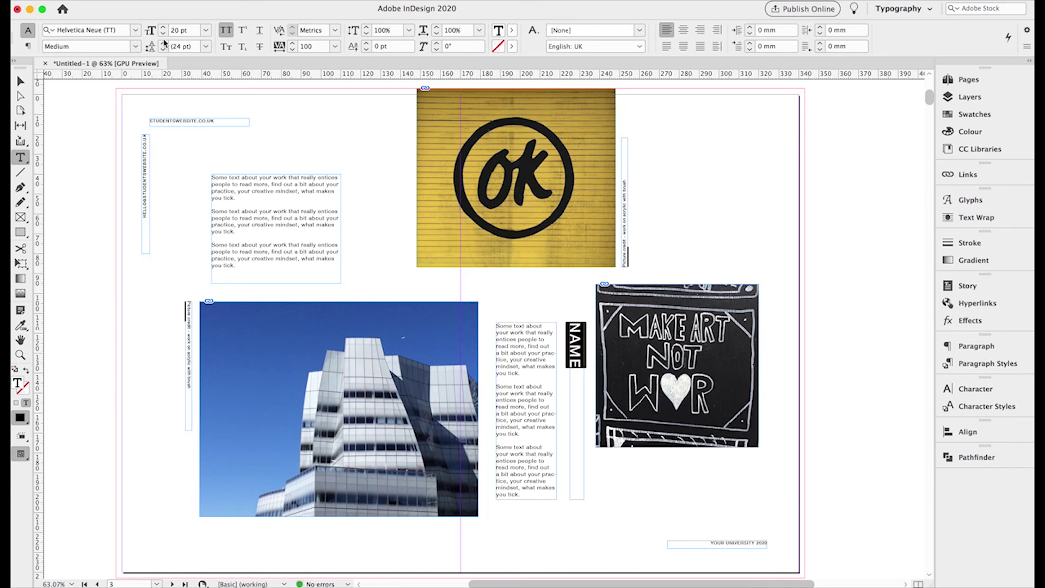
double_click(175, 31)
type("18")
- Set NAME's tracking to 1200 and nudge the frame right to X 233.667 mm
left_click(293, 43)
left_click(293, 44)
left_click(292, 44)
left_click(293, 44)
left_click(292, 44)
double_click(302, 46)
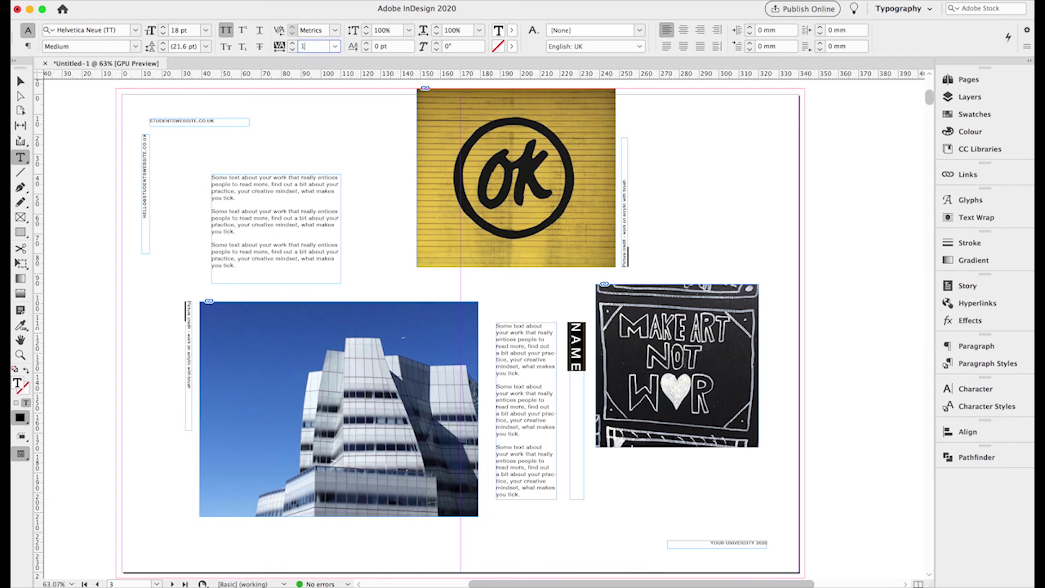
key("Return")
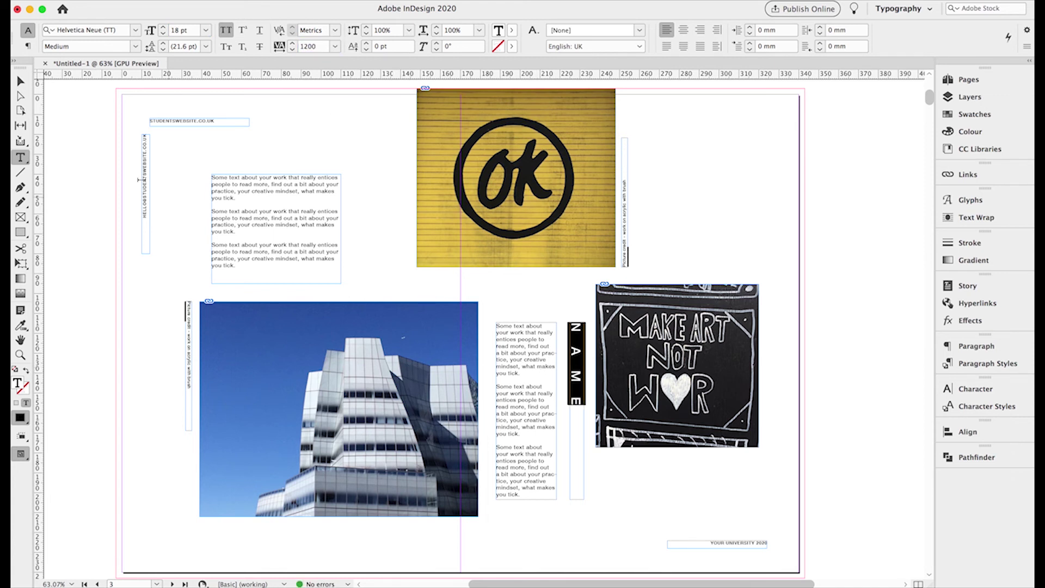
left_click(22, 82)
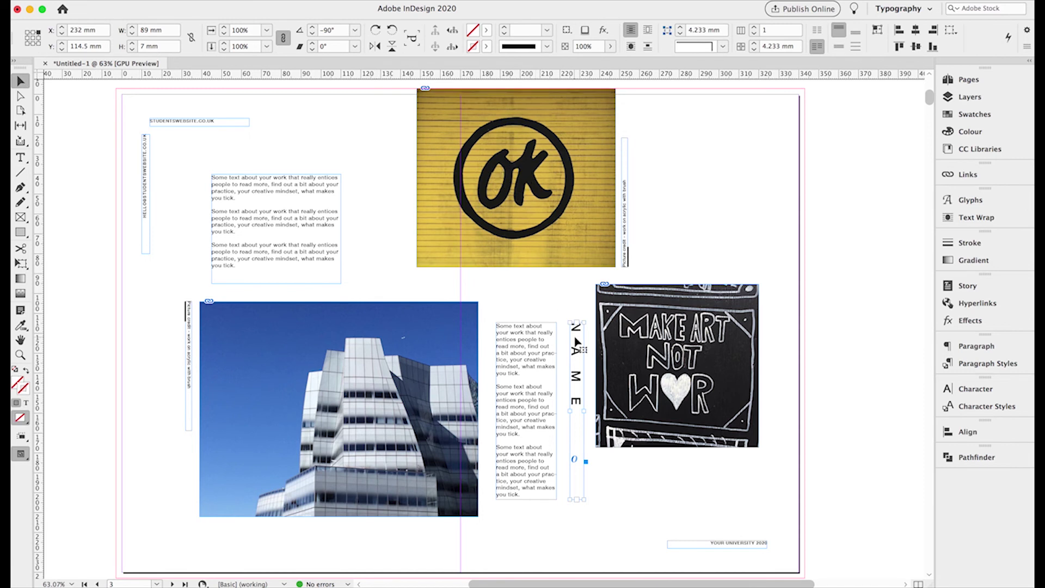
left_click_drag(576, 339, 579, 340)
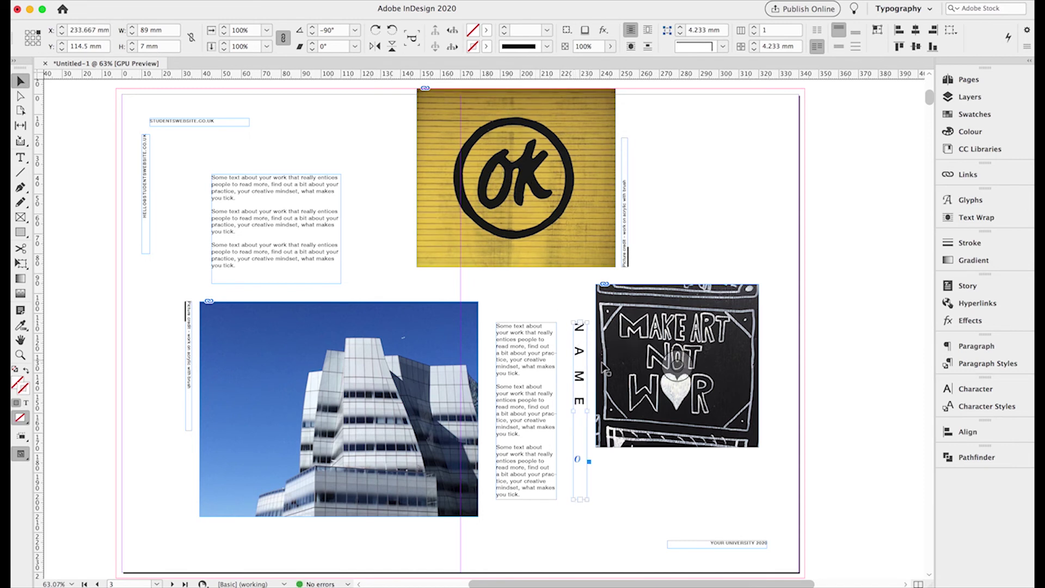
left_click(523, 349)
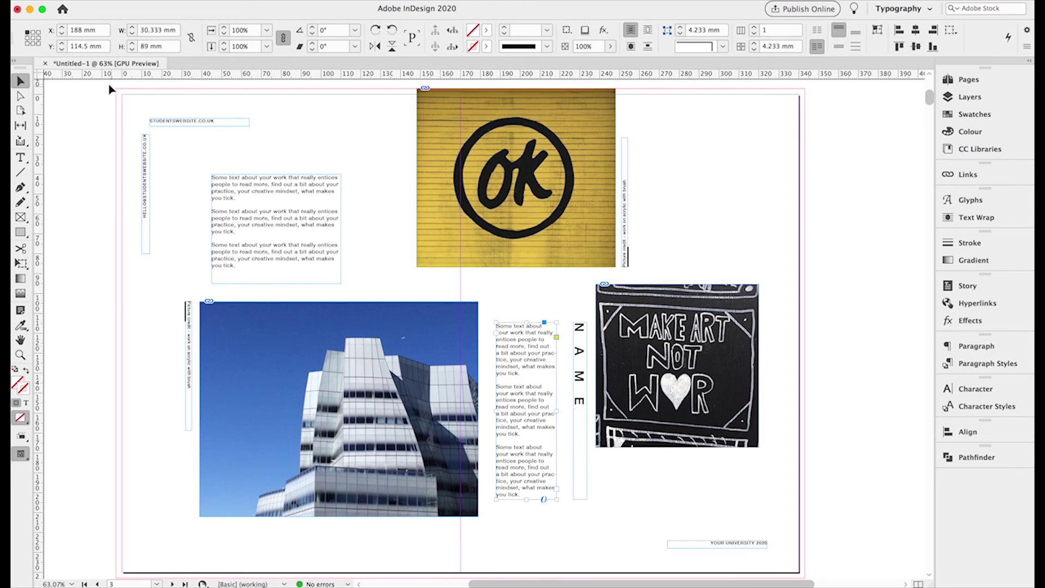
- Shift the text column left 2 mm, duplicate the NAME frame beside it and top-align both frames
left_click(62, 35)
left_click(62, 35)
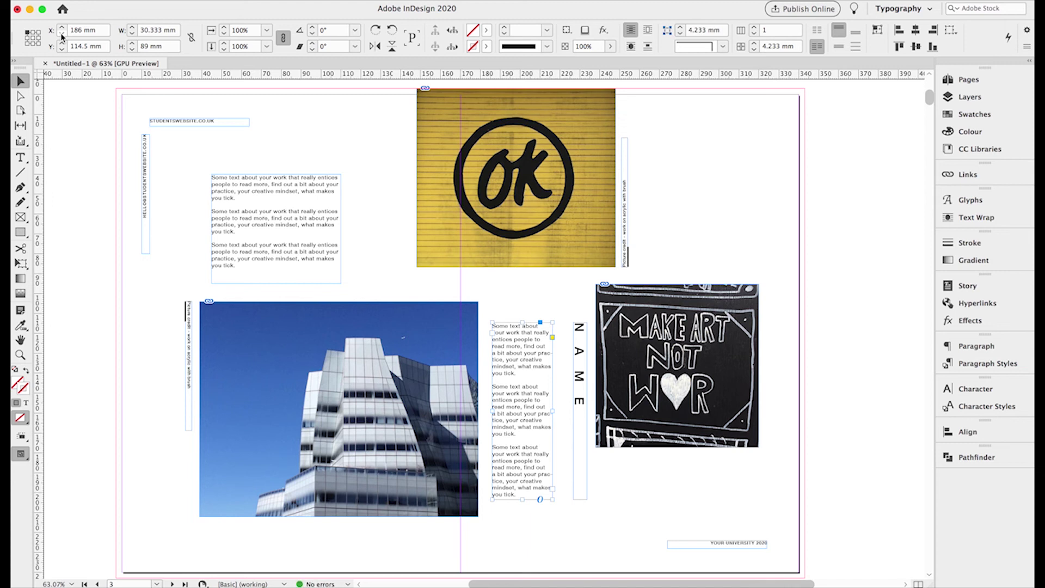
left_click_drag(587, 385, 579, 361)
left_click(580, 361, "shift")
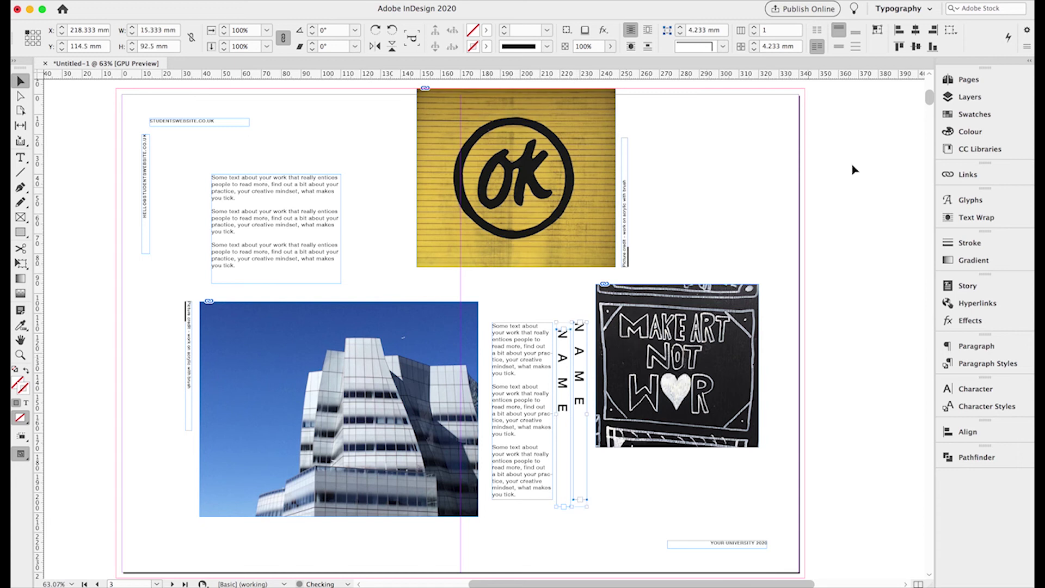
left_click(900, 48)
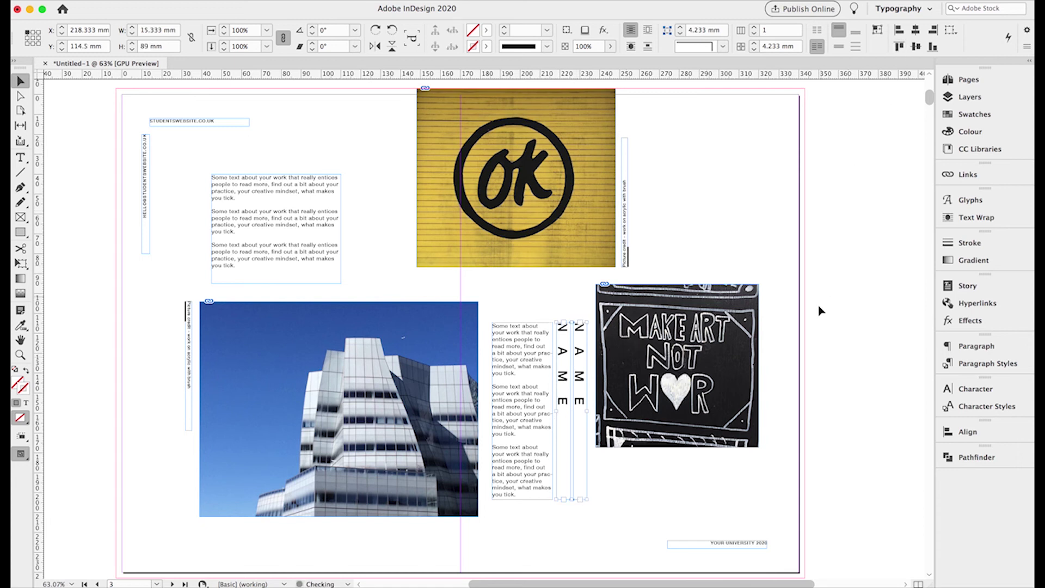
left_click(840, 355)
left_click_drag(567, 340, 570, 341)
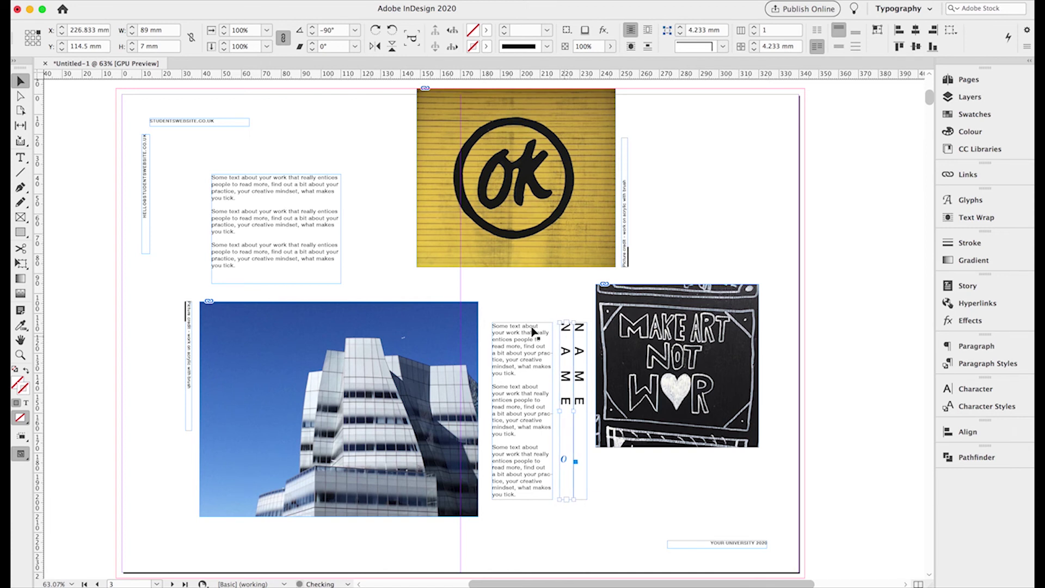
- Retype the left frame's NAME as SURNAME and set it Bold
left_click(22, 159)
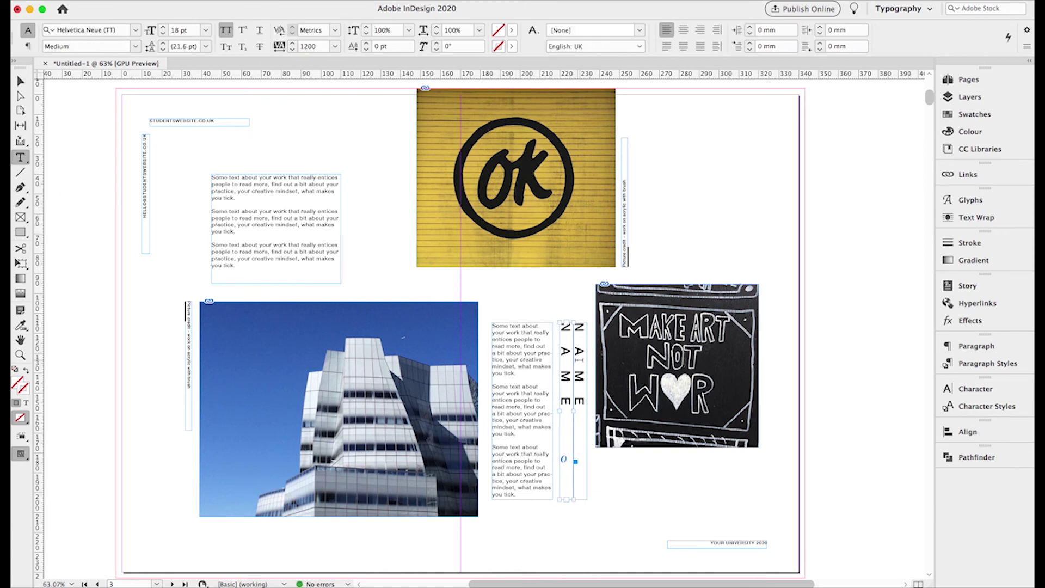
double_click(569, 359)
type("SURNAME")
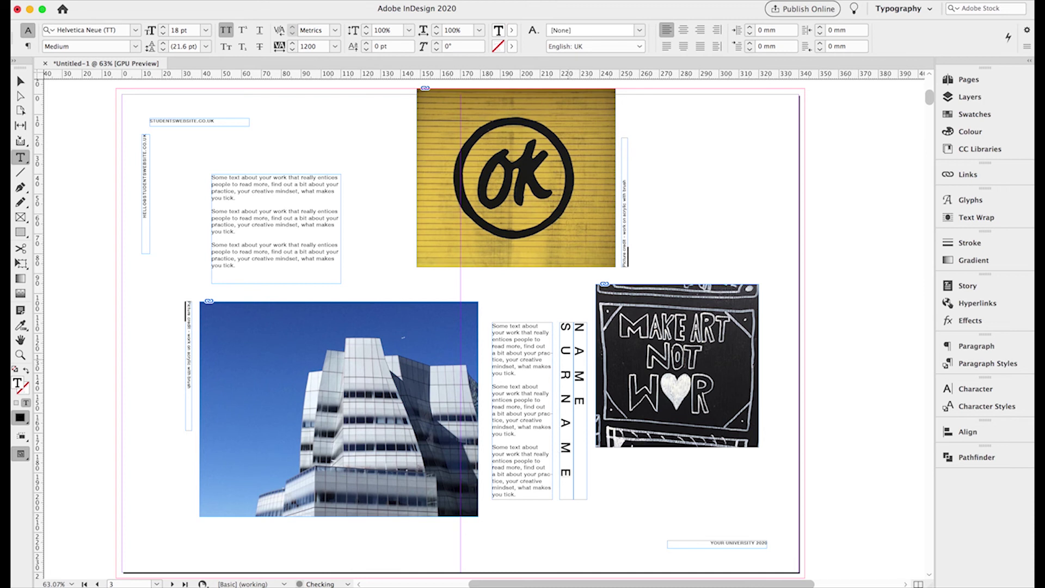
double_click(570, 377)
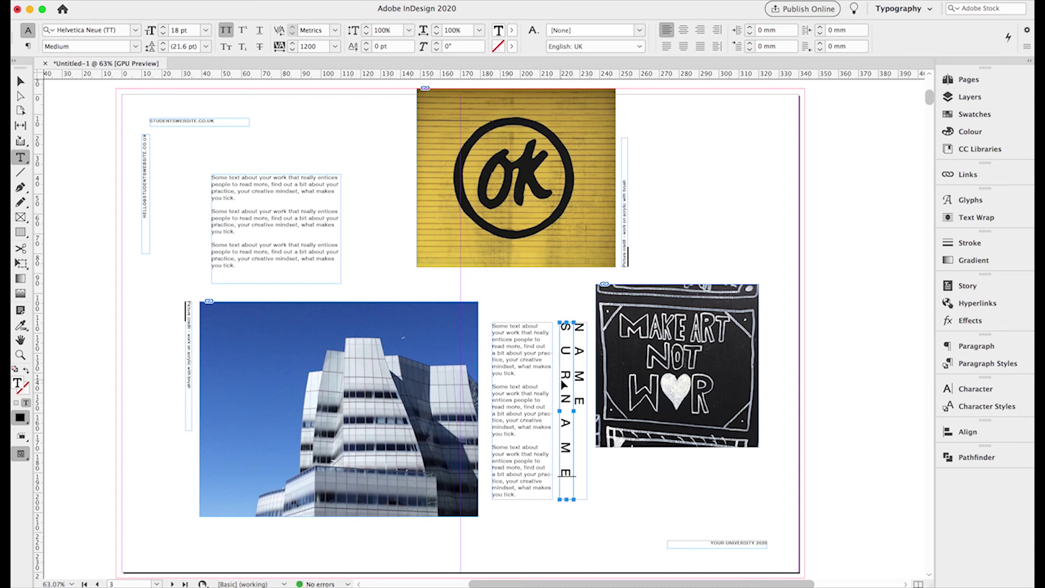
left_click(135, 47)
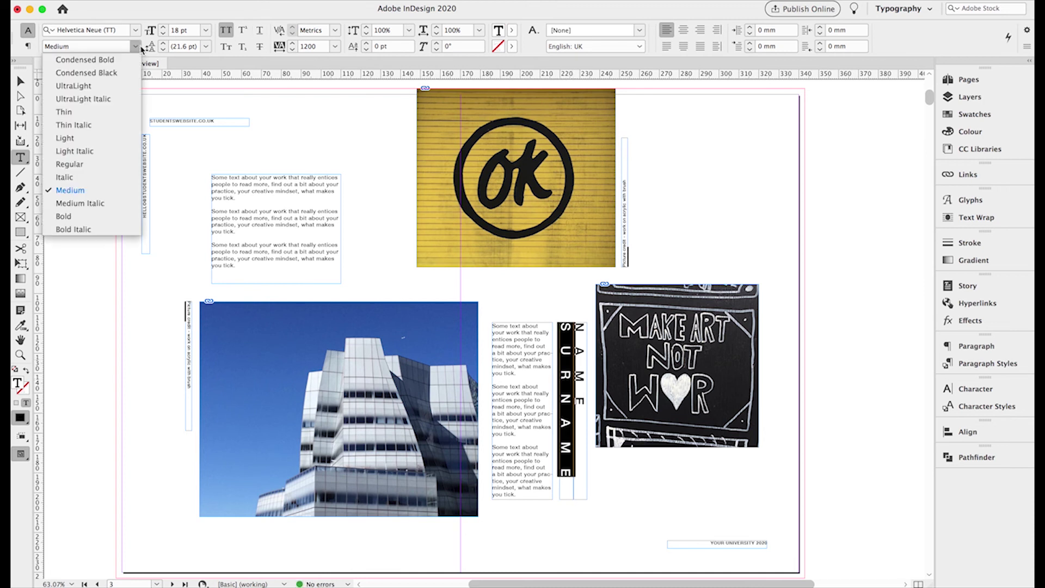
left_click(60, 226)
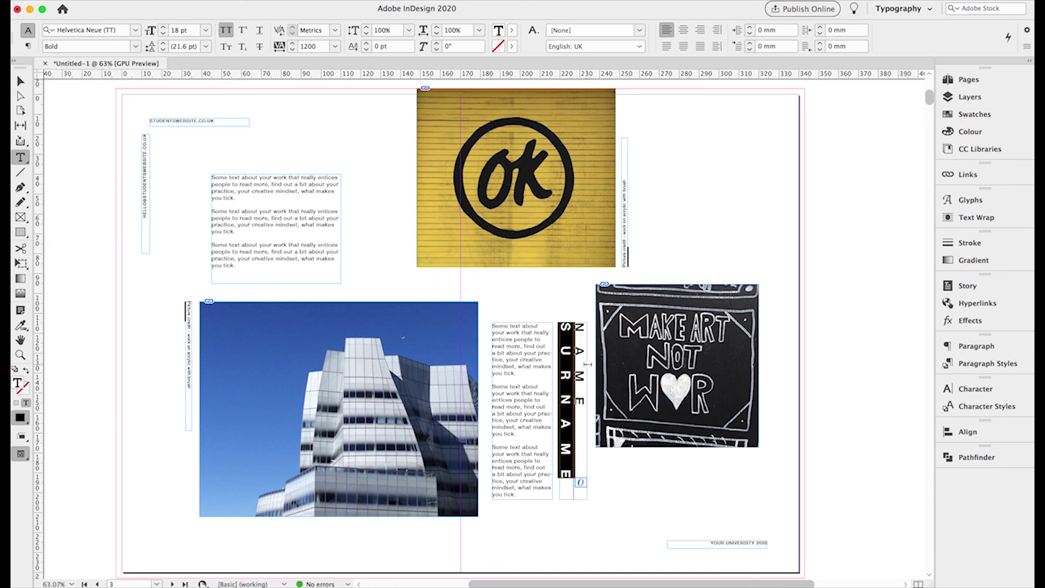
- Set the other frame's NAME to the Light font weight
double_click(580, 372)
left_click(133, 46)
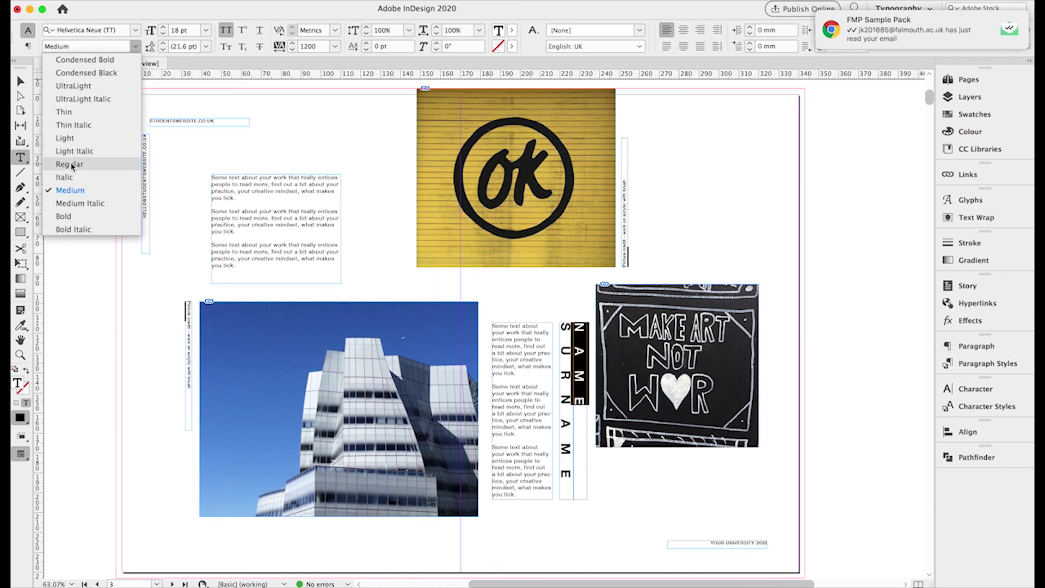
left_click(70, 164)
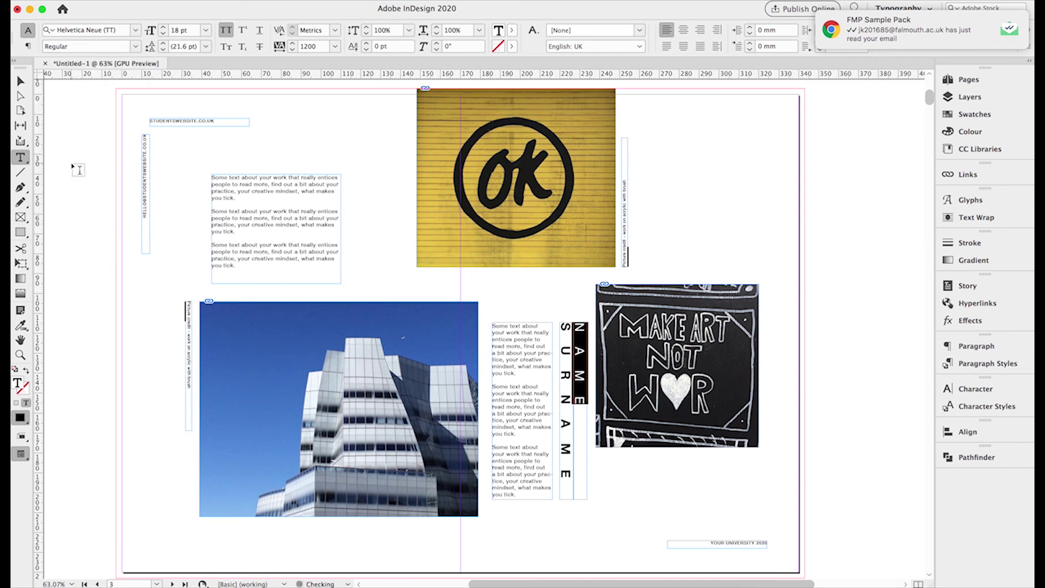
left_click(135, 46)
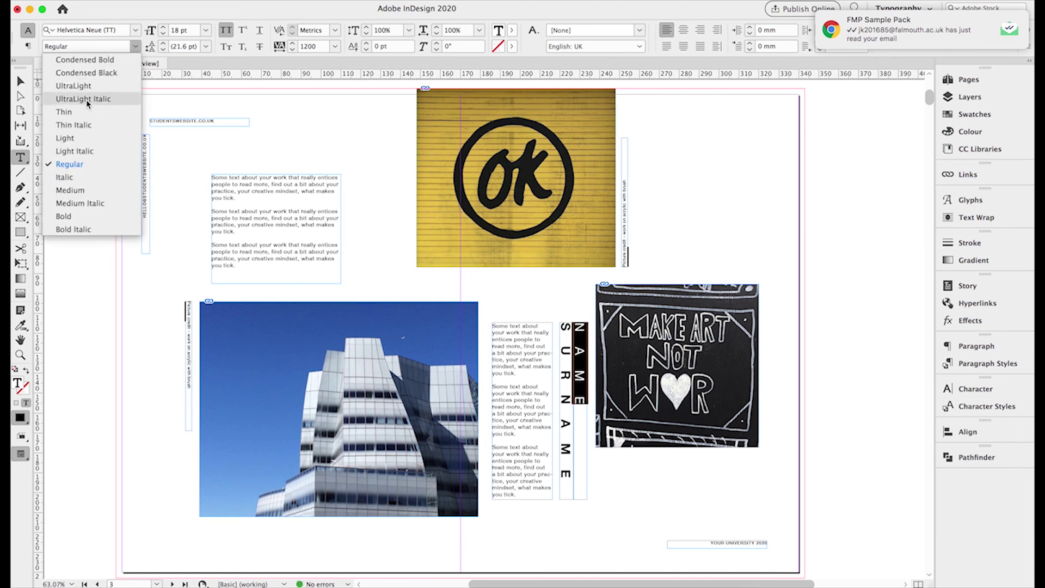
left_click(70, 143)
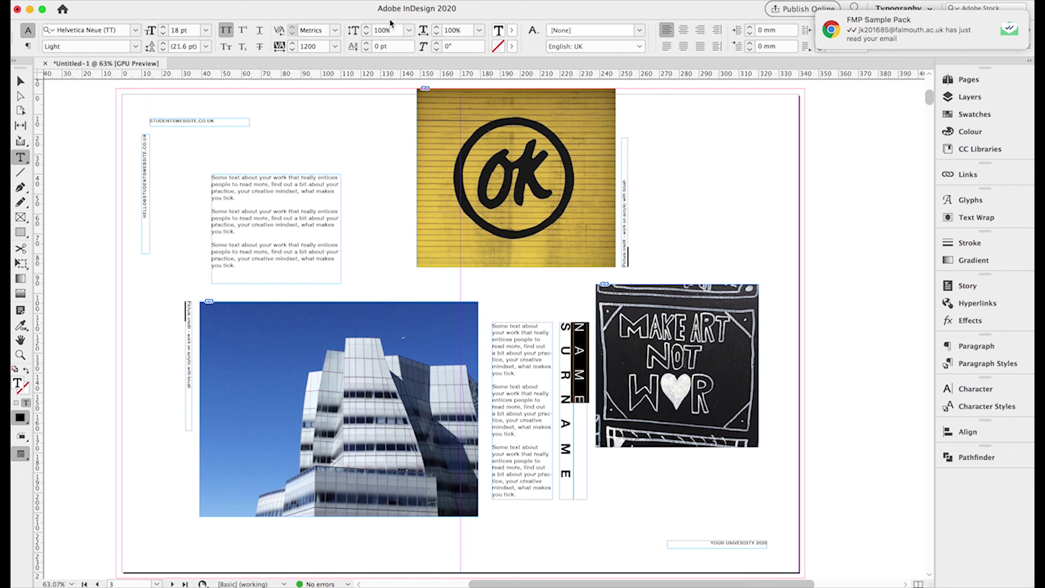
- Widen NAME's tracking step by step to 3200
double_click(305, 48)
type("2")
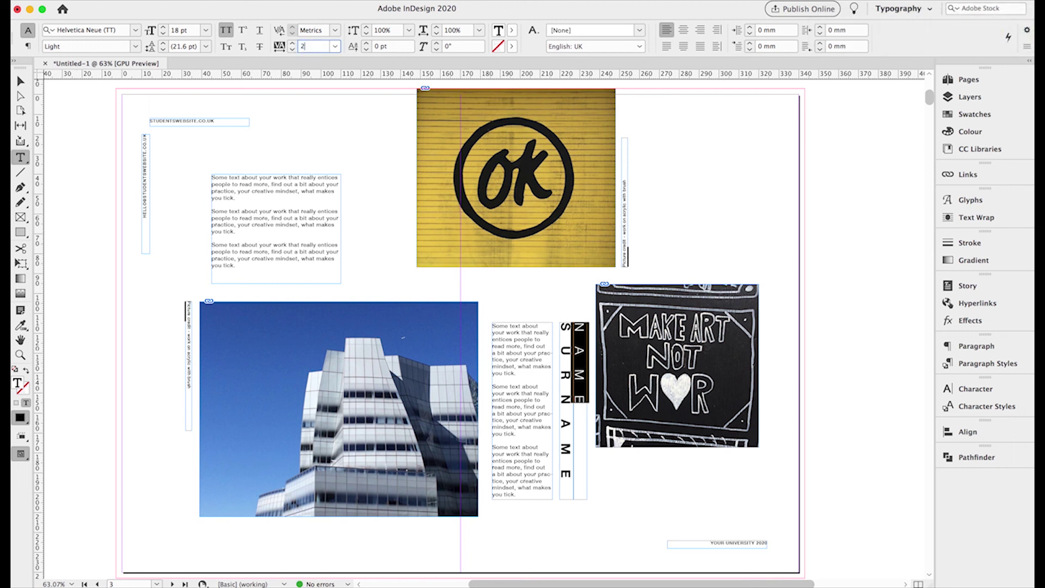
key("Return")
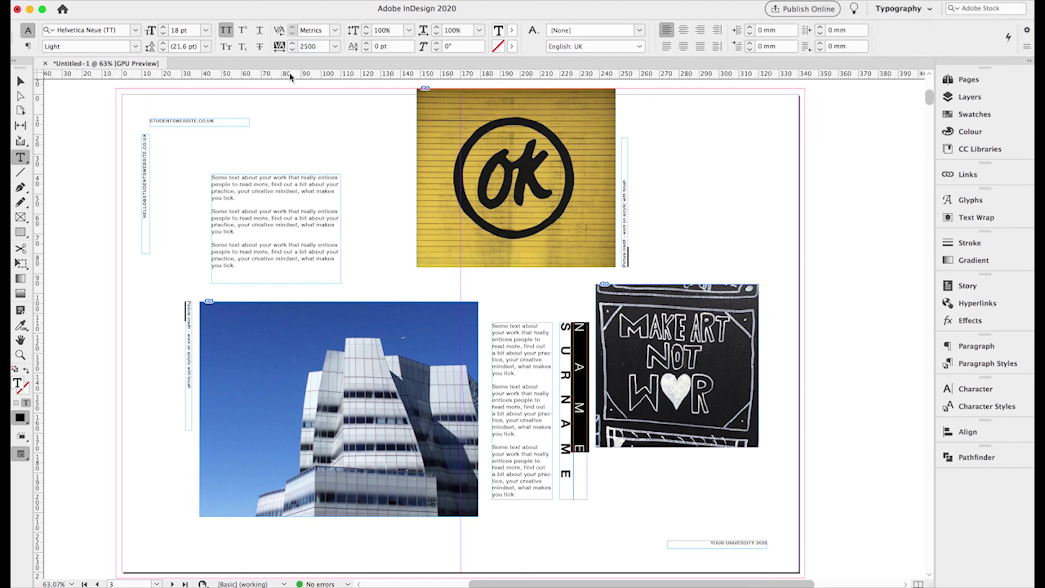
type("2800")
key("Return")
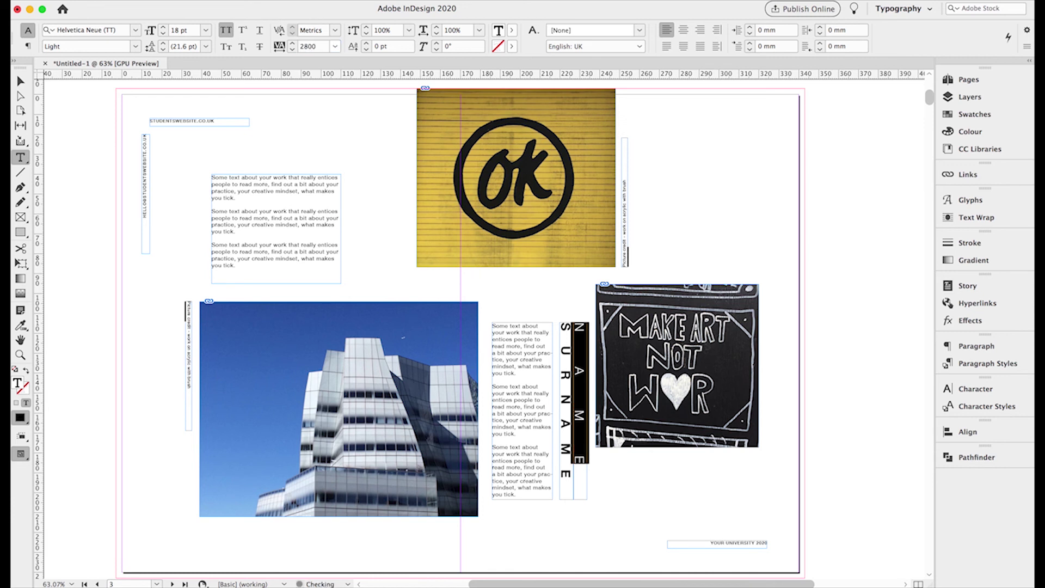
double_click(306, 47)
type("3200")
key("Return")
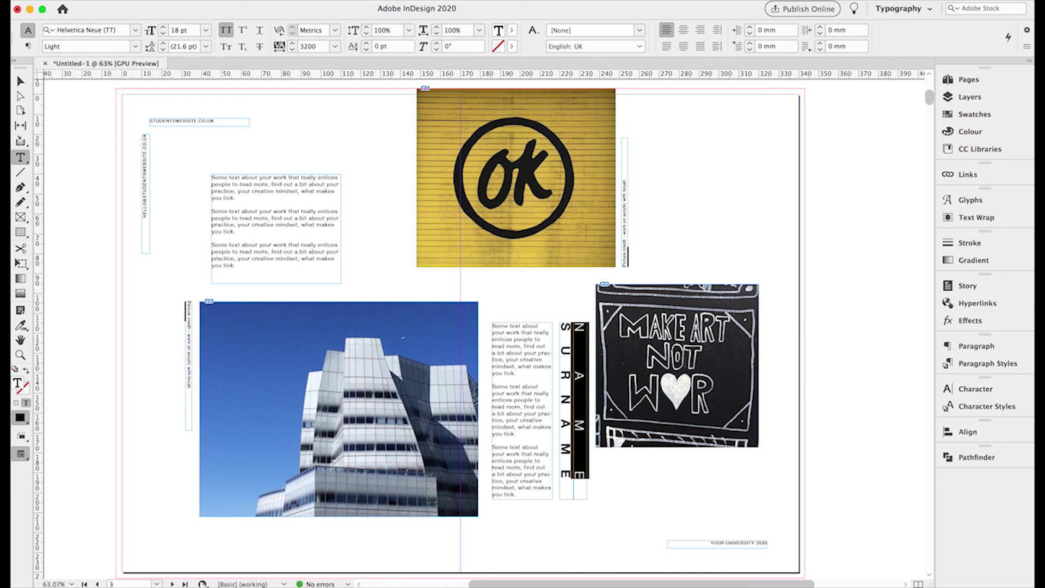
- Zoom in on the title's bottom, tighten NAME's tracking to 3175, then fit the page in view
left_click(20, 354)
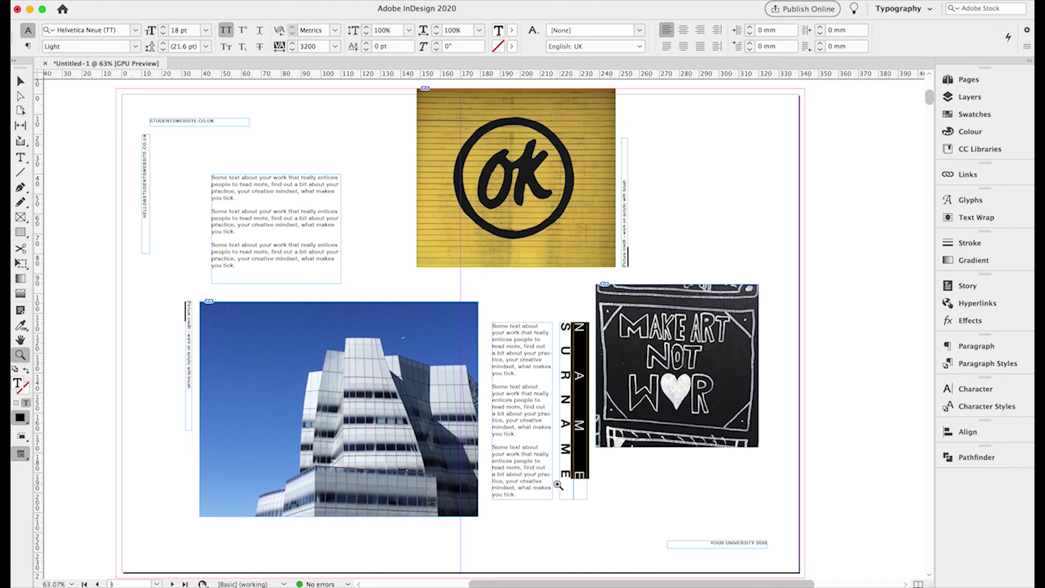
left_click(576, 482)
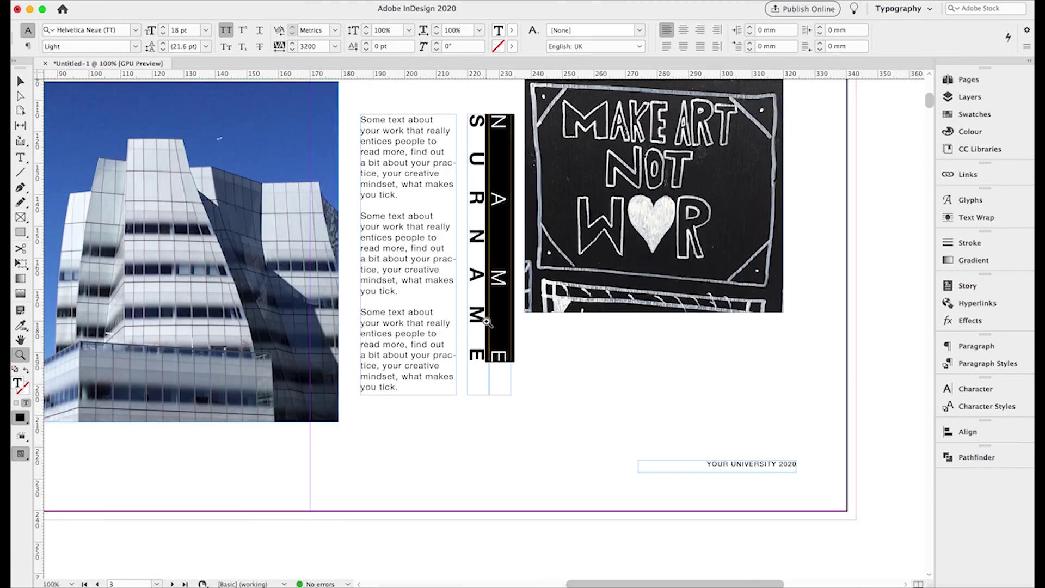
left_click(506, 363)
left_click(490, 339)
left_click(470, 310)
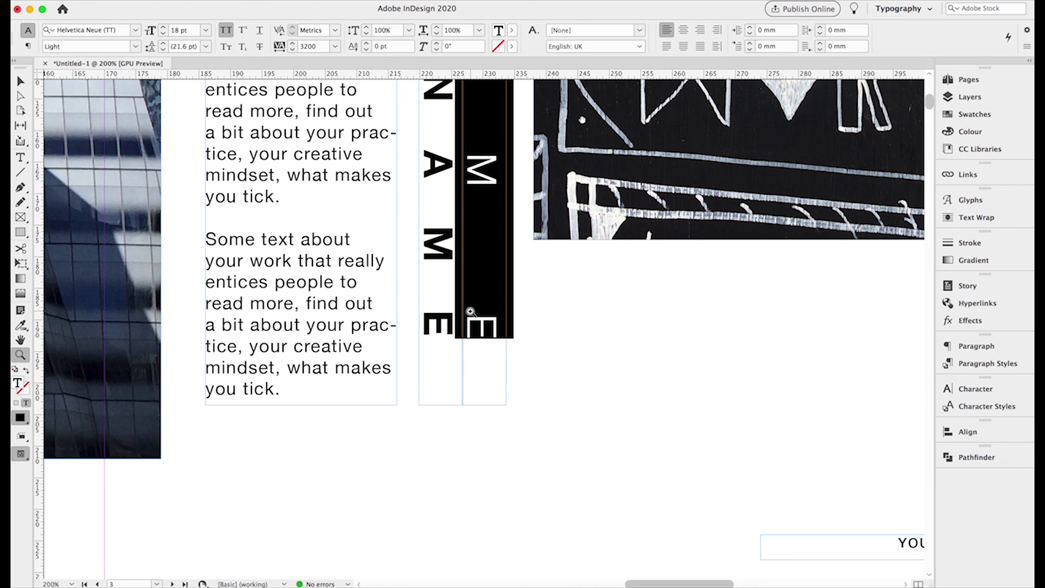
left_click(20, 158)
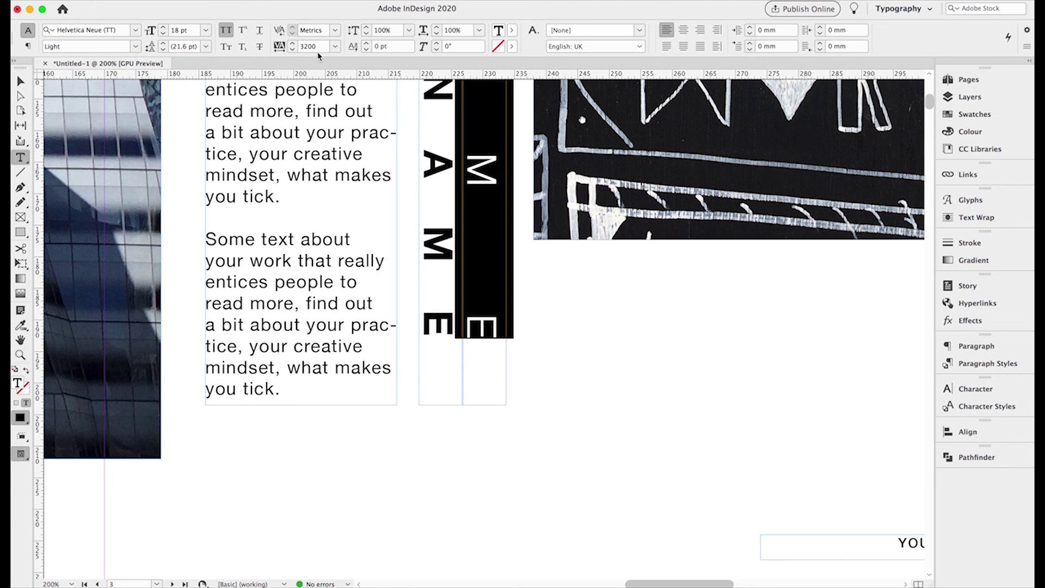
left_click(293, 49)
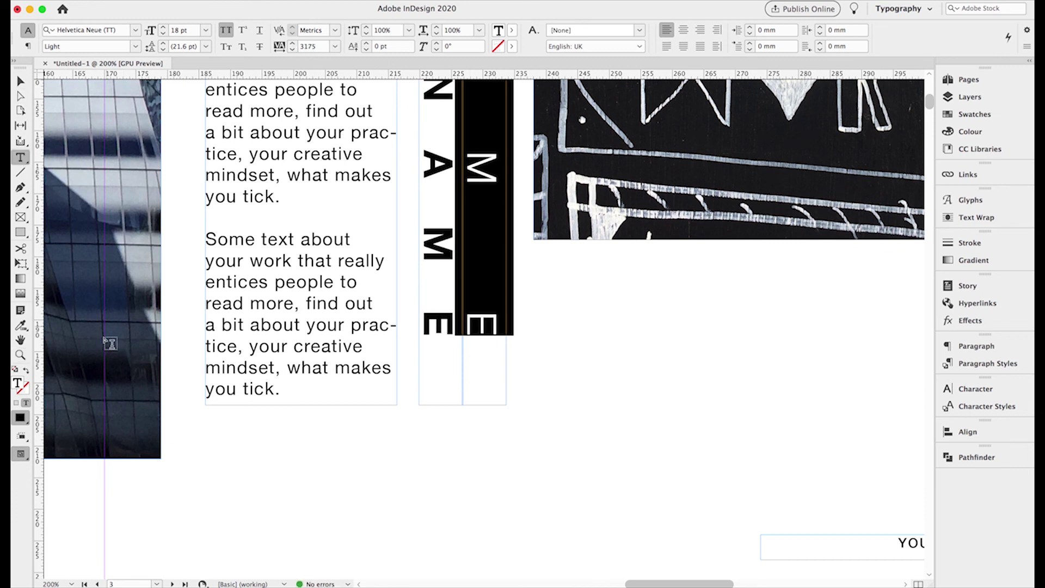
left_click(20, 354)
left_click(472, 339)
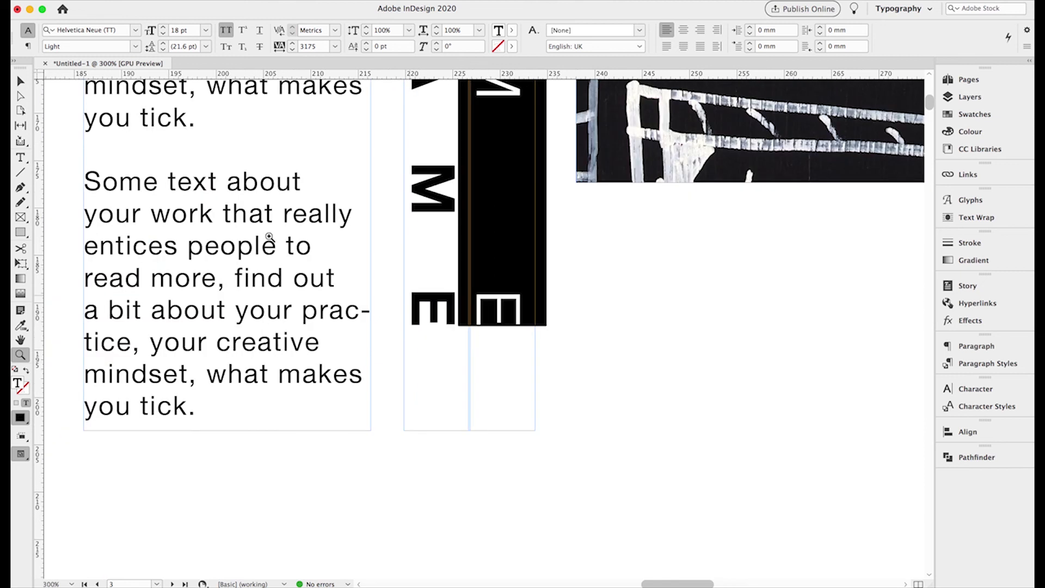
left_click(22, 82)
left_click(625, 362)
key("super+0")
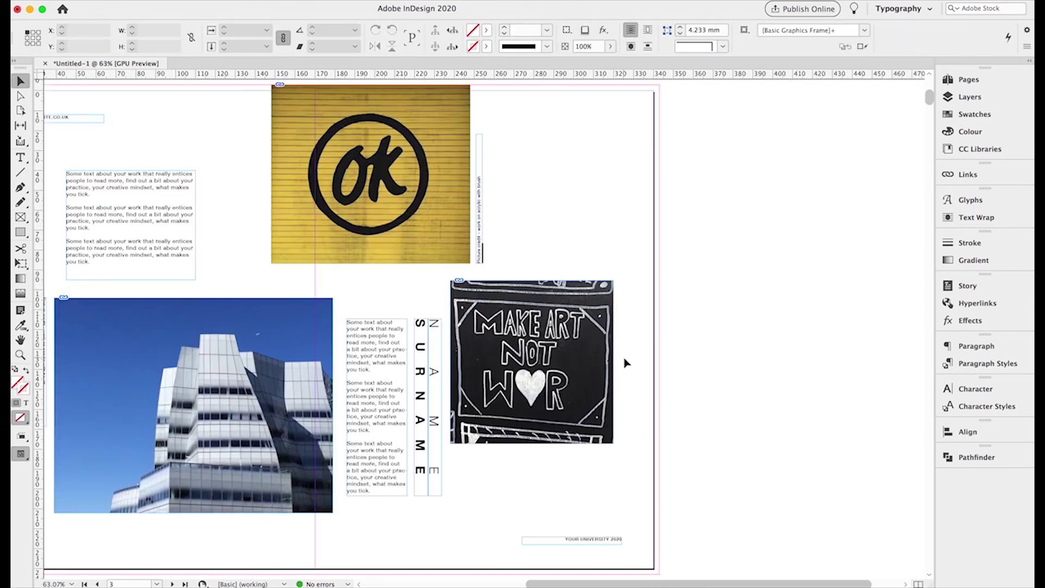
- Copy the picture-credit caption, rotate it horizontal and place it under the MAKE ART photo
left_click(479, 260)
left_click_drag(479, 260, 518, 437)
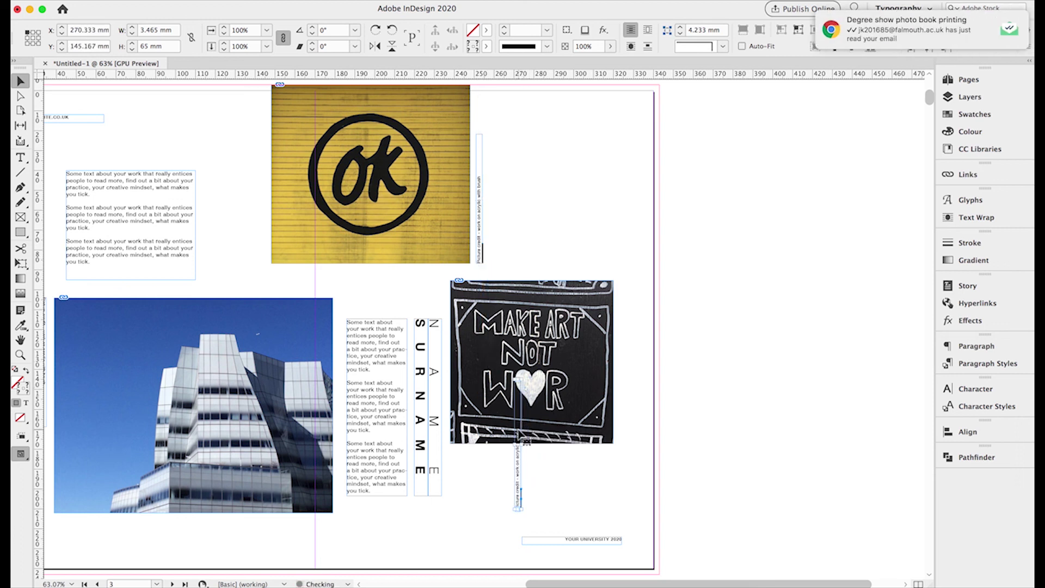
left_click(376, 29)
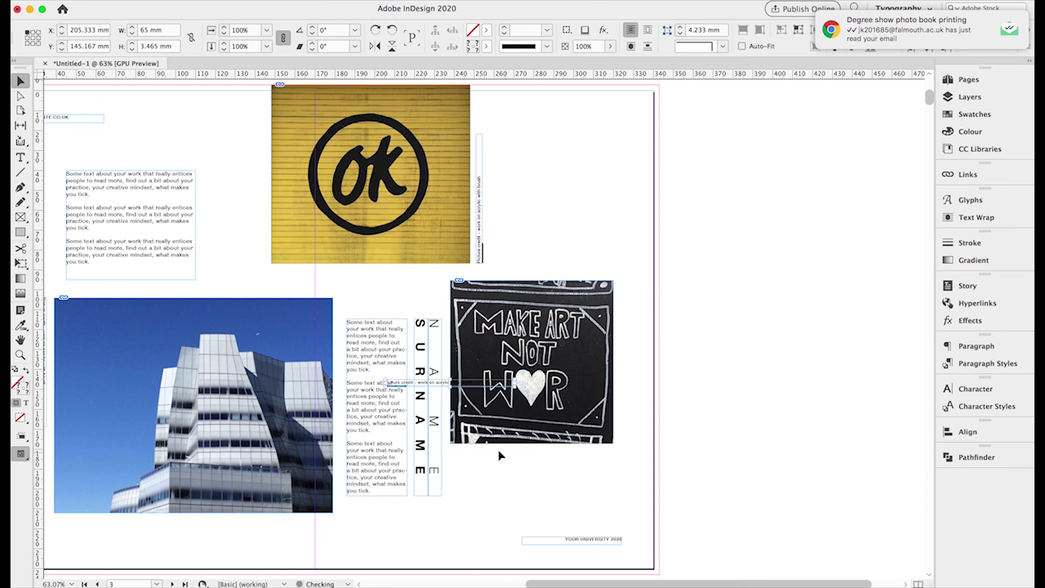
left_click_drag(395, 385, 470, 459)
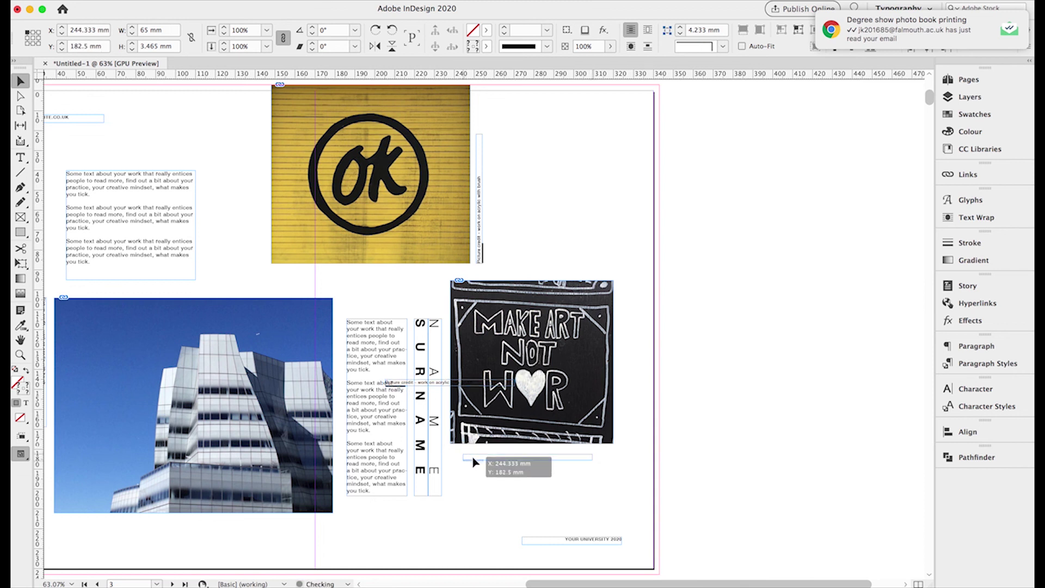
- Align the caption at X 238 mm and nudge it up closer to the photo
left_click(473, 373)
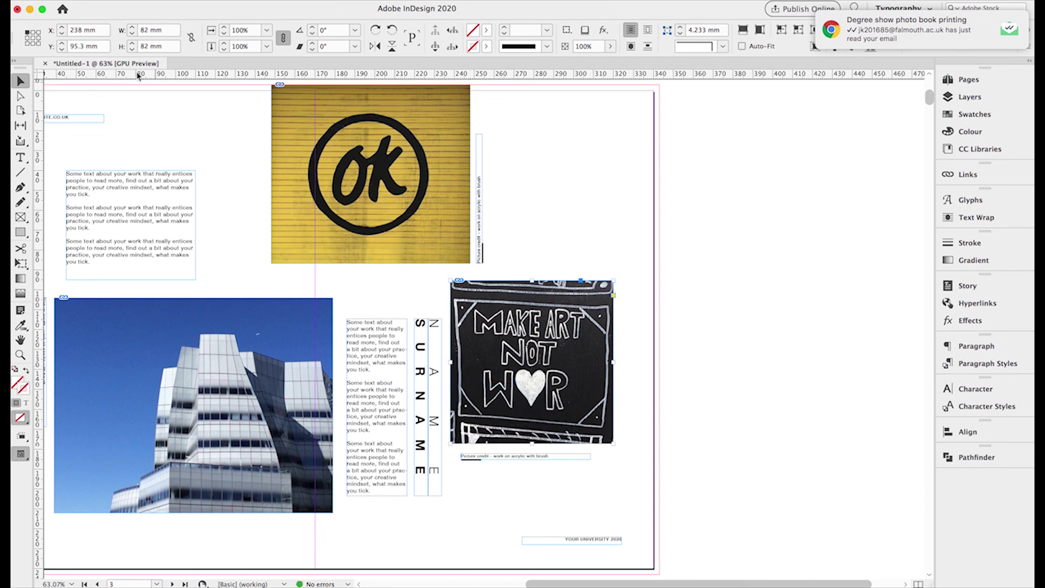
left_click(468, 461)
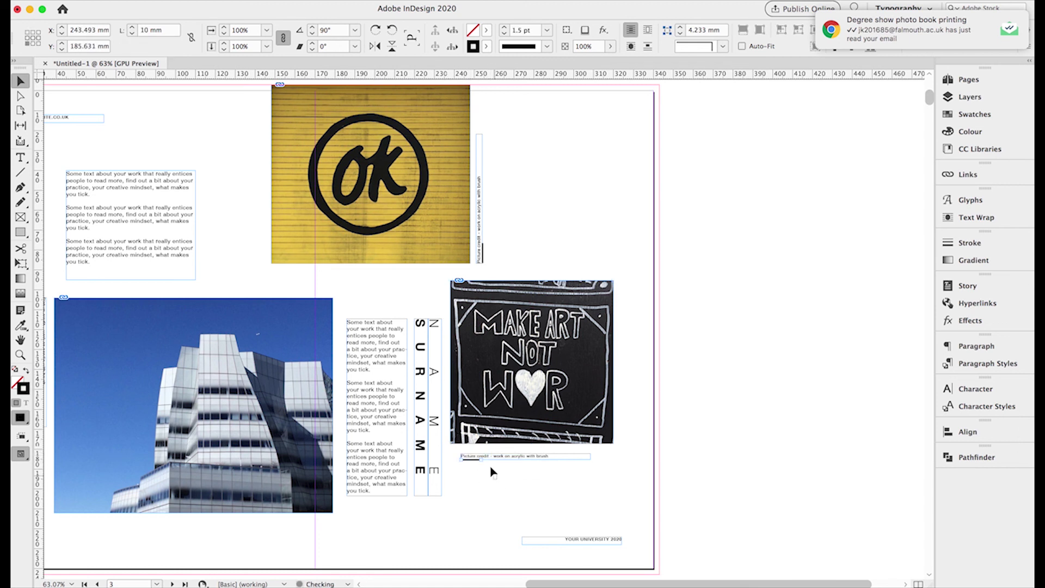
left_click(471, 456)
double_click(76, 33)
type("238")
key("Return")
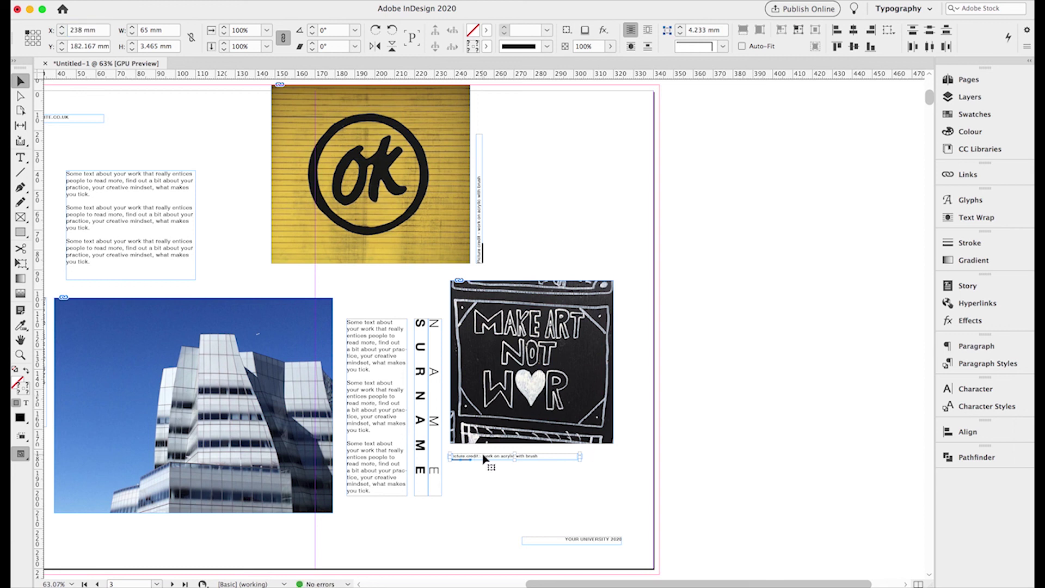
left_click_drag(486, 458, 488, 455)
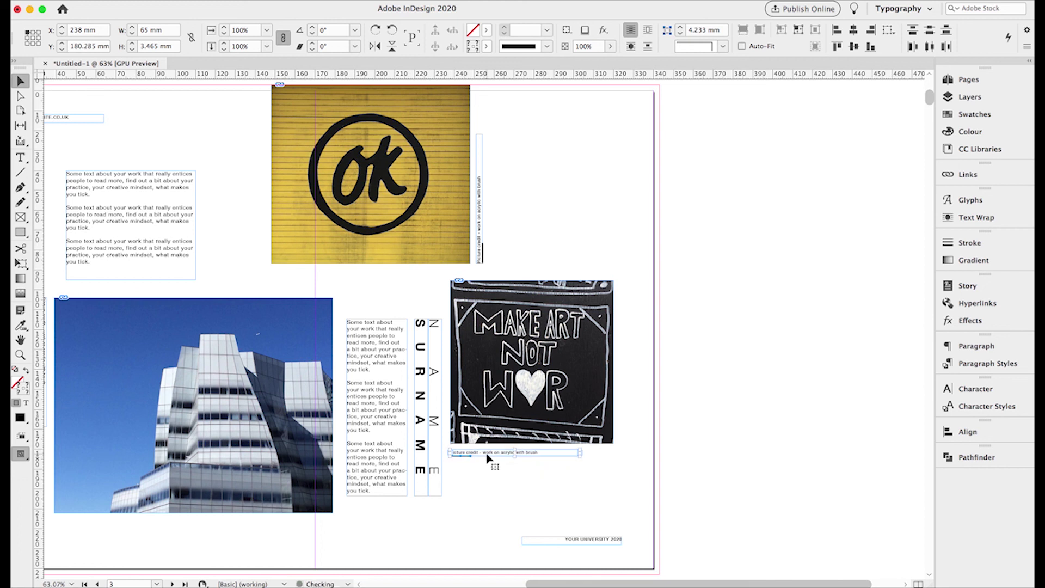
left_click(497, 464)
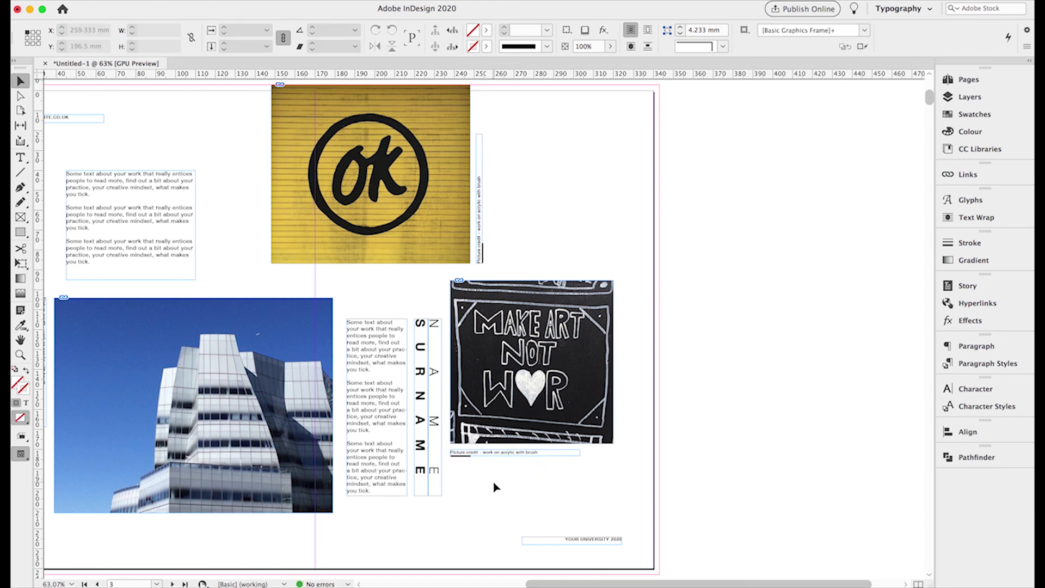
- Save the document as 'Degree Show Catalogue page layout' in Desktop > Degree Show Catalogue 2020
scroll(495, 486, "left", 5)
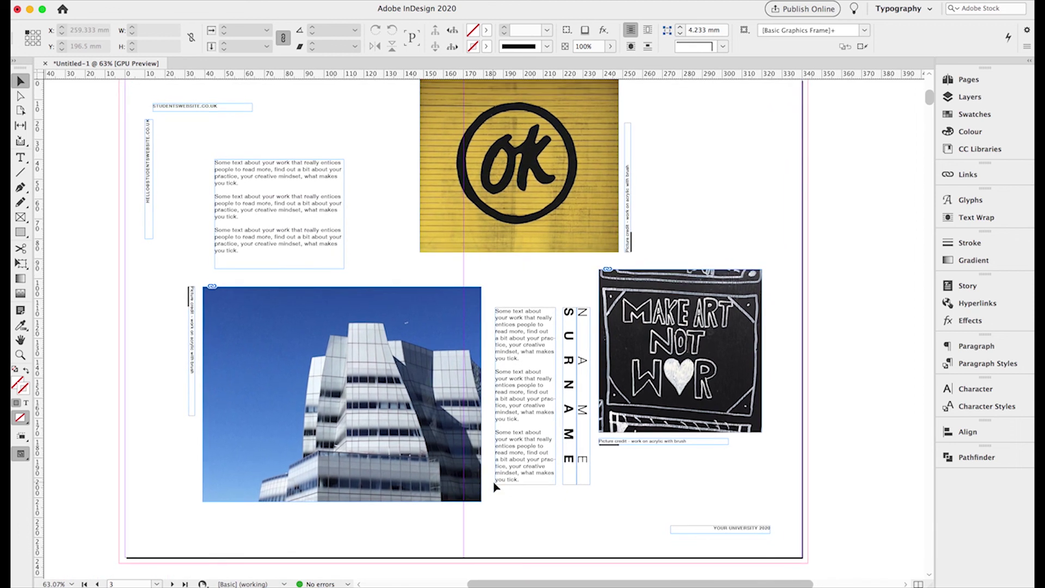
scroll(495, 486, "up", 1)
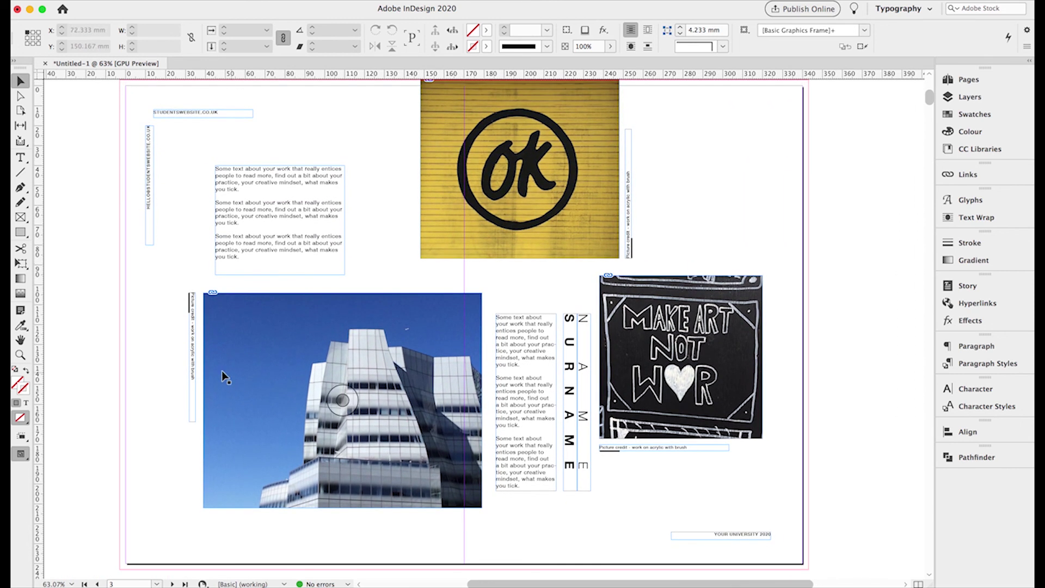
key("super+s")
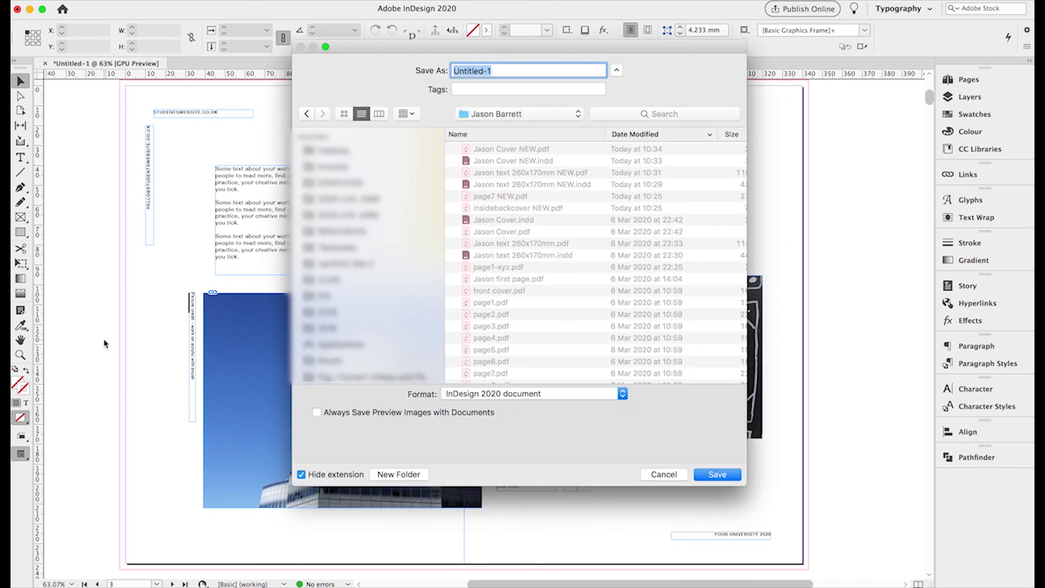
left_click(327, 152)
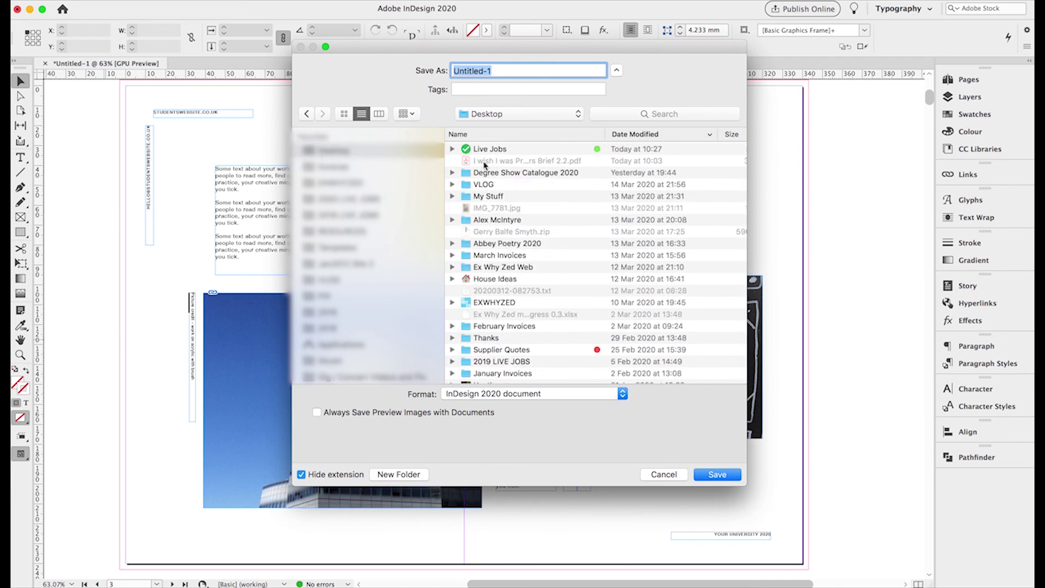
double_click(495, 173)
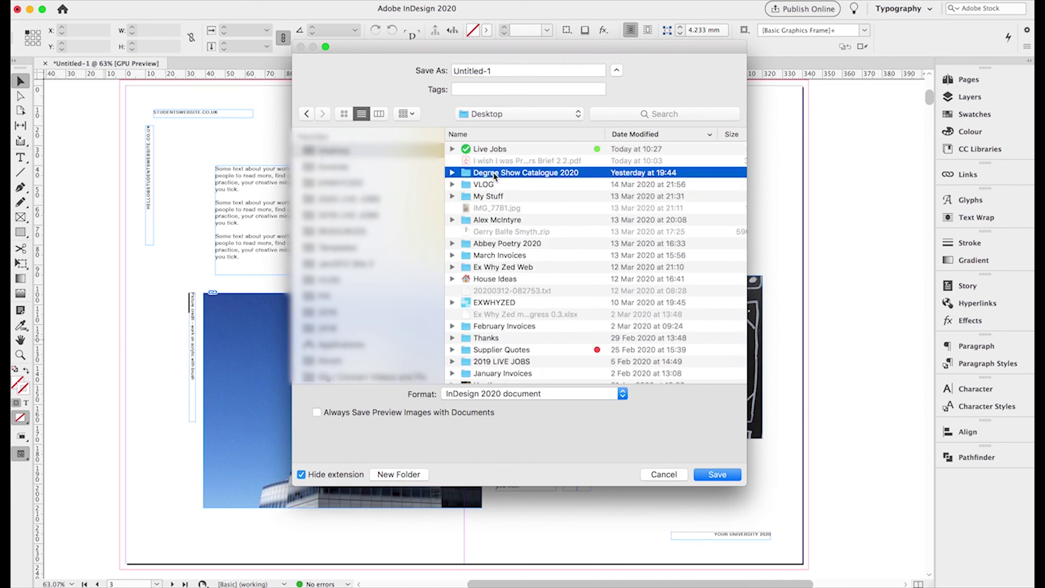
double_click(474, 72)
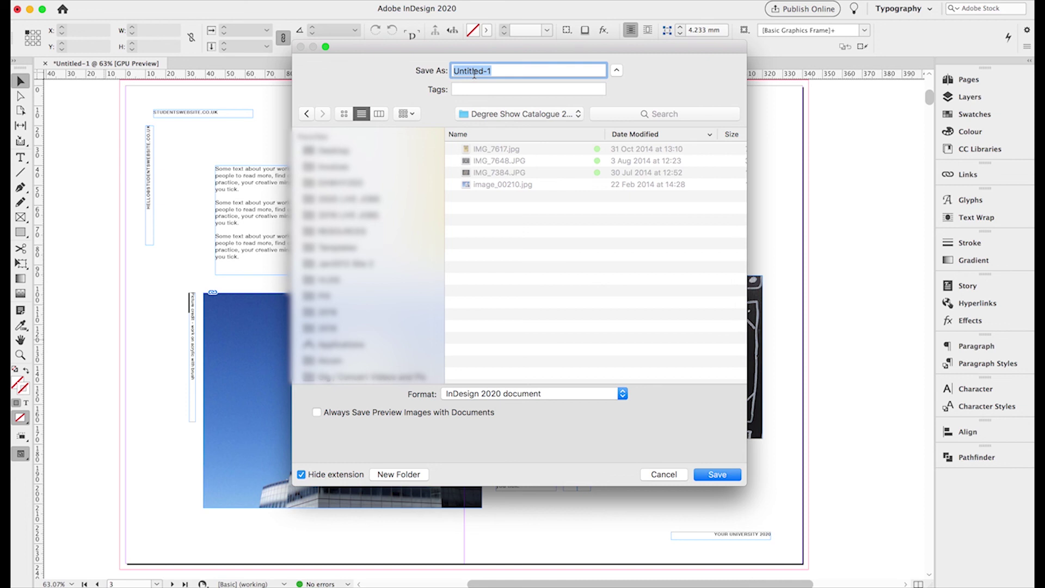
type("Degree Show Catalogu")
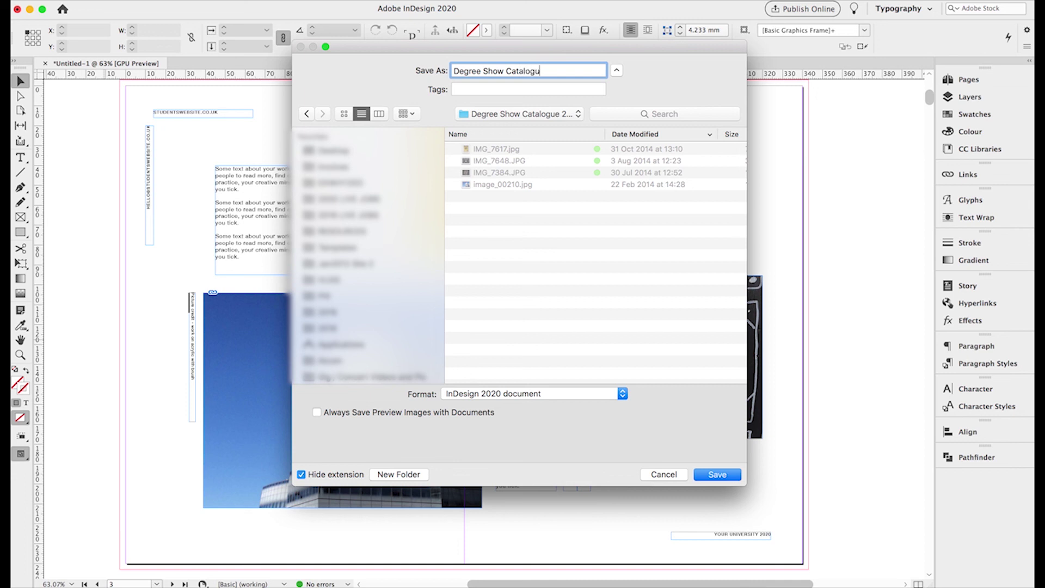
type("e page layout")
left_click(706, 476)
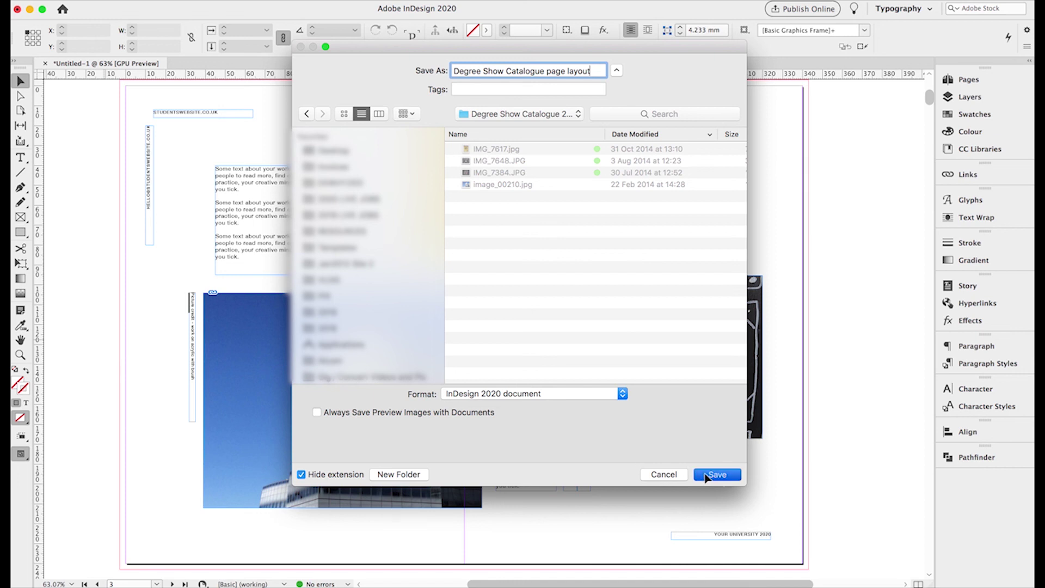
key("super+a")
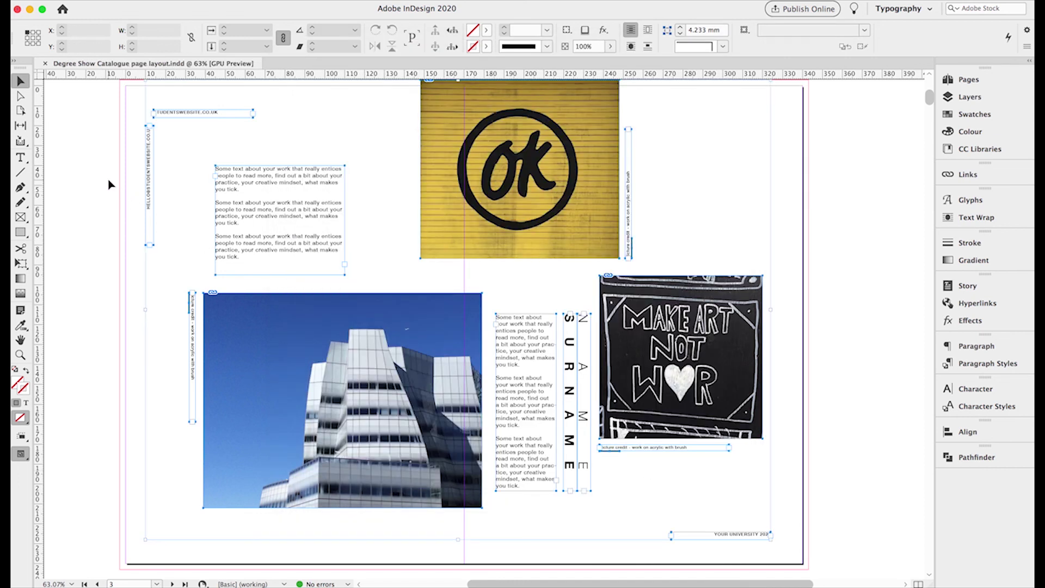
- Group the spread's frames, then select all and copy the whole layout
key("super+g")
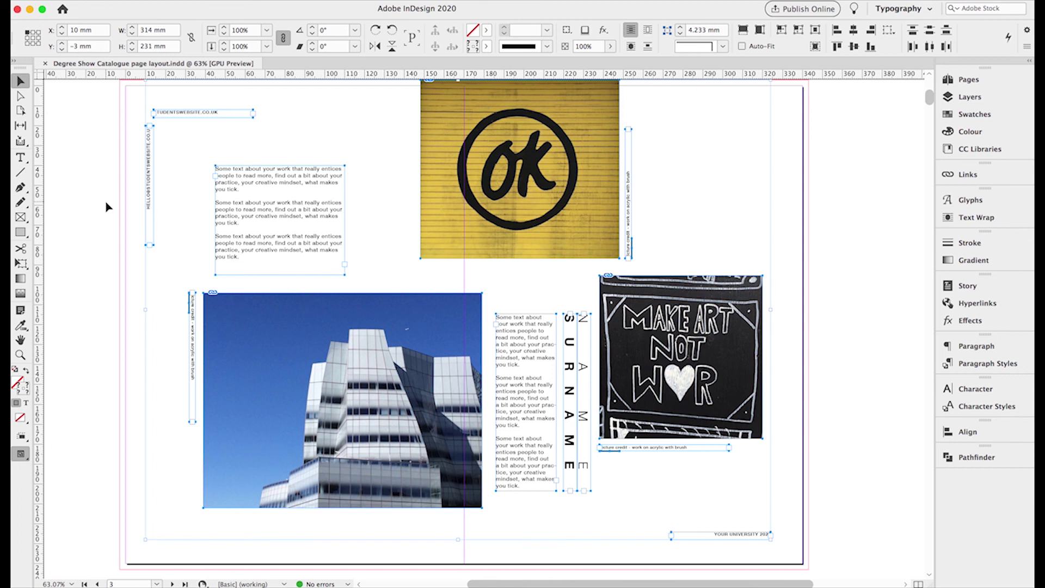
scroll(442, 353, "down", 10)
scroll(442, 353, "down", 2)
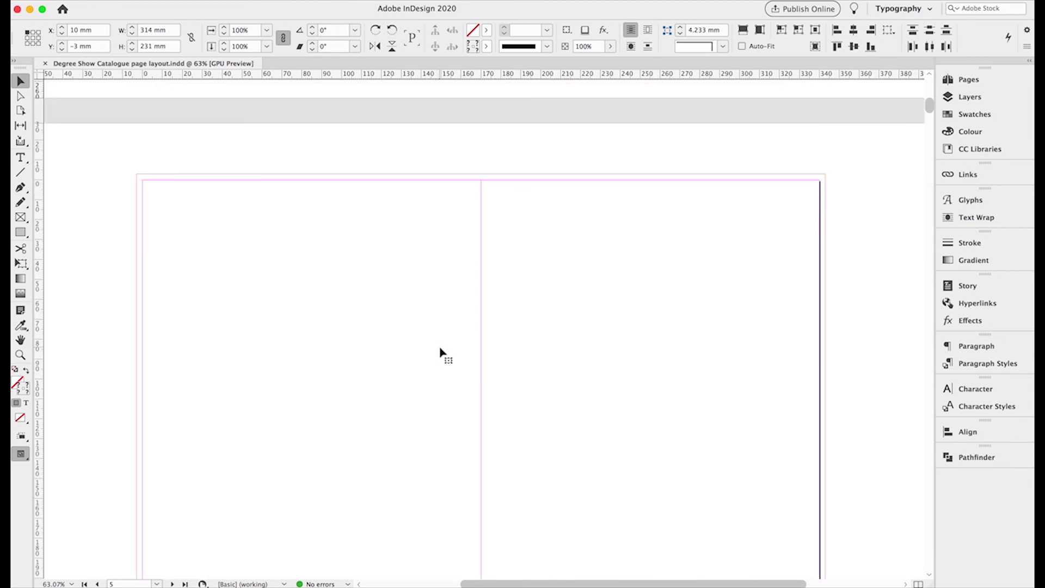
scroll(442, 353, "up", 10)
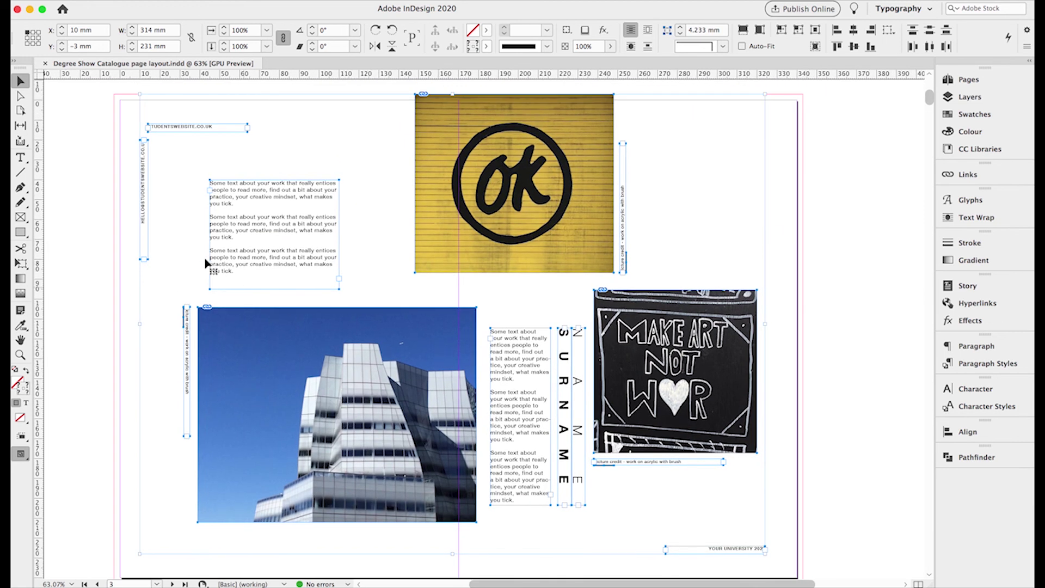
left_click(84, 243)
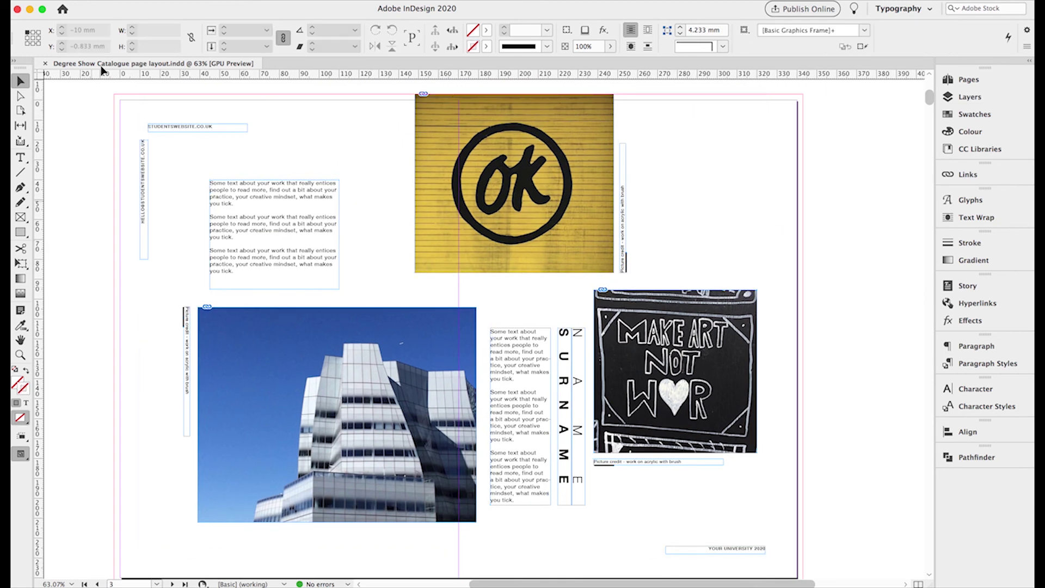
left_click(112, 1)
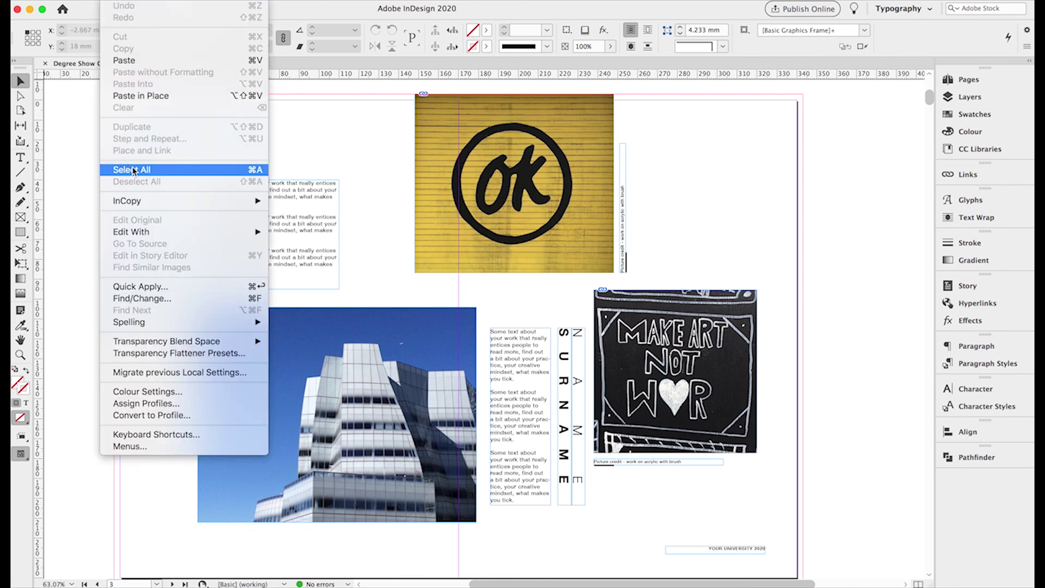
left_click(131, 168)
left_click(114, 2)
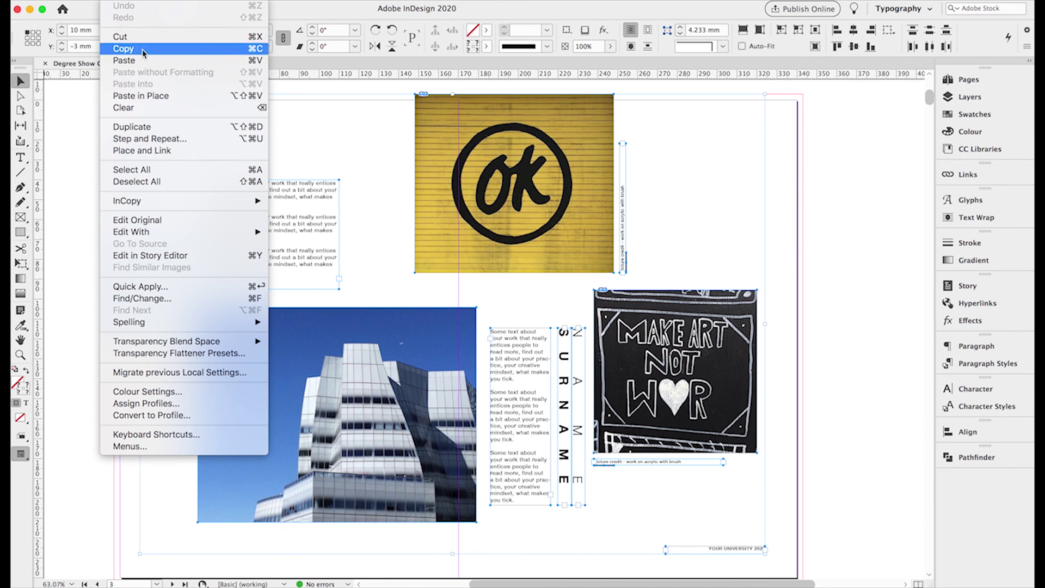
left_click(143, 52)
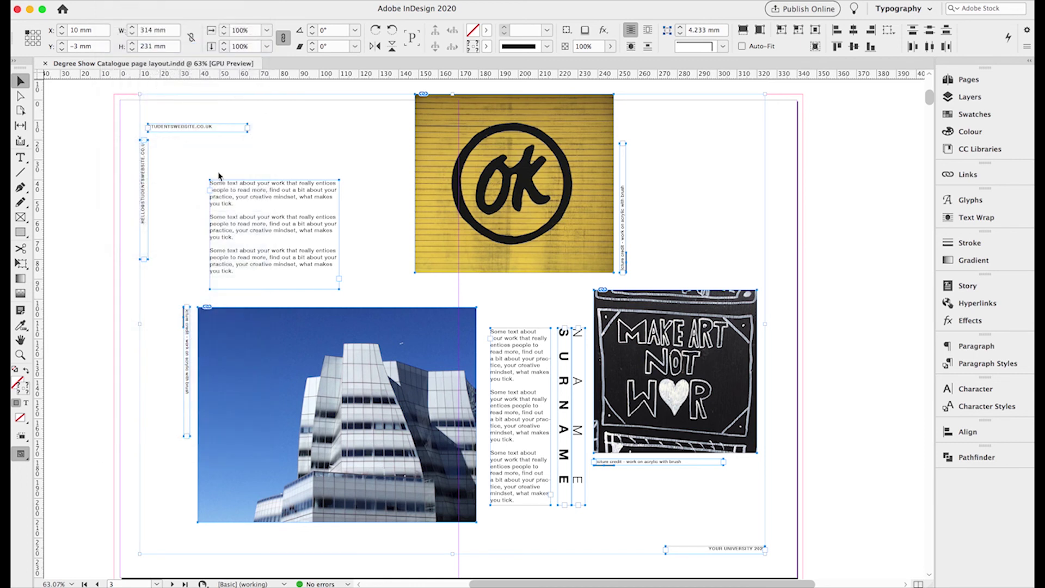
- Paste the layout in place on spread 4–5 and save the document
scroll(330, 283, "down", 10)
scroll(329, 283, "down", 3)
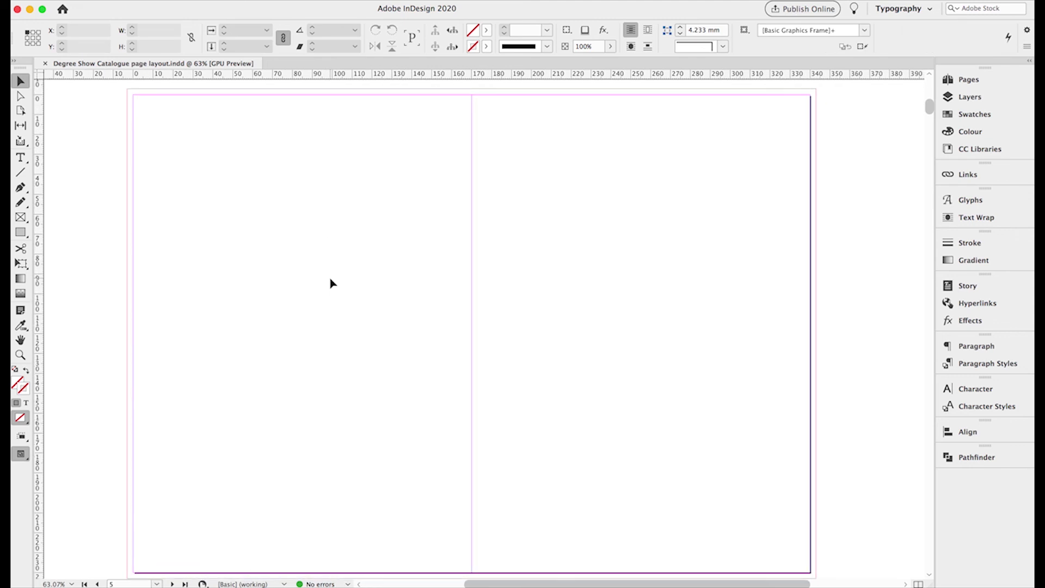
left_click(968, 79)
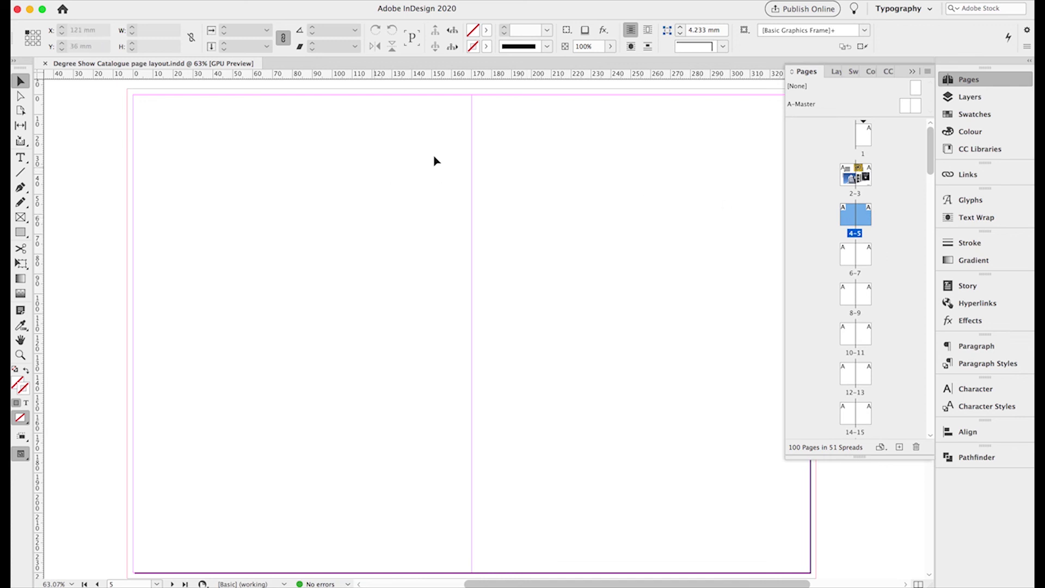
left_click(910, 76)
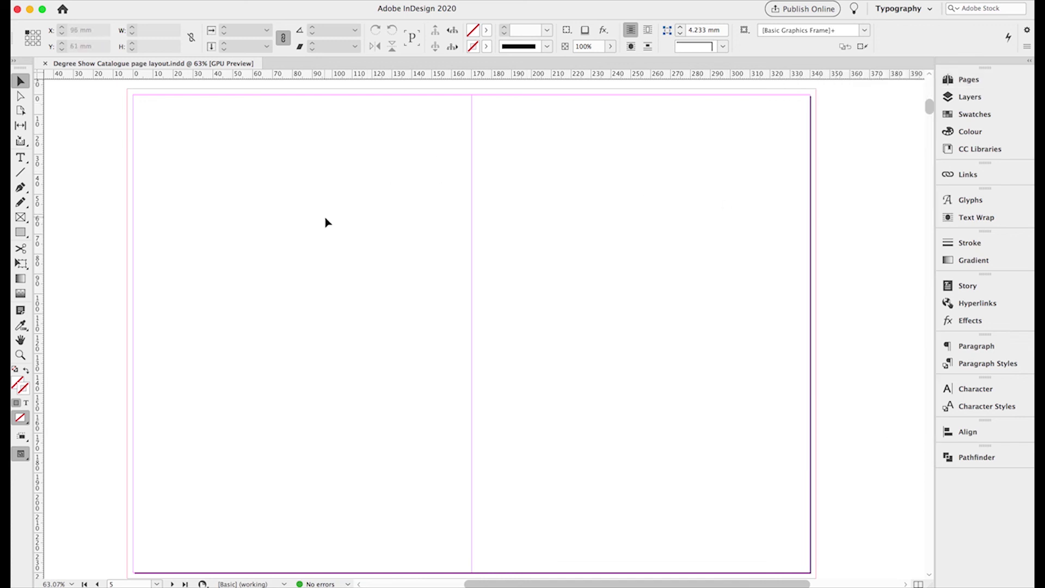
left_click(106, 1)
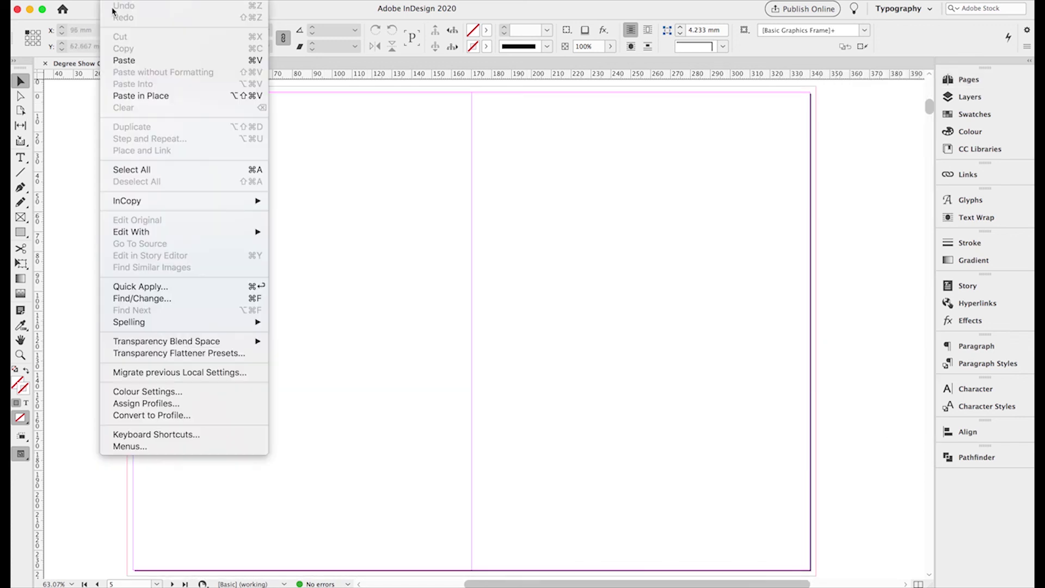
left_click(140, 96)
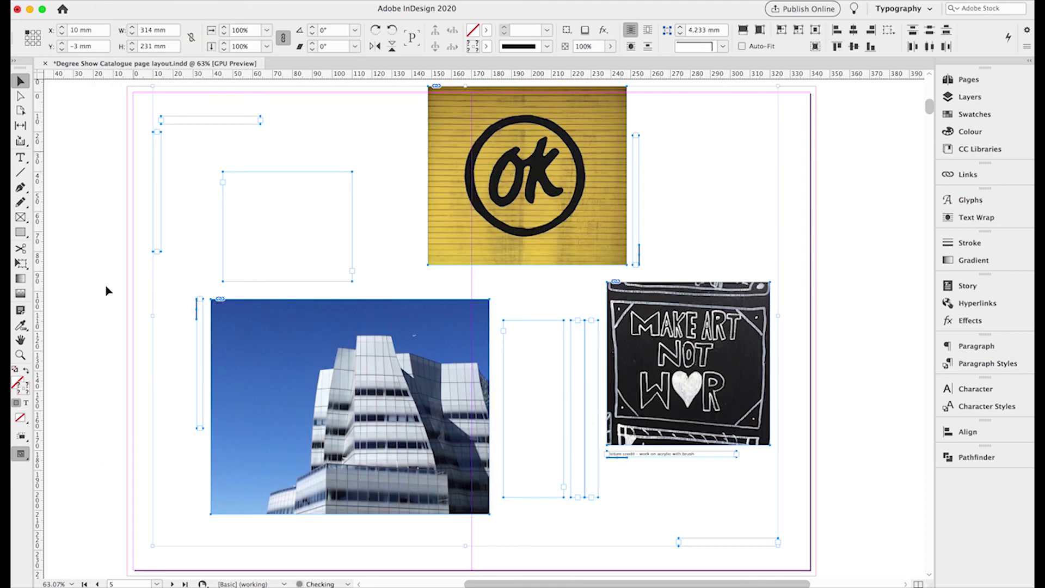
left_click(106, 249)
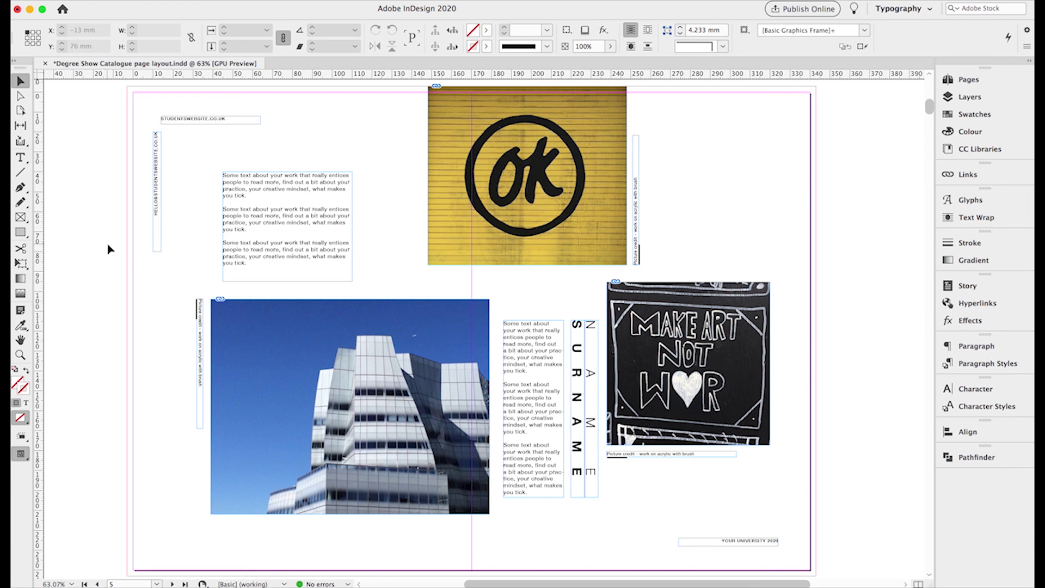
left_click(82, 2)
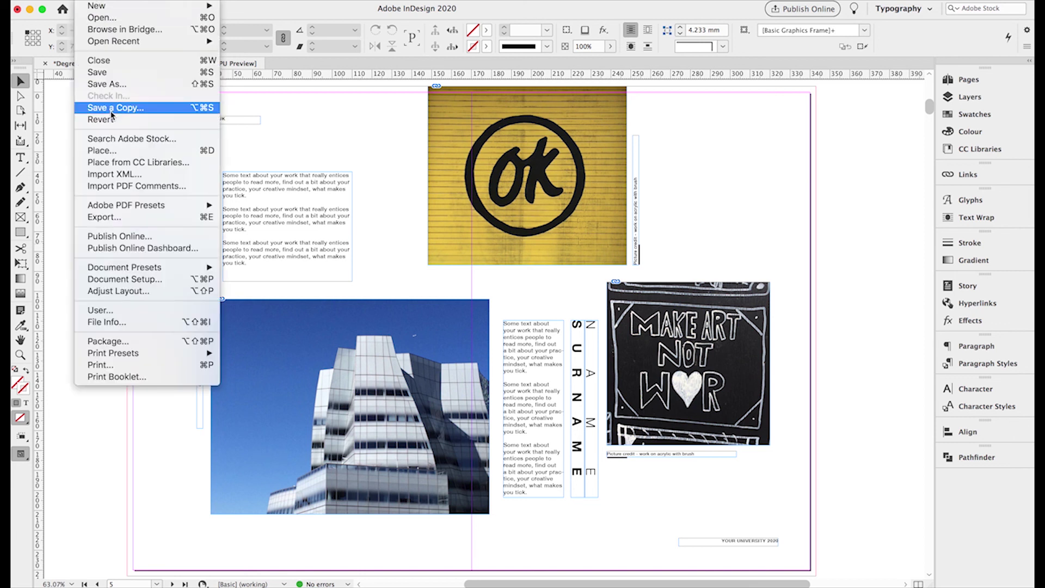
left_click(104, 76)
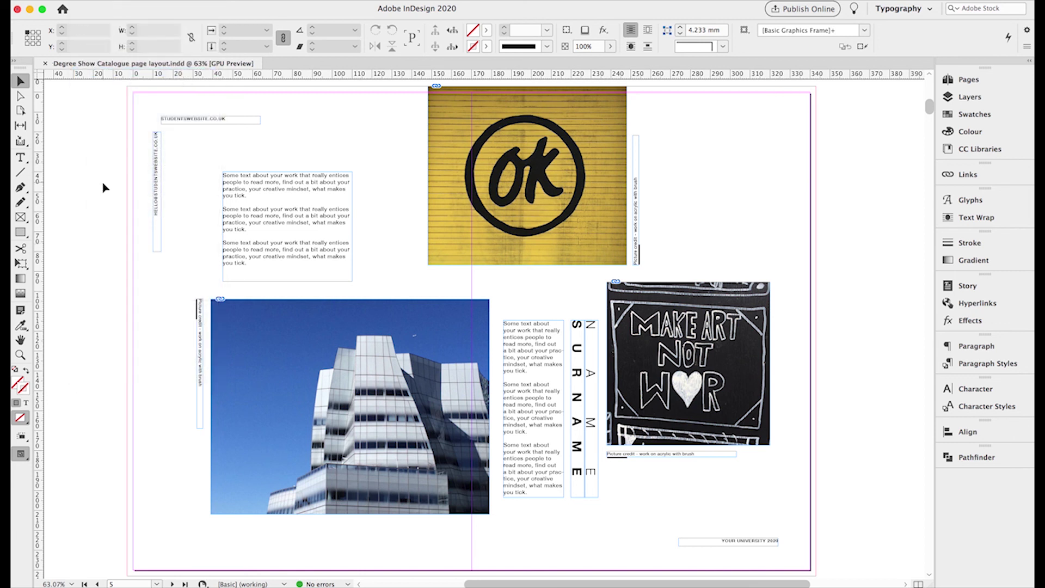